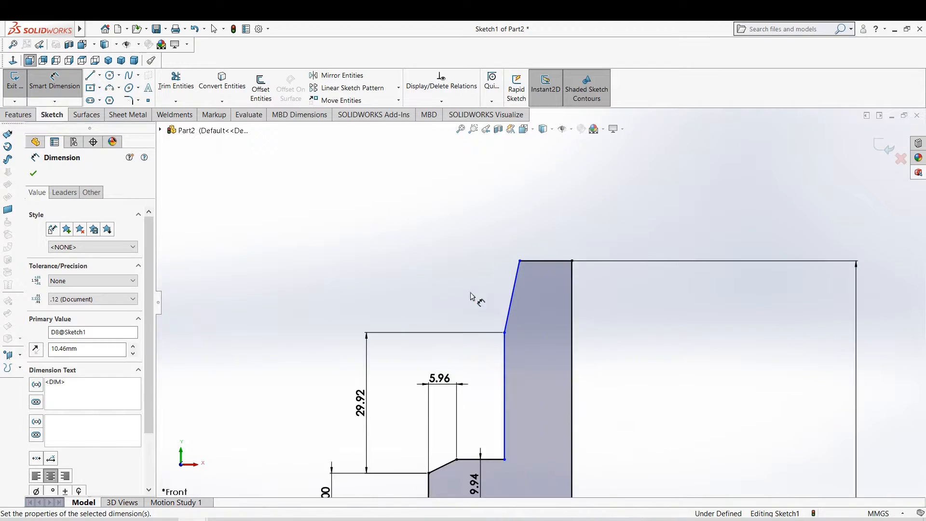
- Dimension the vertical edge above the collar, between its lower corner and the start of the slope, at 29.92 mm
right_click(401, 383)
click(435, 398)
click(519, 428)
click(519, 322)
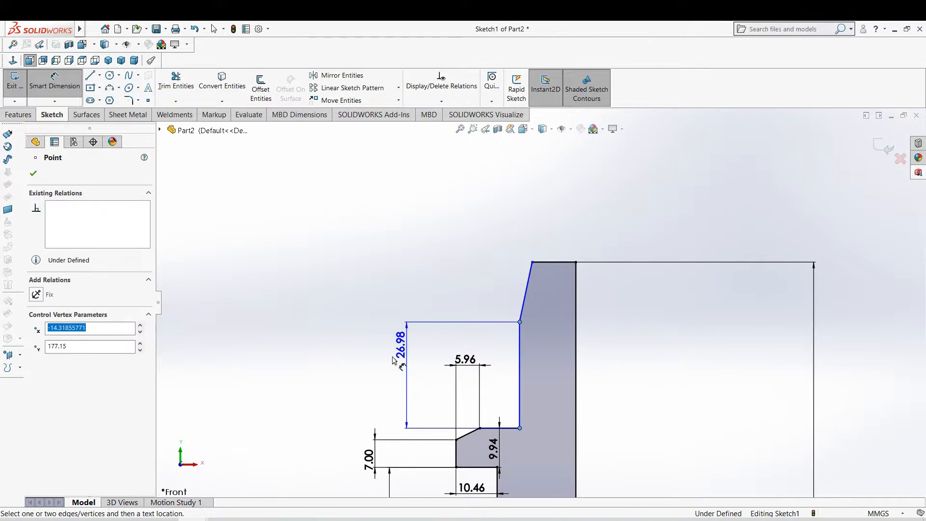
click(381, 369)
text(29.92)
key(Return)
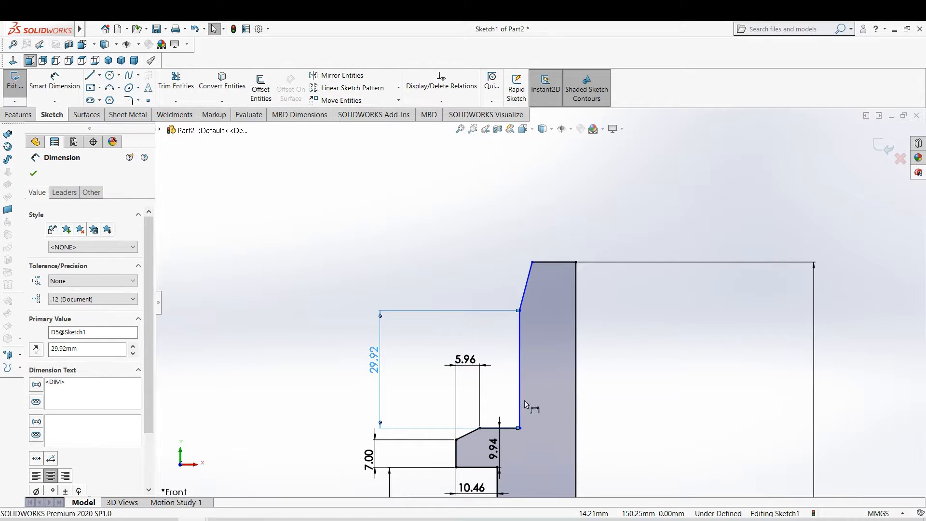
- Add a driven vertical dimension from the collar's inner corner to the upper end of the sloped edge
click(519, 427)
click(532, 262)
click(344, 368)
click(550, 283)
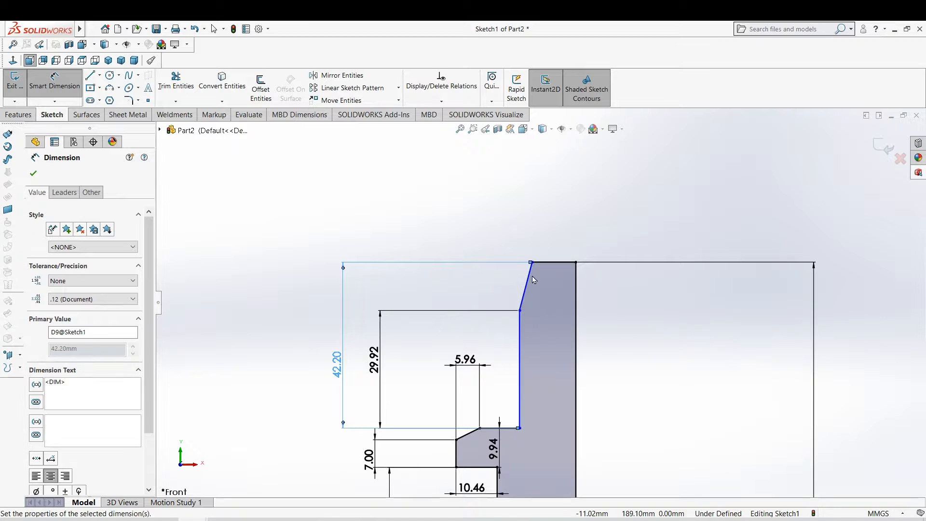
- Dimension the horizontal extent of the sloped edge at 10 mm
click(533, 263)
click(54, 83)
click(523, 294)
click(535, 357)
text(10)
key(Return)
- Dimension the profile's short top edge at 10 mm
click(568, 263)
click(568, 239)
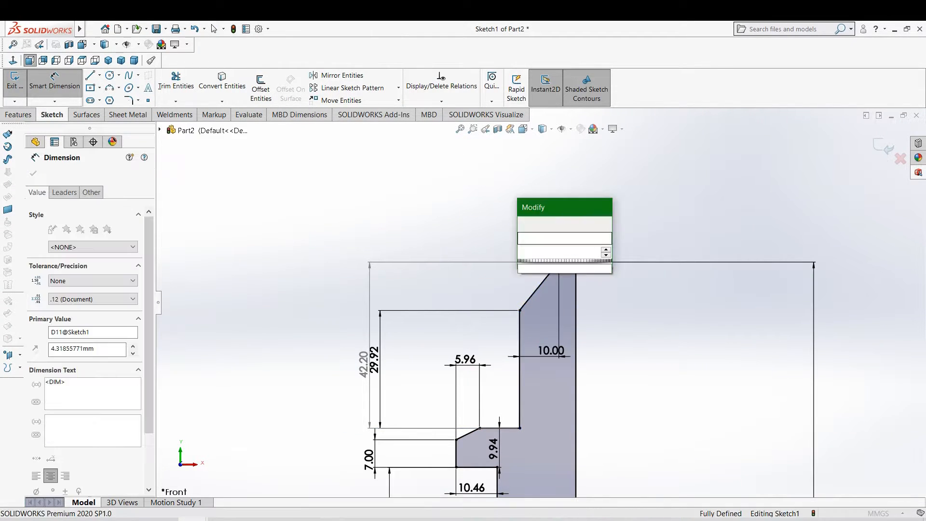
text(10)
key(Return)
scroll(594, 431, up, 7)
ctrl+middle_drag(593, 427, 593, 378)
key(Escape)
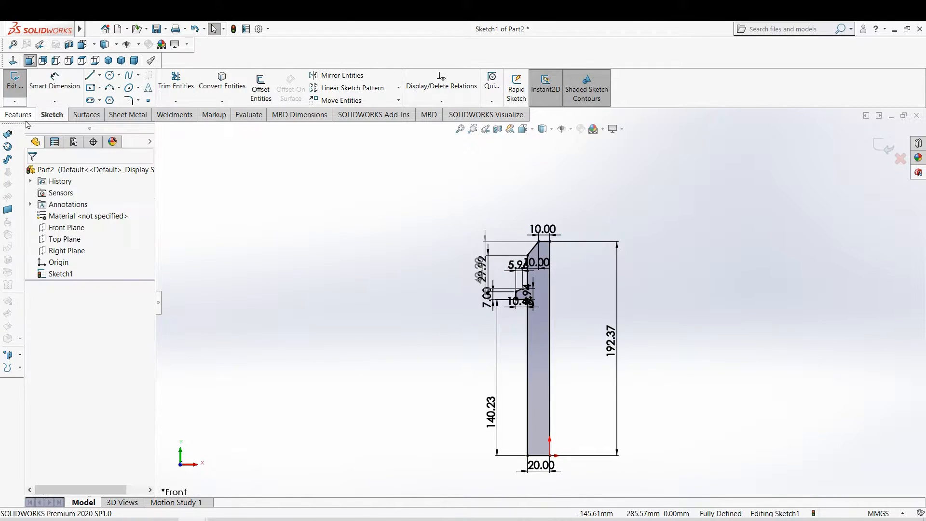
- Revolve the stepped profile into a solid shaft
click(19, 115)
click(54, 88)
click(539, 330)
click(33, 173)
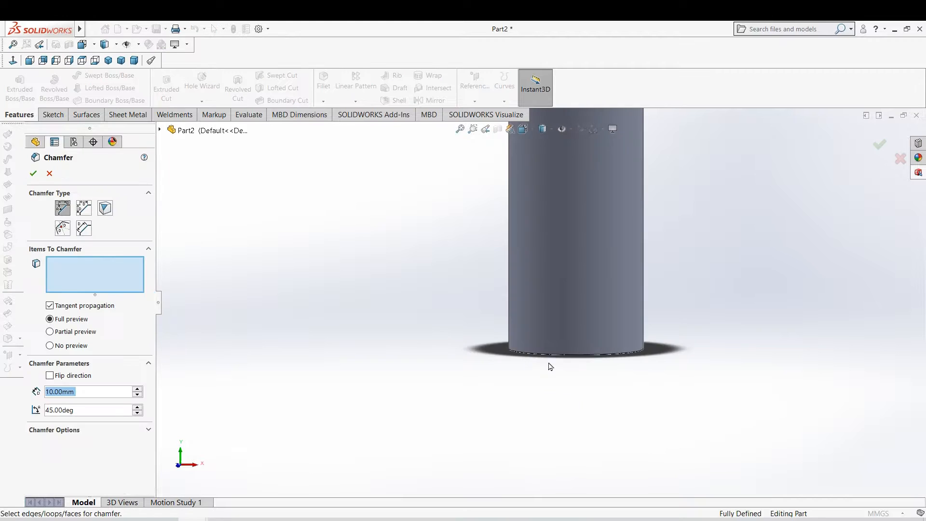
- Chamfer the shaft's bottom circular edge 5 mm at 45 degrees and start a sketch on the Front Plane
key(Return)
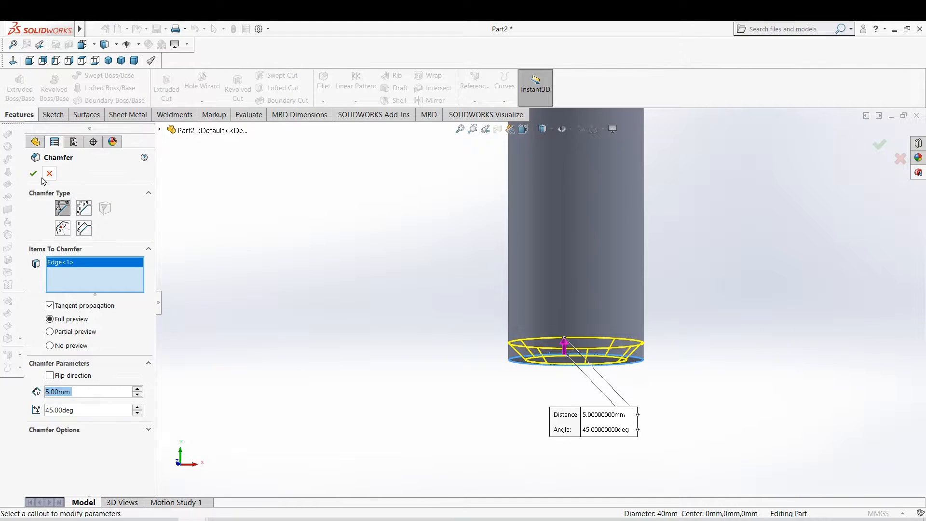
click(33, 174)
scroll(538, 309, up, 10)
right_click(77, 240)
click(84, 226)
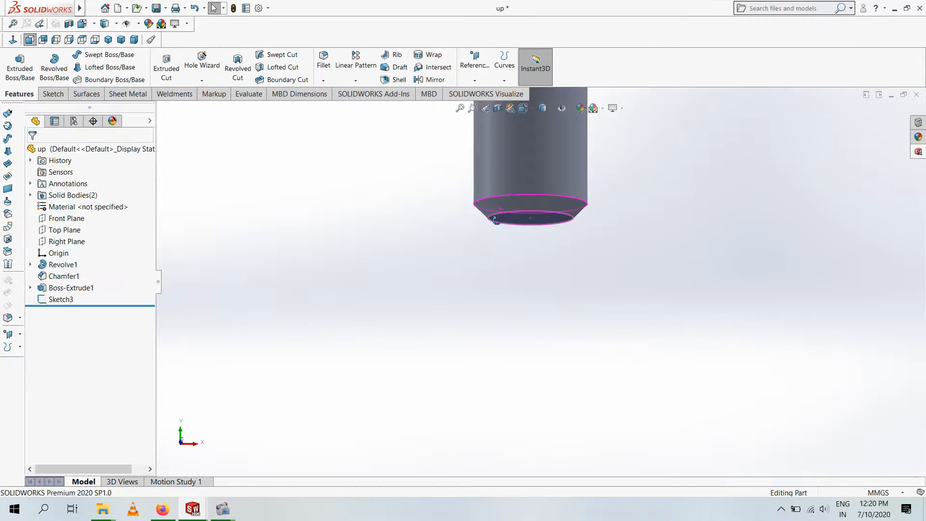
- Start a sketch on the shaft's chamfered bottom face and draw a circle centred on the origin
right_click(516, 188)
click(531, 191)
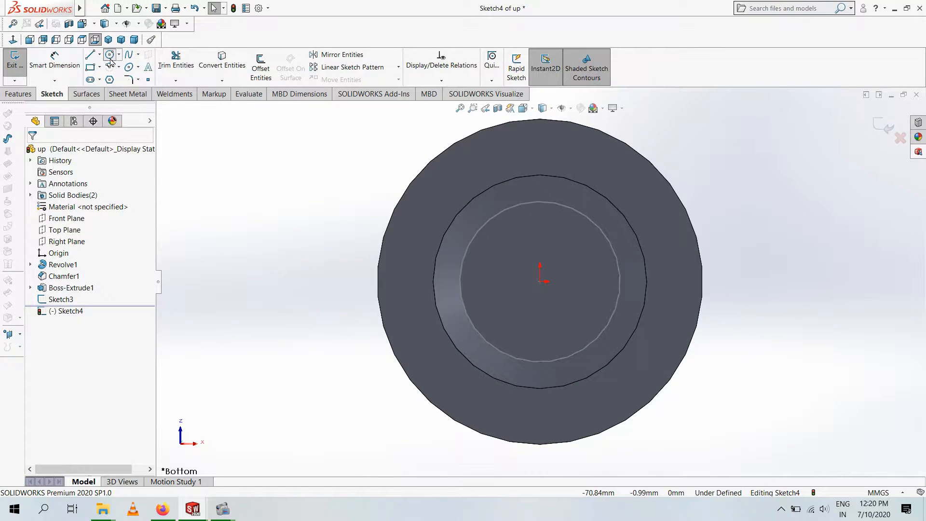
click(109, 55)
click(540, 282)
click(554, 295)
- Dimension the circle's diameter at 7 mm and start an extruded cut from it
click(55, 64)
click(343, 296)
text(7)
key(Return)
click(296, 226)
click(18, 94)
click(167, 81)
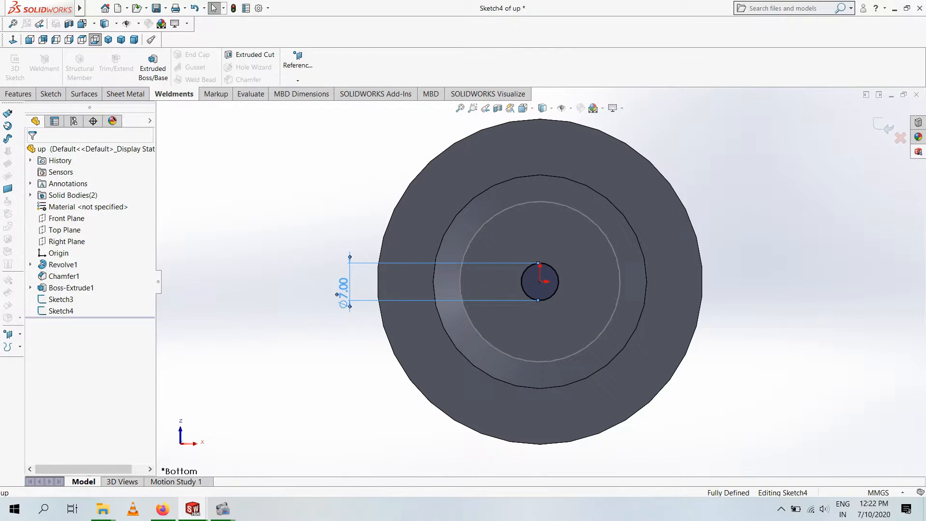
- Set the circle's diameter to 14 mm
double_click(344, 291)
text(14)
key(Return)
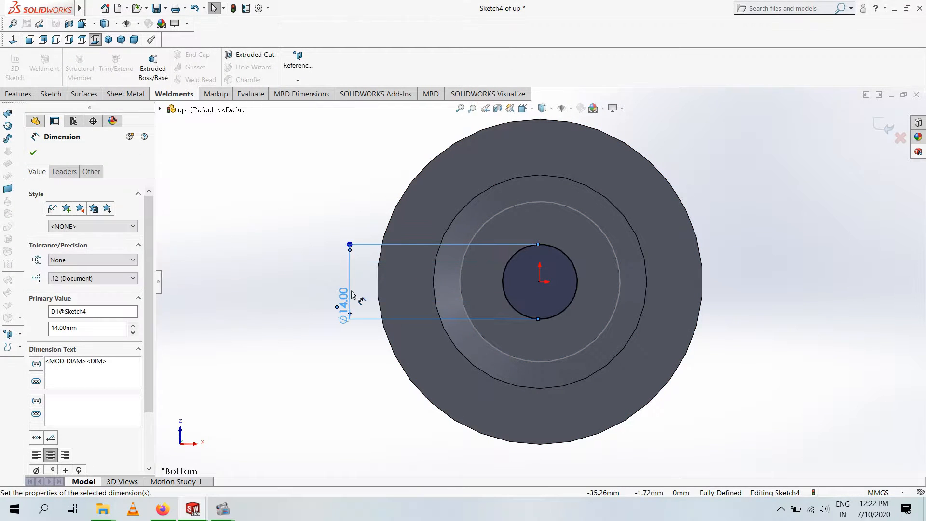
- Set the circle's diameter to 14.25 mm
double_click(343, 304)
text(14.25)
key(Return)
- Cut the circle into the shaft as a blind hole 177 mm deep
click(19, 94)
click(166, 68)
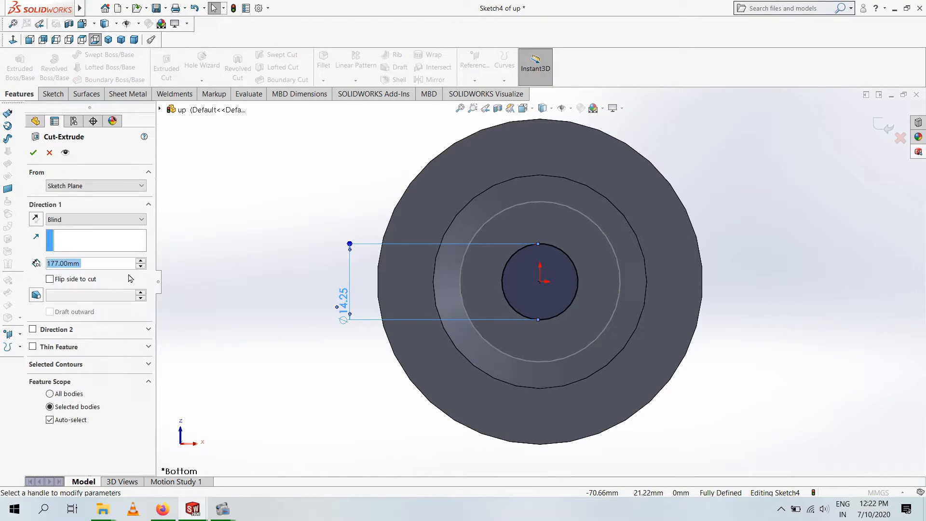
click(36, 153)
middle_drag(381, 278, 329, 331)
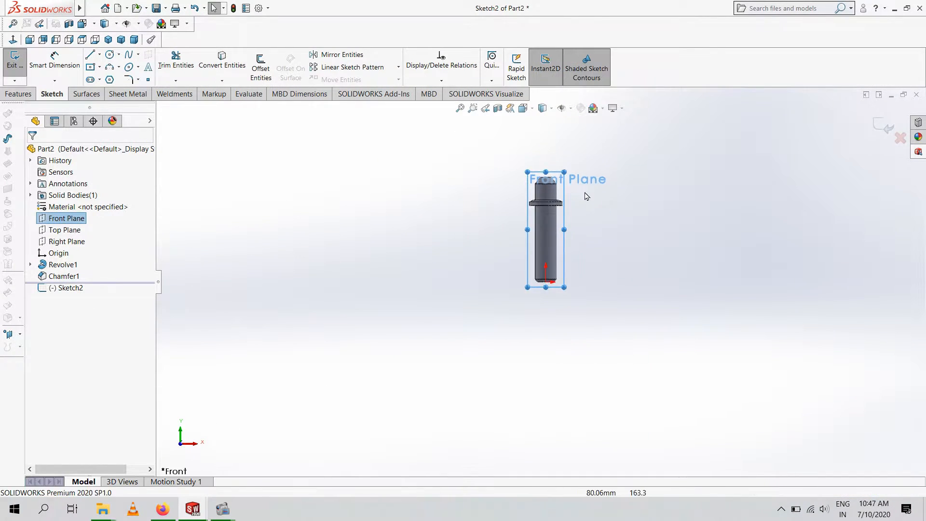
- Sketch two concentric circles above the shaft's tip, about 87 mm and 42 mm in diameter
click(110, 54)
click(534, 298)
click(562, 299)
click(533, 298)
click(547, 297)
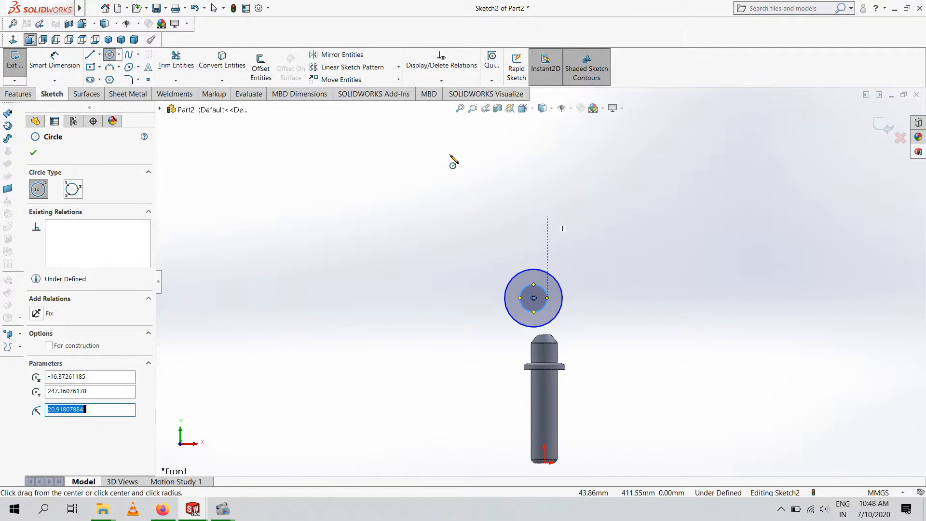
- Dimension the larger circle's diameter at 16.5 mm
click(55, 63)
click(562, 298)
click(594, 304)
text(16.5)
key(Return)
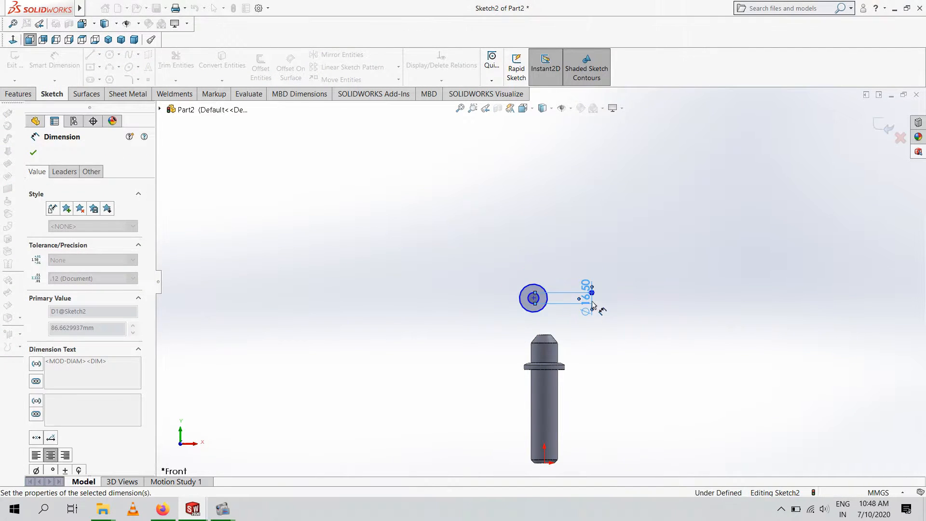
- Change the dimensioned circle's diameter to 5.83 mm so that it forms the inner hole
scroll(545, 301, down, 5)
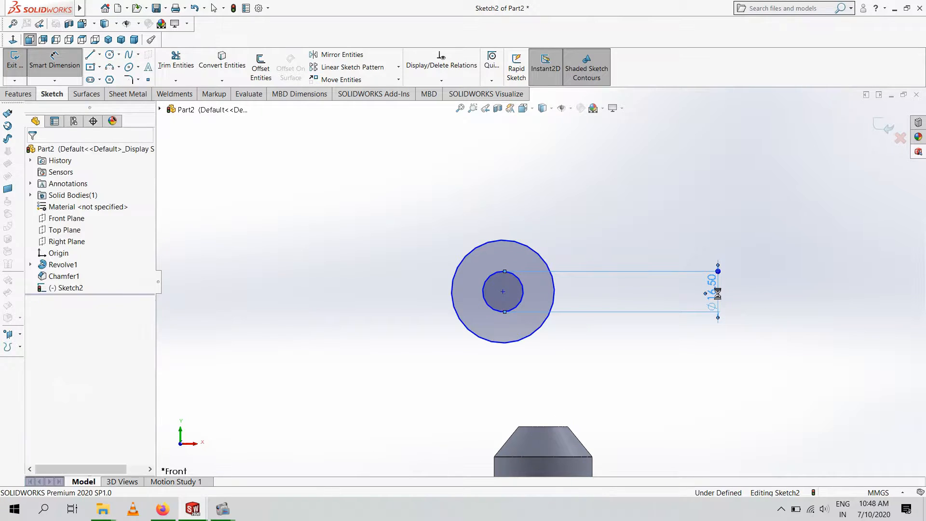
double_click(712, 291)
text(5.83)
key(Return)
- Dimension the other concentric circle's diameter at 16.5 mm
click(548, 264)
click(740, 292)
text(16.5)
key(Return)
click(33, 152)
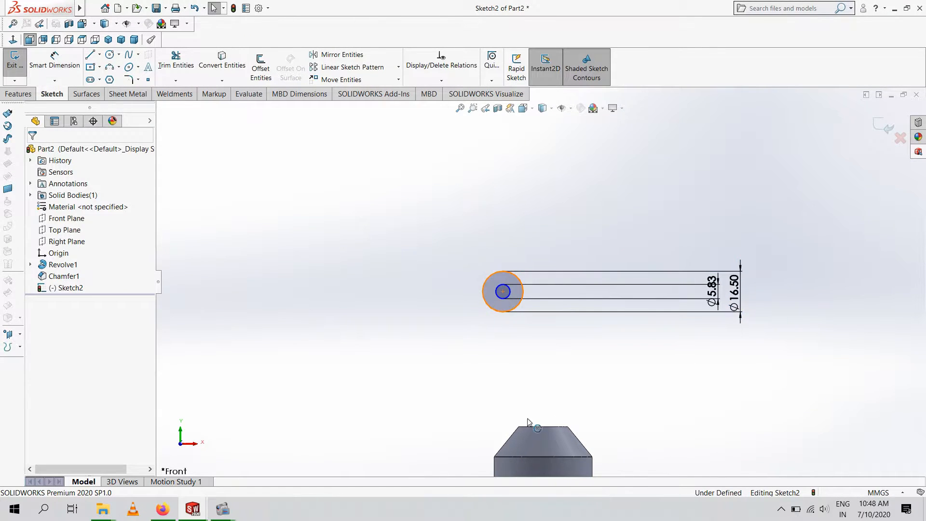
- Make the 16.5 mm circle tangent to the top edge of the shaft
ctrl+click(500, 312)
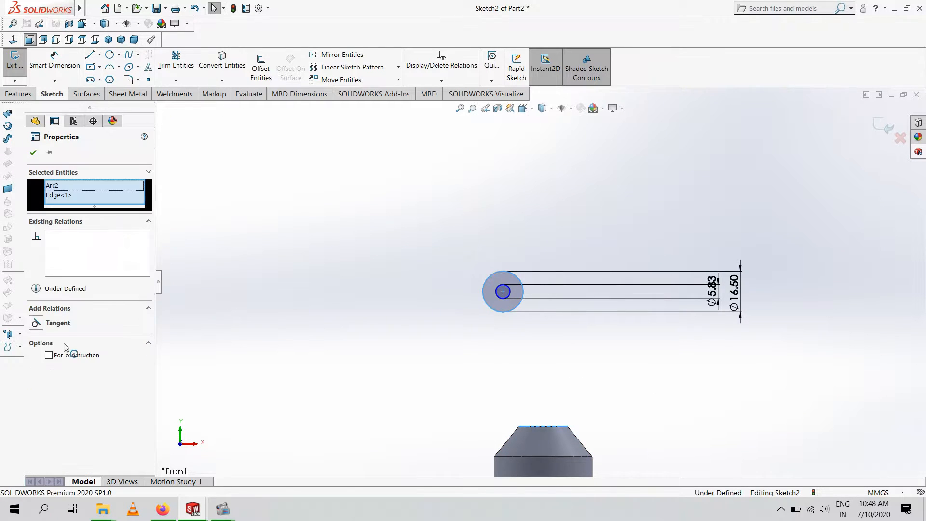
click(37, 322)
click(33, 152)
- Align the circles' centre vertically with the origin
click(502, 406)
scroll(524, 431, up, 7)
ctrl+click(541, 453)
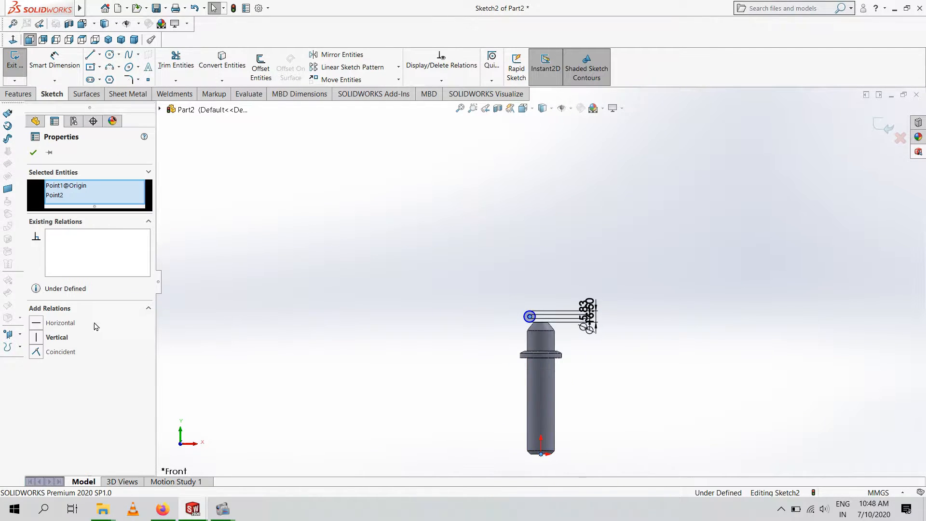
click(33, 152)
- Extrude the ring sketch on the shaft's tip with the Mid Plane end condition
scroll(549, 326, up, 6)
click(19, 94)
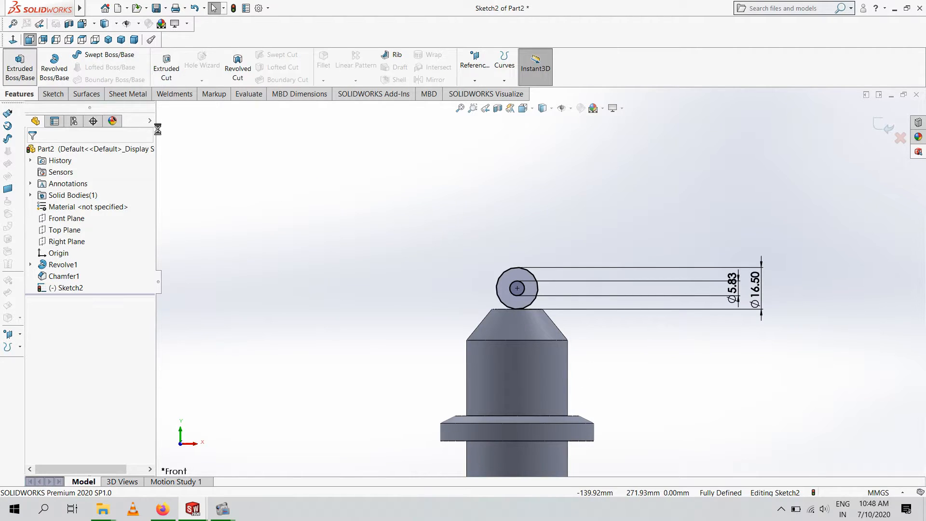
click(19, 65)
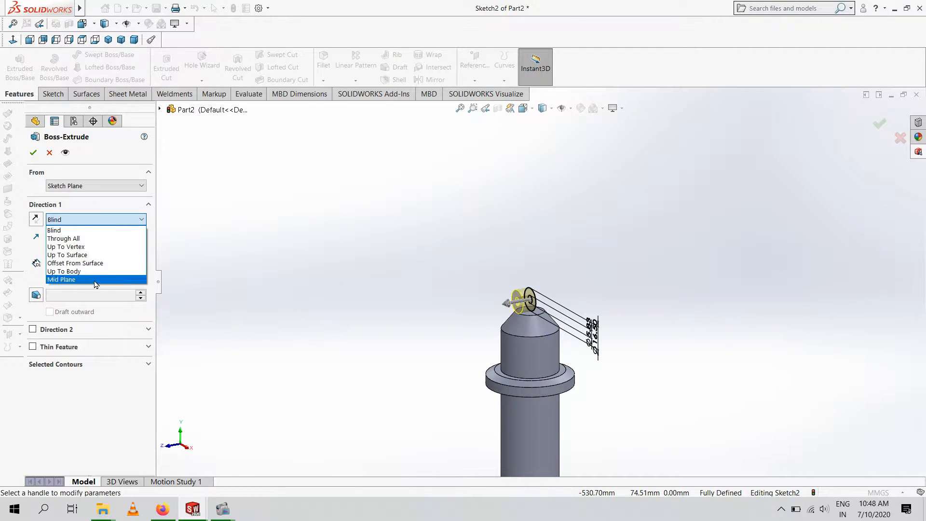
click(95, 284)
key(Return)
middle_drag(537, 322, 620, 355)
scroll(540, 297, up, 5)
scroll(539, 362, down, 5)
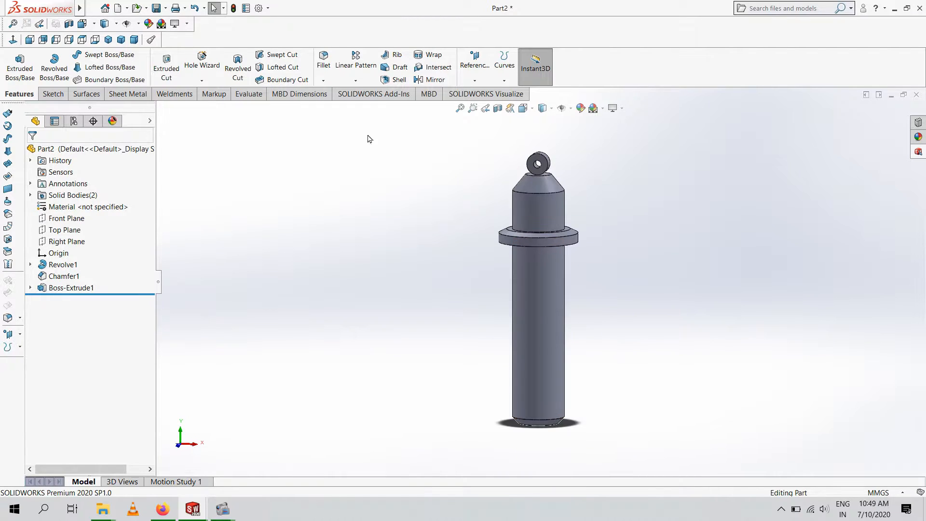
- Start saving the part and create and open a folder named shock absorber inside the suspension folder
click(157, 8)
click(456, 68)
right_click(476, 177)
mouse_move(555, 271)
click(613, 289)
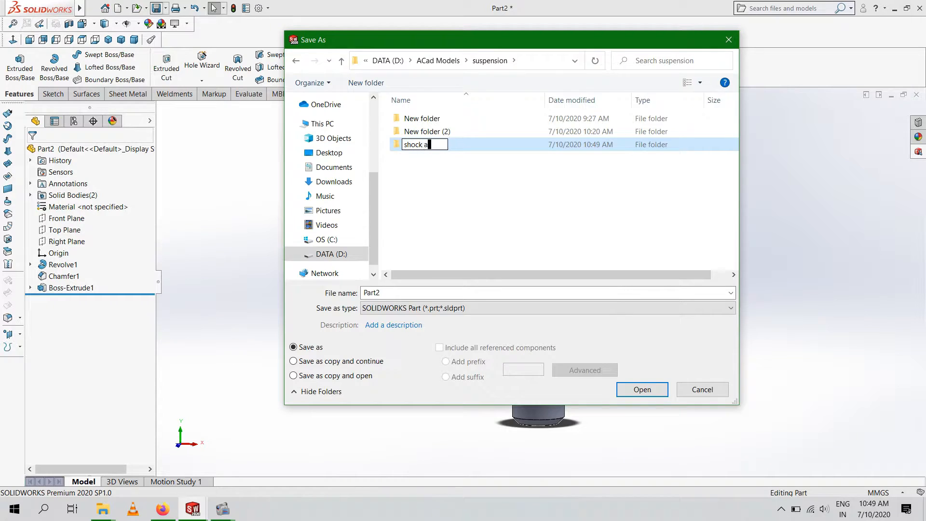
key(Return)
right_click(537, 231)
- Save the part as up in the shock absorber folder and start a new document
click(424, 291)
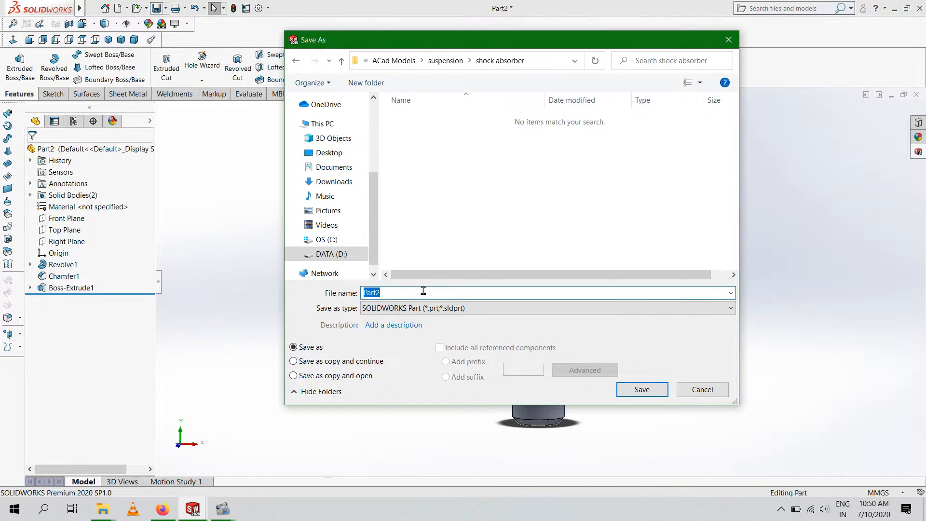
text(1)
key(Return)
click(531, 266)
click(642, 389)
click(531, 266)
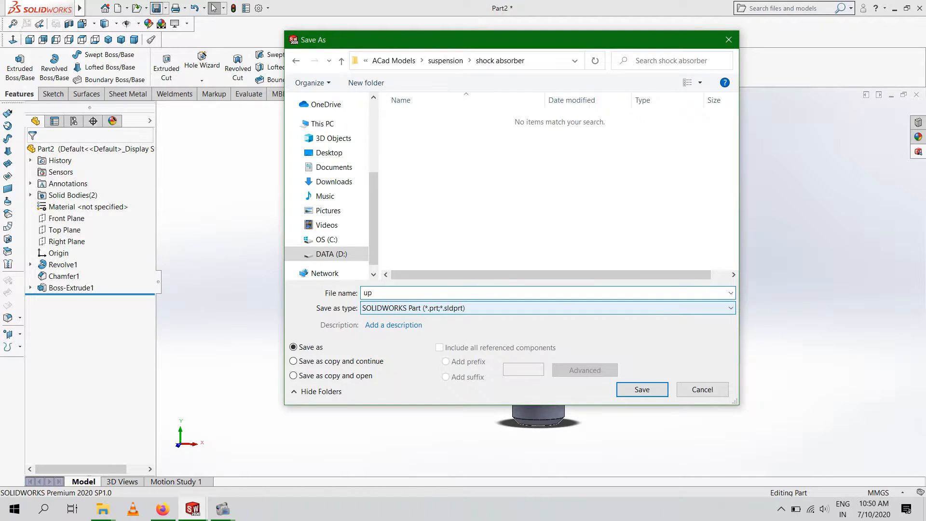
key(Return)
click(117, 8)
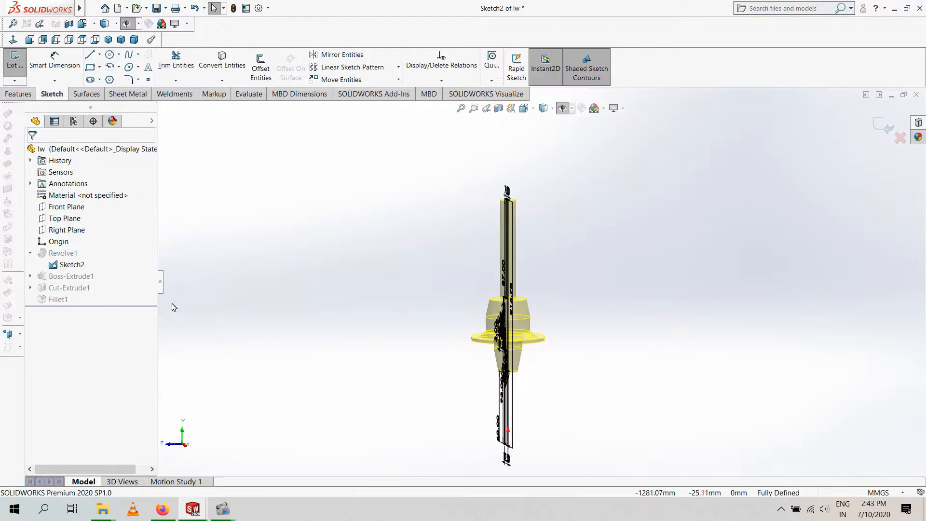
- Delete two length dimensions from the lw part's revolve sketch and stretch the rod's top edge upward in the front view
click(30, 39)
click(574, 241)
key(Delete)
drag(554, 138, 545, 94)
key(Escape)
scroll(553, 256, up, 2)
mouse_move(537, 269)
mouse_down()
mouse_move(550, 268)
mouse_move(543, 137)
mouse_up()
scroll(542, 261, down, 6)
click(519, 249)
key(Delete)
- Dimension the long vertical axis-side edge of the rod profile at 300 mm
scroll(539, 274, up, 7)
scroll(542, 215, down, 3)
click(54, 61)
click(548, 275)
click(598, 288)
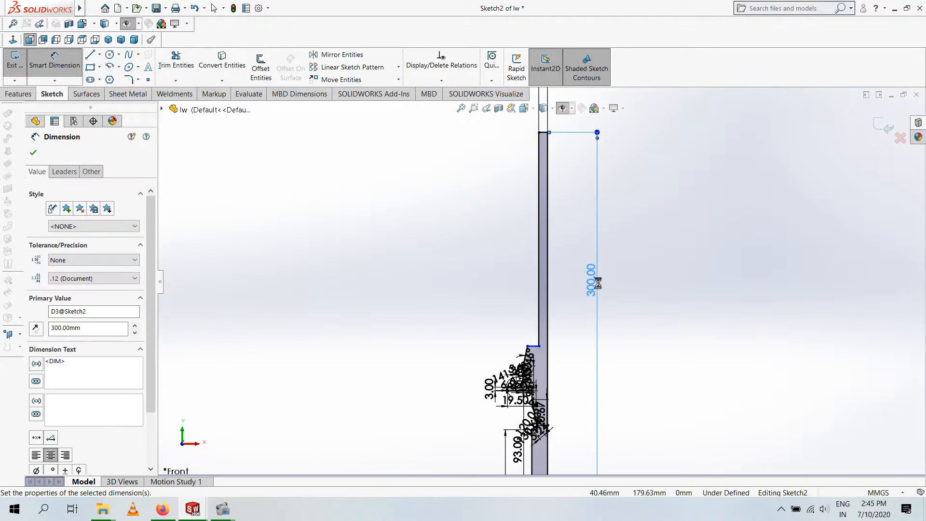
key(Escape)
click(543, 137)
click(777, 159)
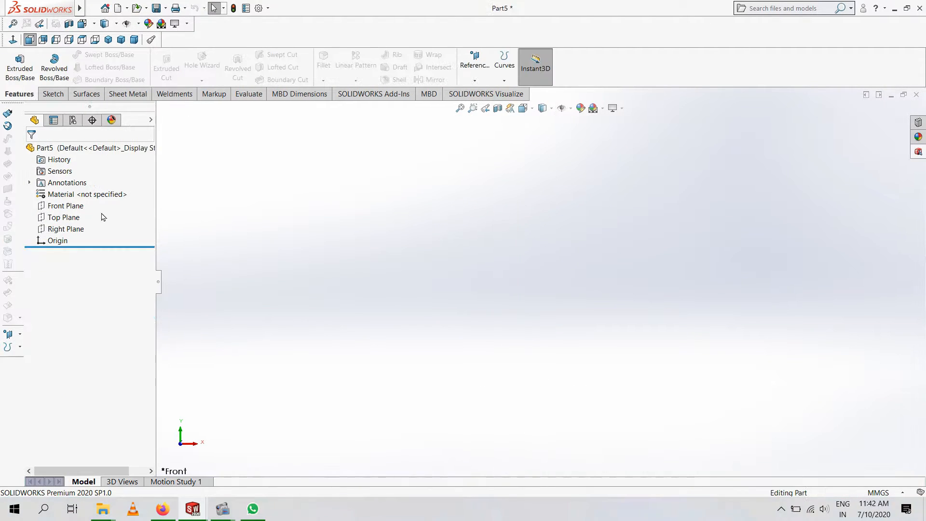
- Sketch on the Front Plane a vertical line about 60 mm long up from the origin, with short horizontal lines leading left from both ends
click(75, 207)
click(89, 195)
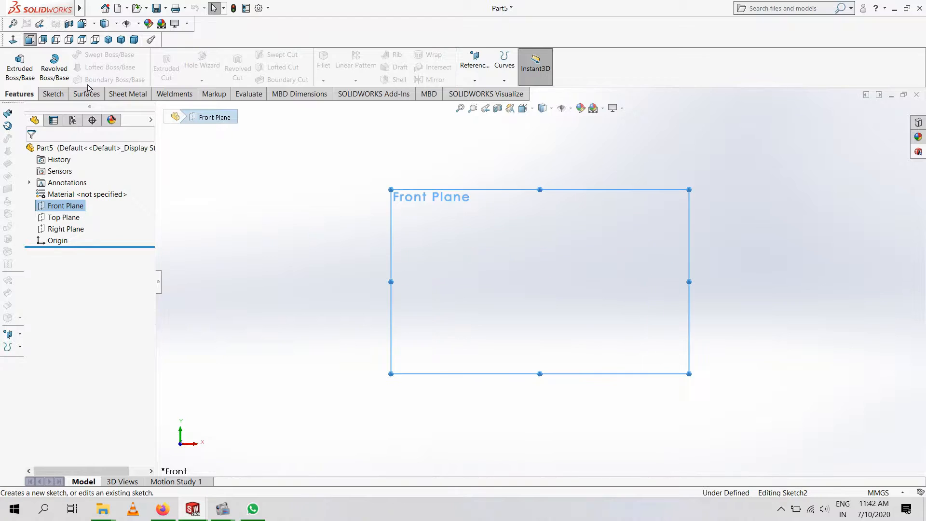
click(90, 54)
click(540, 281)
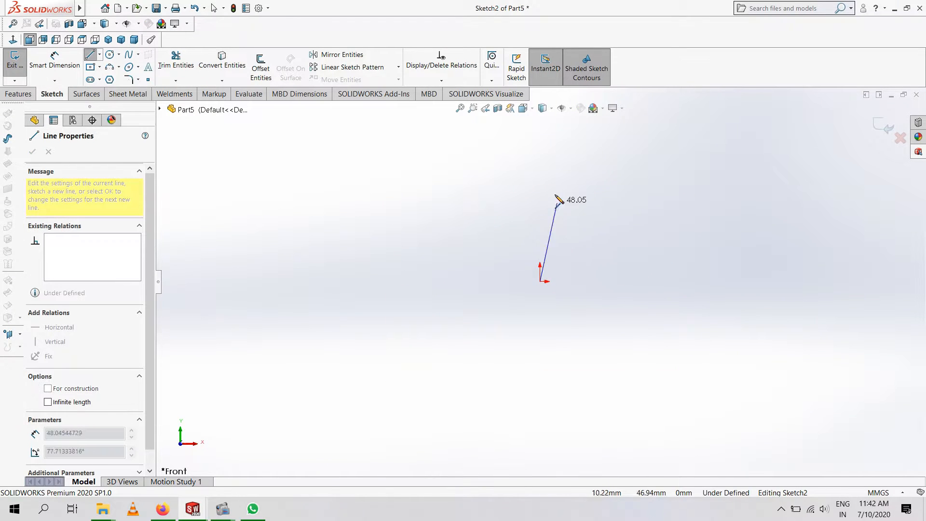
click(540, 158)
click(520, 158)
key(Escape)
click(539, 281)
- Dimension the short bottom line at 12.5 mm
click(55, 58)
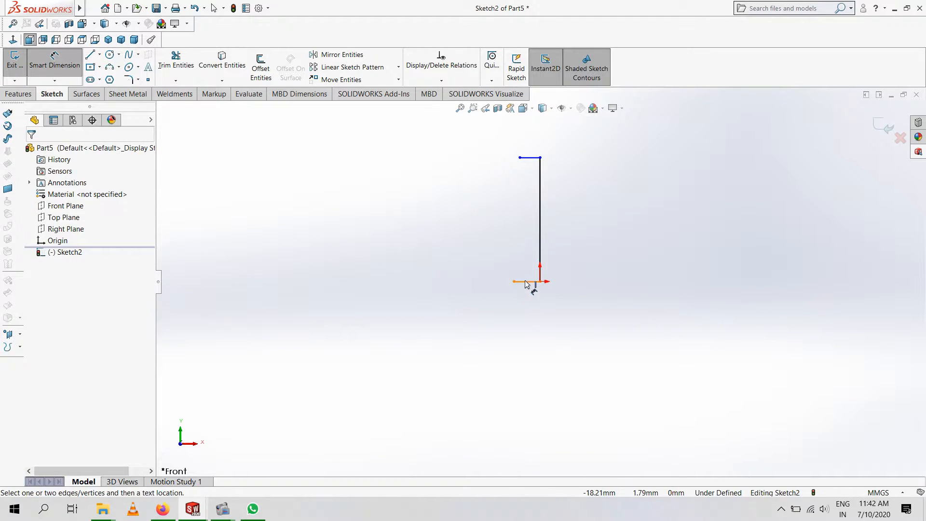
click(539, 270)
click(530, 299)
text(12.5)
key(Return)
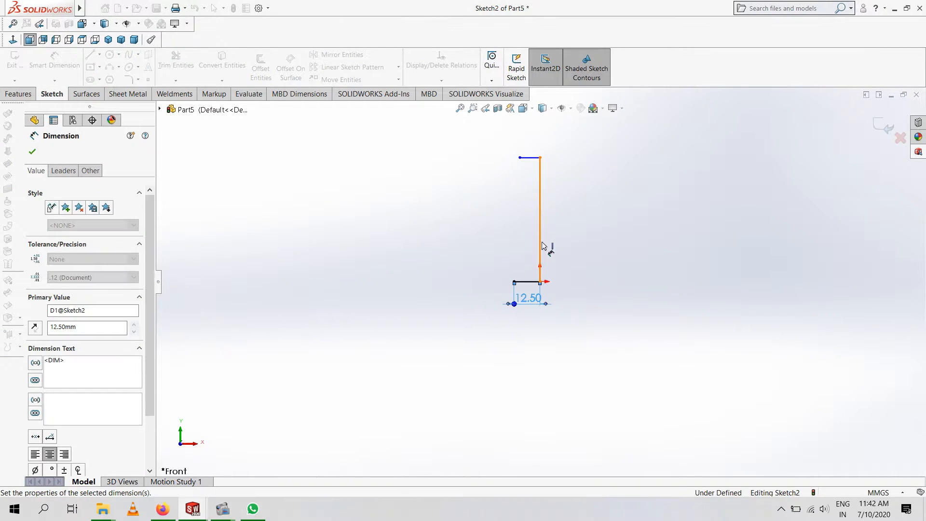
- Dimension the short top line at 7 mm
click(530, 157)
click(533, 139)
text(7)
key(Return)
- Dimension the vertical line's length at 215.73 mm
click(540, 184)
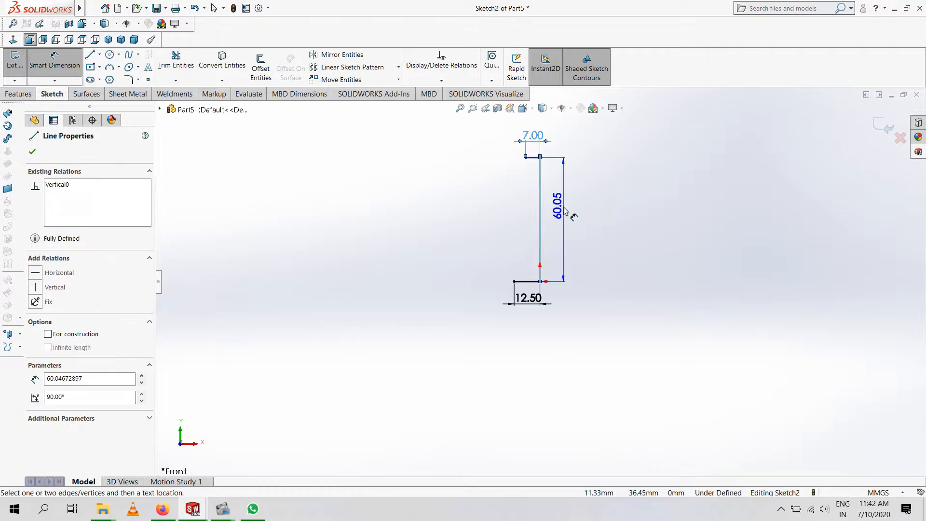
click(563, 207)
text(250)
key(Return)
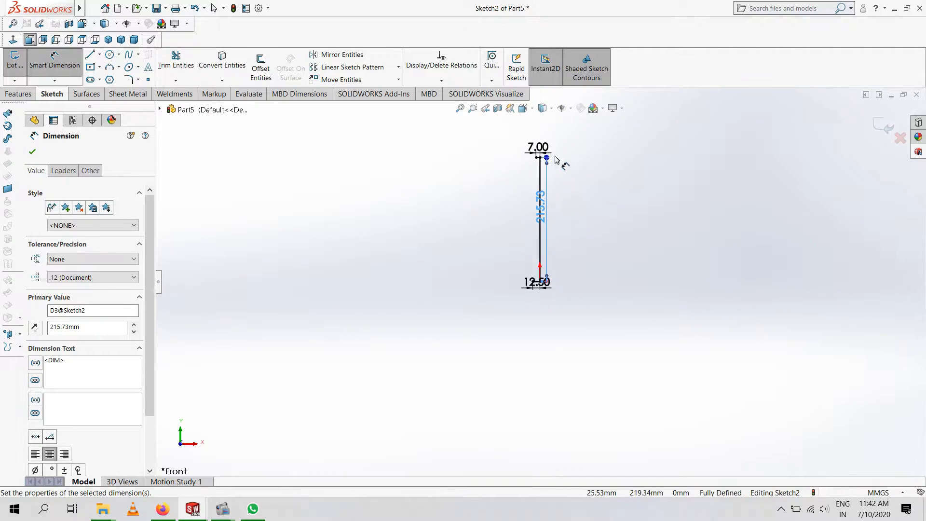
- Sketch a vertical line down from the left end of the short top line and dimension it at 87 mm
click(91, 56)
scroll(528, 166, down, 5)
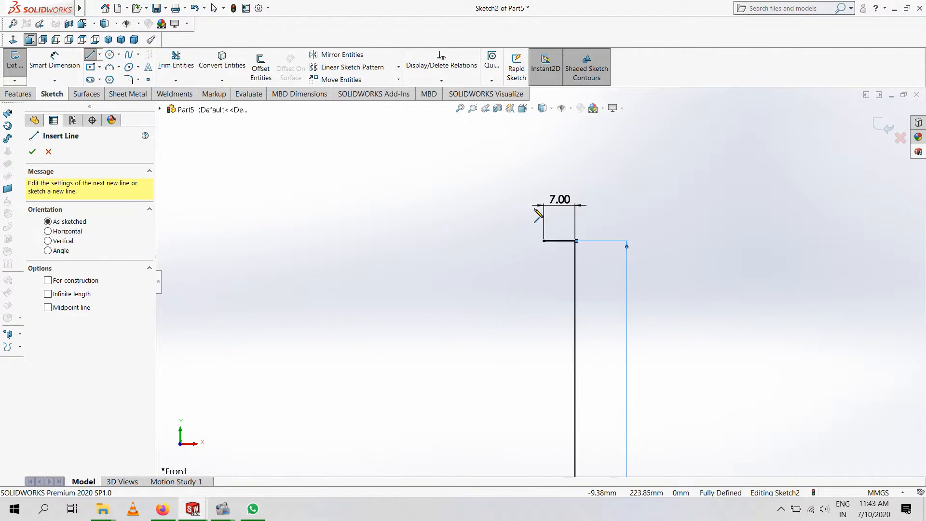
click(544, 241)
click(544, 315)
click(54, 61)
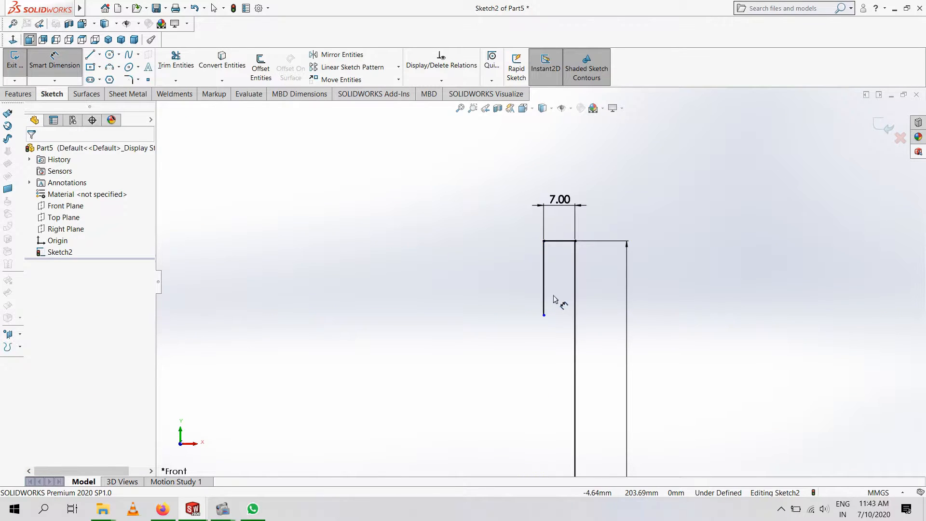
click(544, 300)
click(495, 300)
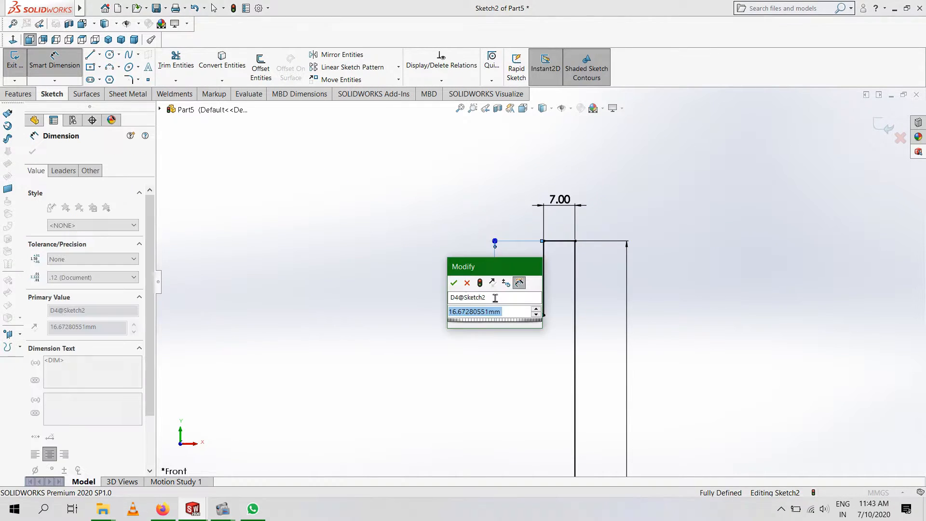
text(87)
key(Return)
scroll(546, 377, up, 6)
scroll(547, 377, down, 3)
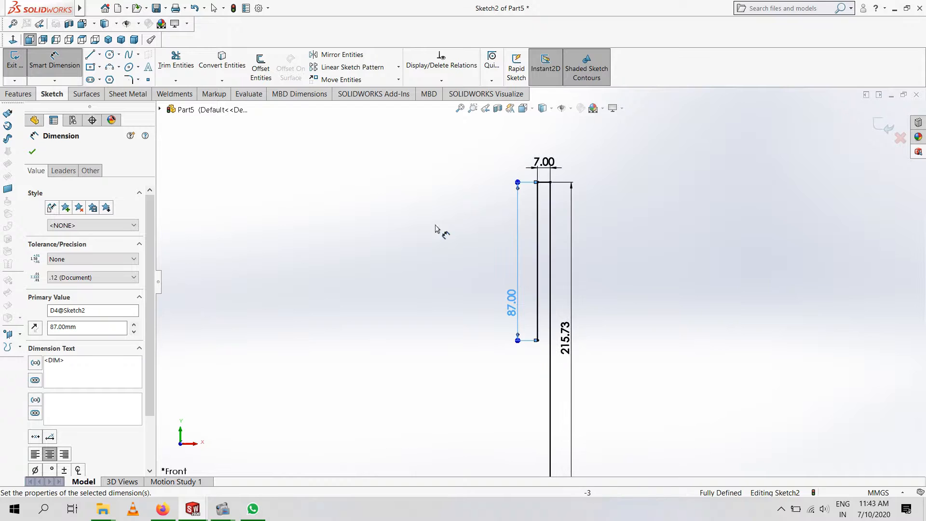
- Sketch a horizontal line leading left from the lower end of the 87 mm line and dimension it at 9 mm
key(l)
drag(537, 340, 491, 340)
click(54, 61)
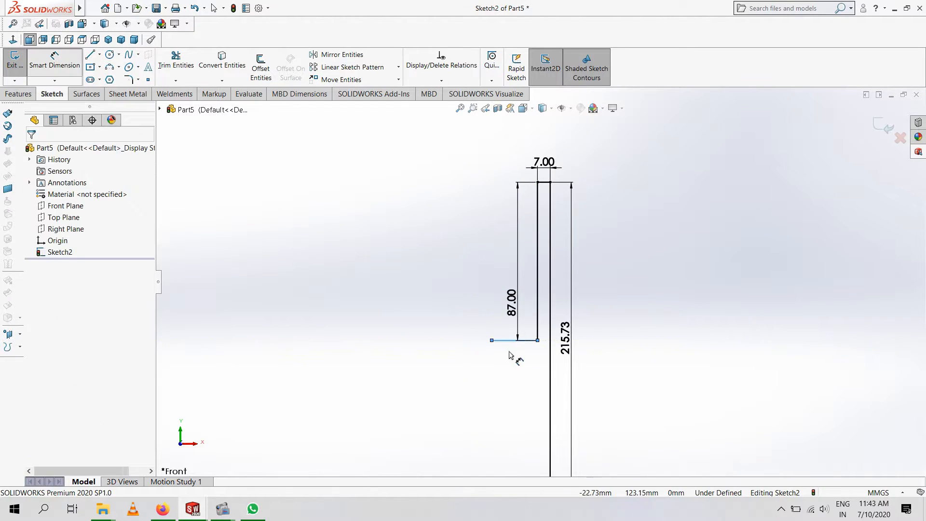
click(508, 365)
text(9)
key(Return)
scroll(535, 395, down, 4)
scroll(482, 290, up, 3)
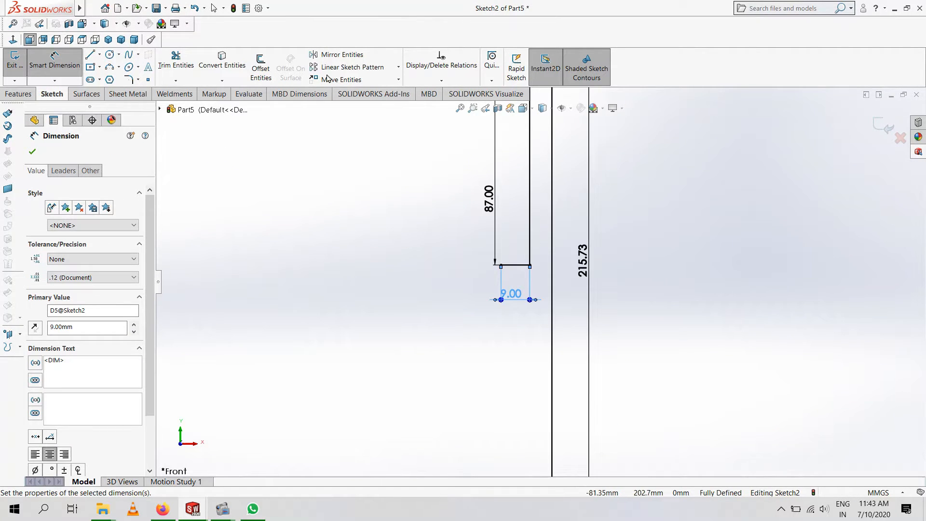
- Sketch a vertical line up from the left end of the 12.5 mm bottom line and dimension it at 62 mm
click(91, 55)
scroll(503, 381, up, 4)
scroll(511, 386, down, 7)
scroll(574, 261, up, 2)
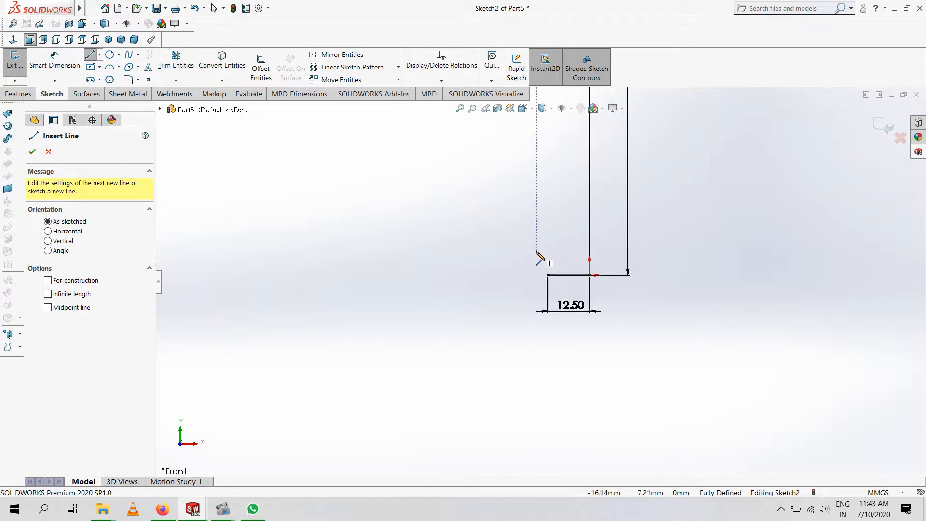
click(548, 275)
click(547, 213)
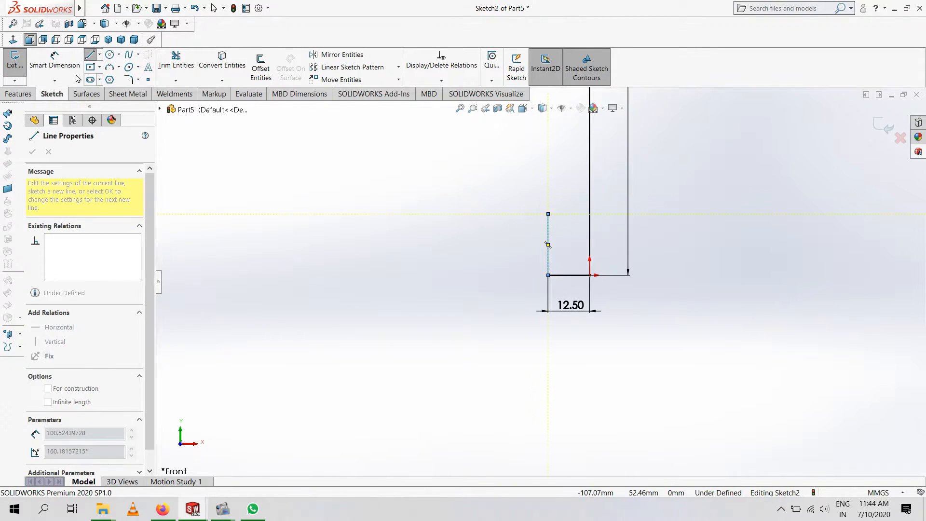
click(54, 61)
click(548, 246)
click(512, 248)
text(62)
key(Return)
scroll(533, 179, up, 3)
scroll(570, 270, up, 1)
key(Escape)
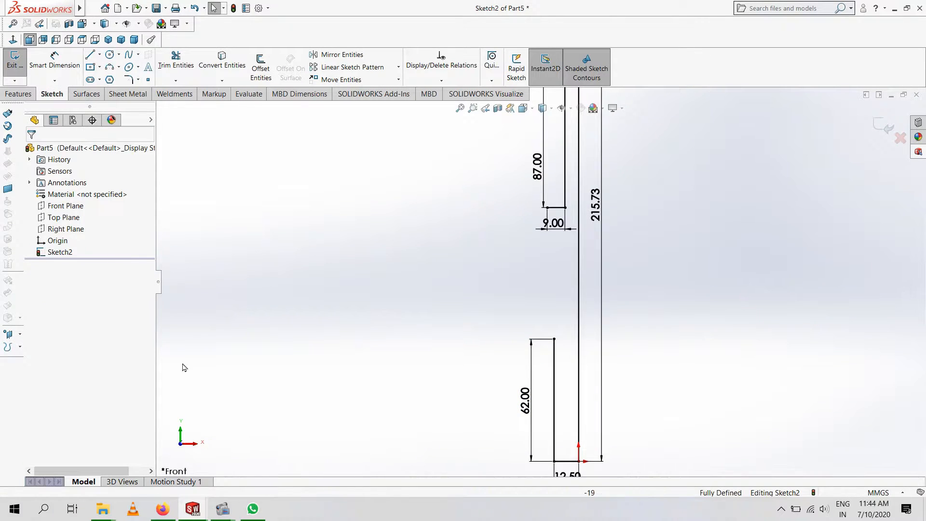
- Sketch a flange outline from the 62 mm line's top: left, up about 13 mm, right, diagonally up right, right, and steeply up left
key(l)
click(554, 339)
click(442, 339)
click(505, 286)
click(530, 286)
click(523, 261)
right_click(482, 253)
click(497, 264)
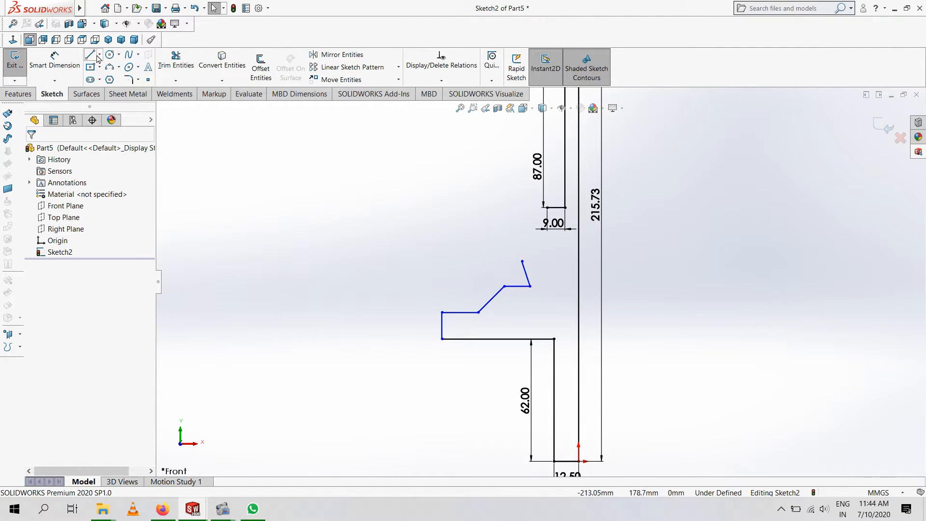
- Dimension the flange's short vertical outer edge at 3 mm
click(439, 331)
click(412, 326)
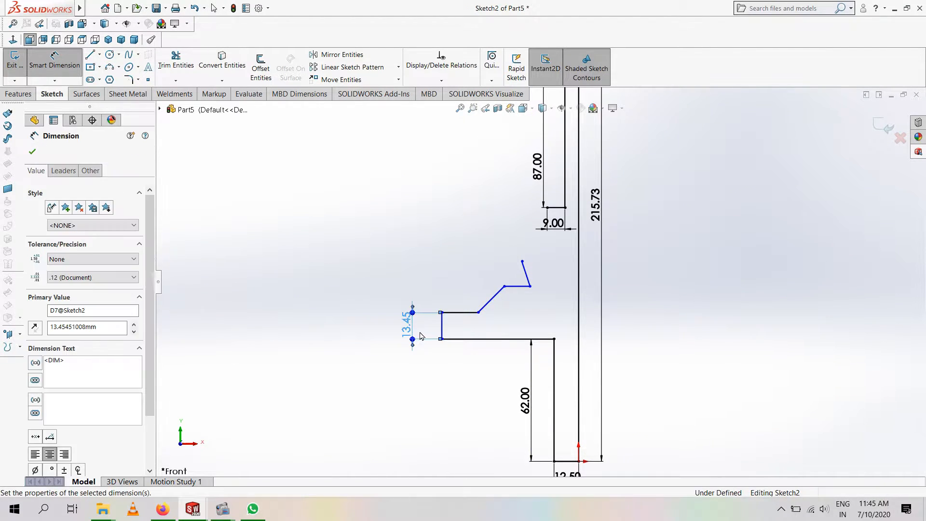
text(3)
key(Return)
- Dimension the flange's long horizontal bottom line at 19.5 mm
scroll(462, 362, down, 2)
click(482, 328)
click(489, 349)
text(19.5)
key(Return)
scroll(610, 309, down, 2)
scroll(609, 310, down, 1)
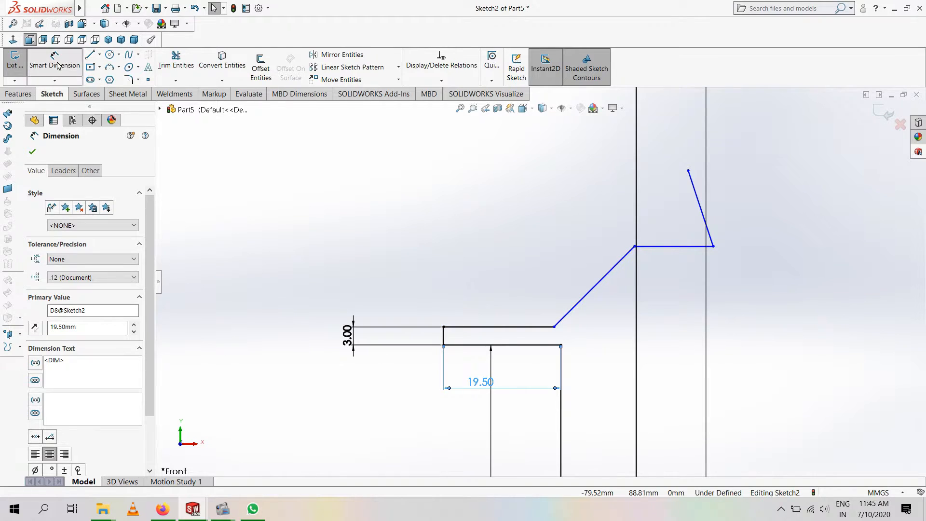
- Dimension the flange's horizontal top line at 6.95 mm
click(57, 65)
click(497, 326)
click(488, 312)
text(6.5)
key(Return)
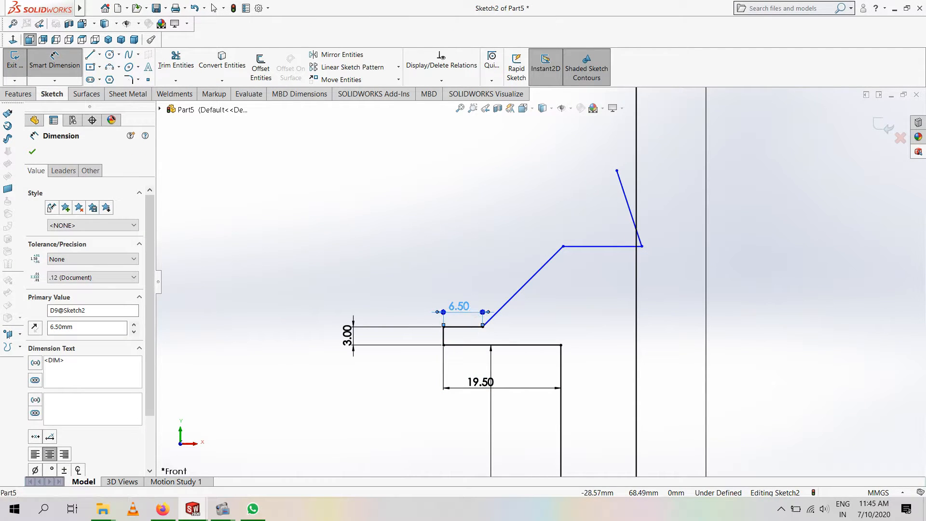
double_click(463, 309)
text(69)
text(.95)
key(Return)
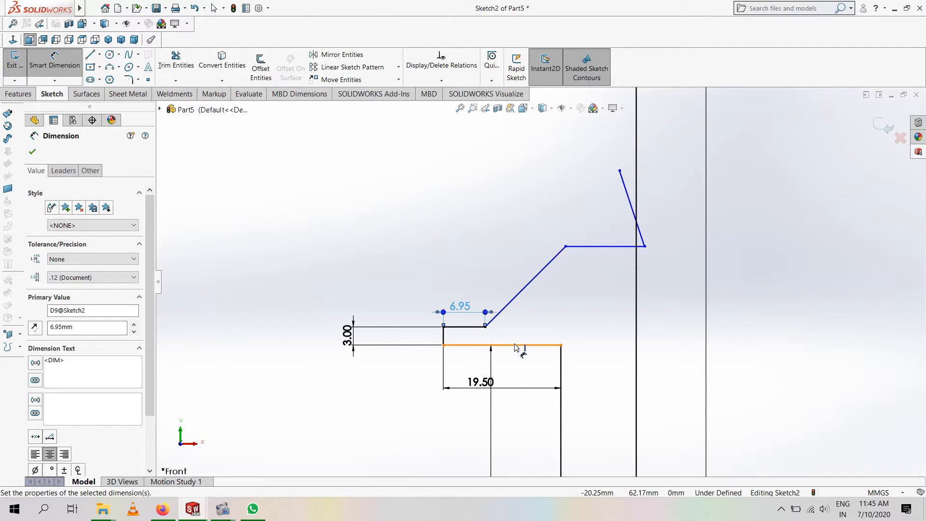
- Dimension the angle between the flange's top line and the diagonal line at 141.34 degrees
click(477, 327)
click(465, 286)
text(141.34)
key(Return)
- Dimension the small horizontal line above the diagonal at 1.05 mm
click(618, 256)
click(605, 275)
text(1.05)
key(Return)
scroll(594, 241, down, 6)
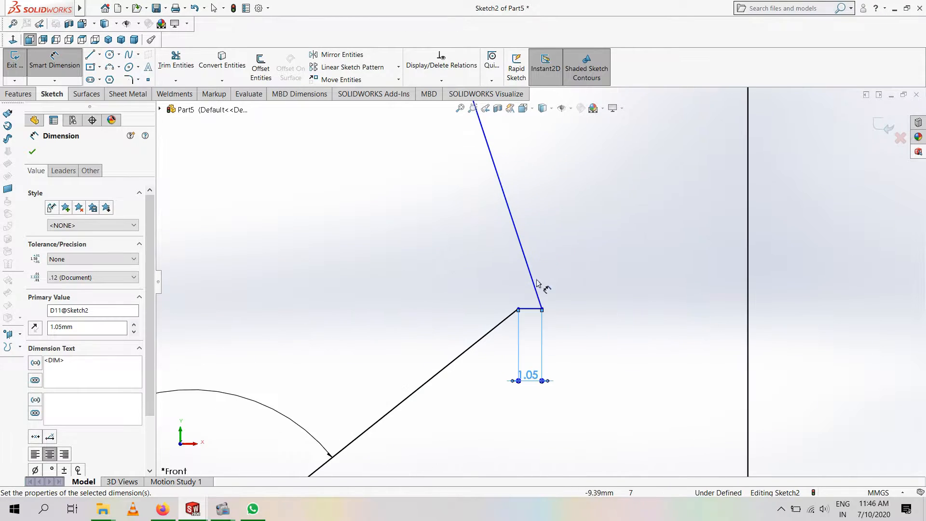
- Dimension the angle between the steep line and the 1.05 mm line at 87.8 degrees
click(534, 284)
click(529, 309)
click(503, 290)
text(87.8)
key(Return)
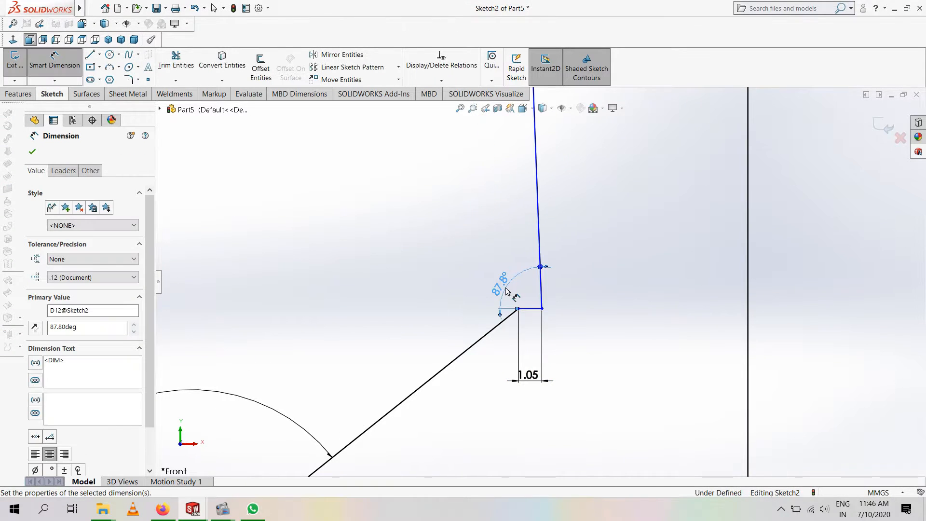
right_click(460, 268)
click(485, 302)
- Dimension the horizontal extent of the diagonal line at 5 mm
scroll(472, 295, up, 3)
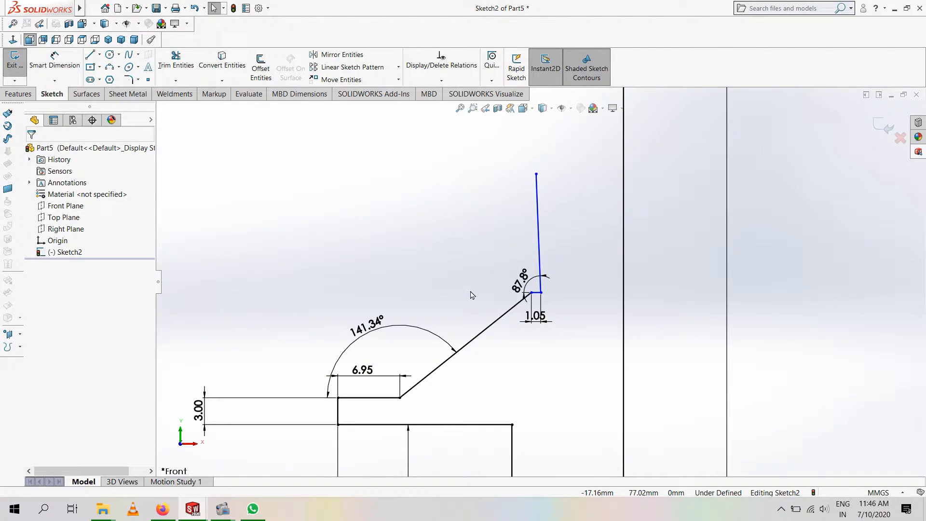
click(488, 323)
click(451, 265)
text(5)
key(Return)
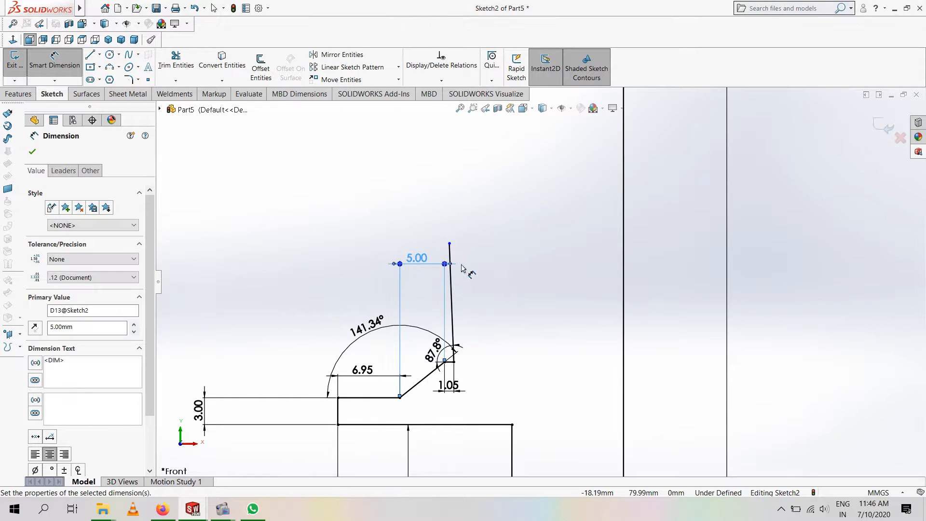
- Dimension the vertical height of the steep line above the 1.05 mm line at 13 mm
click(452, 284)
click(470, 320)
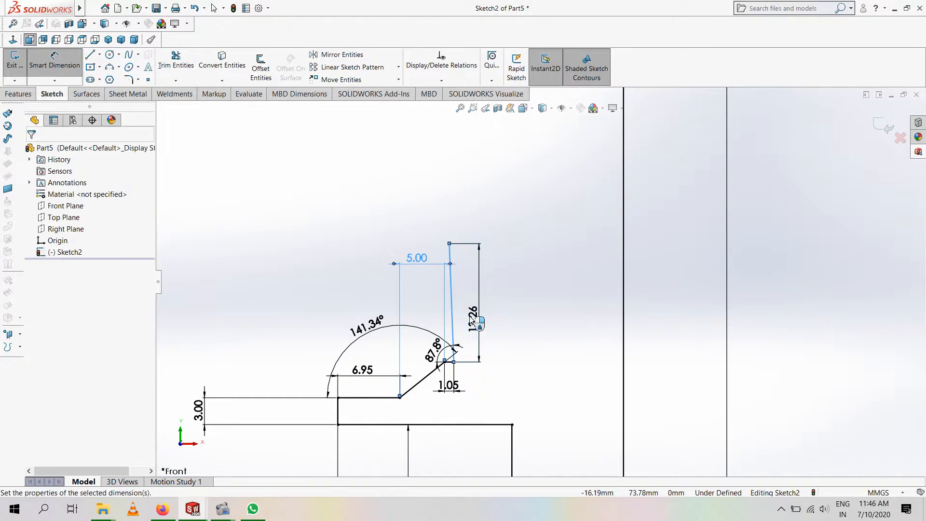
text(13)
key(Return)
scroll(521, 285, up, 8)
scroll(546, 149, down, 4)
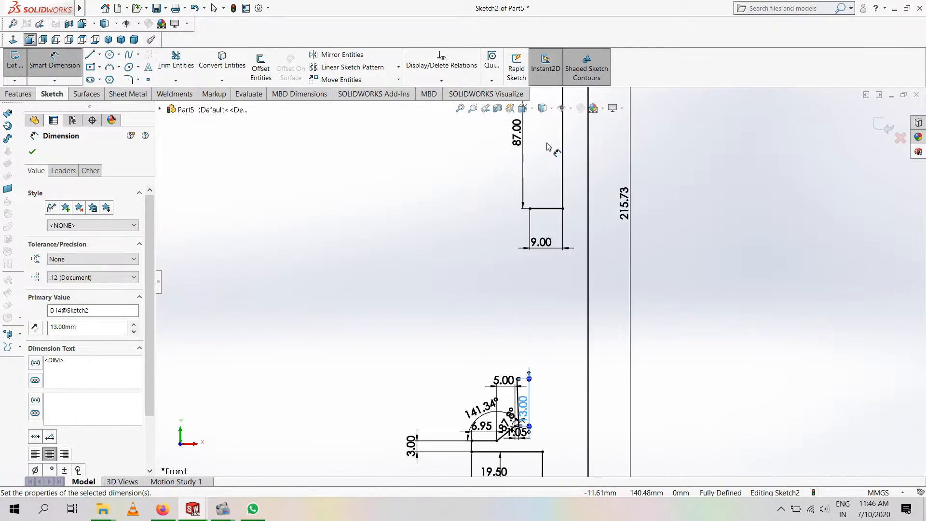
- Sketch an inclined line about 13 mm long, leading up and right from the top of the steep 13 mm line
scroll(549, 342, up, 1)
key(l)
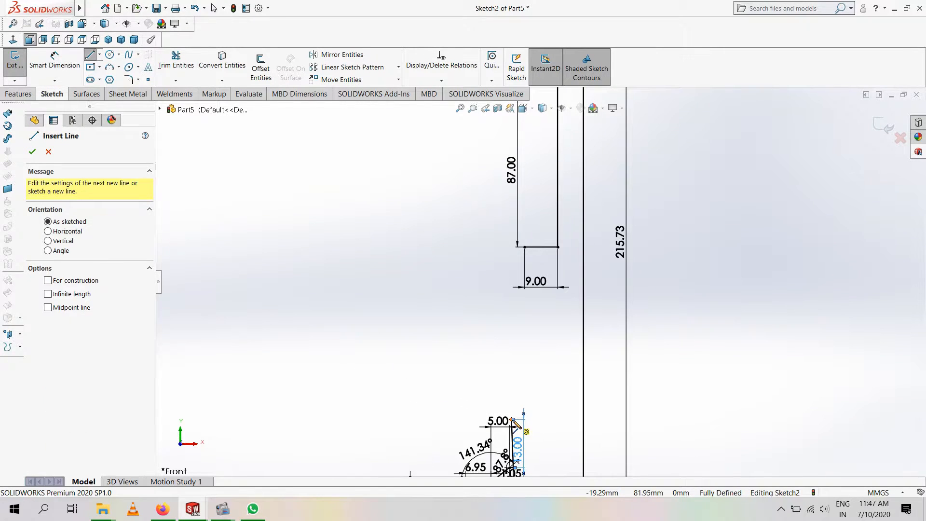
click(511, 419)
click(531, 374)
right_click(487, 341)
click(439, 330)
key(Escape)
right_click(458, 343)
click(481, 359)
right_drag(479, 364, 527, 334)
- Dimension the angle between the inclined line and the steep line below it at 165.46 degrees
click(57, 66)
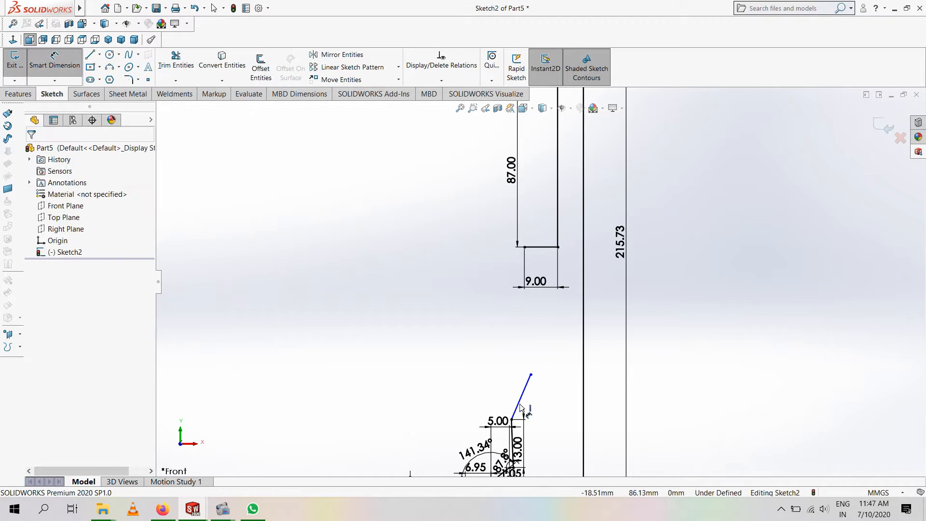
click(517, 411)
click(512, 439)
click(545, 425)
text(165.46)
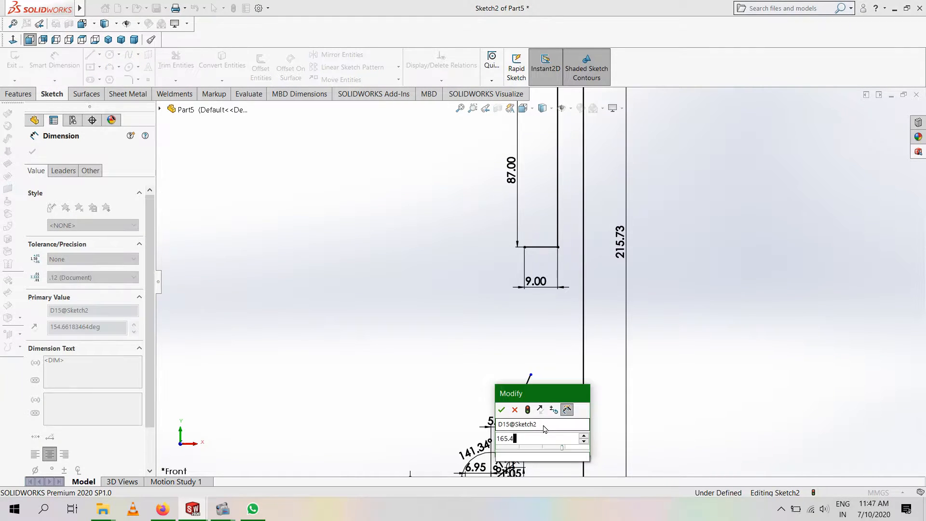
key(Return)
- Dimension the vertical height of the inclined line at 16 mm
click(516, 399)
click(416, 394)
text(16)
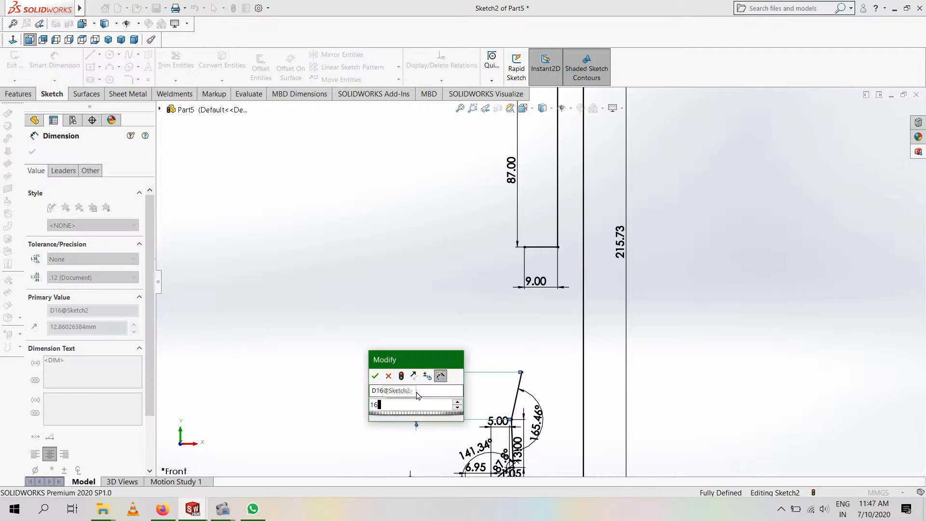
key(Return)
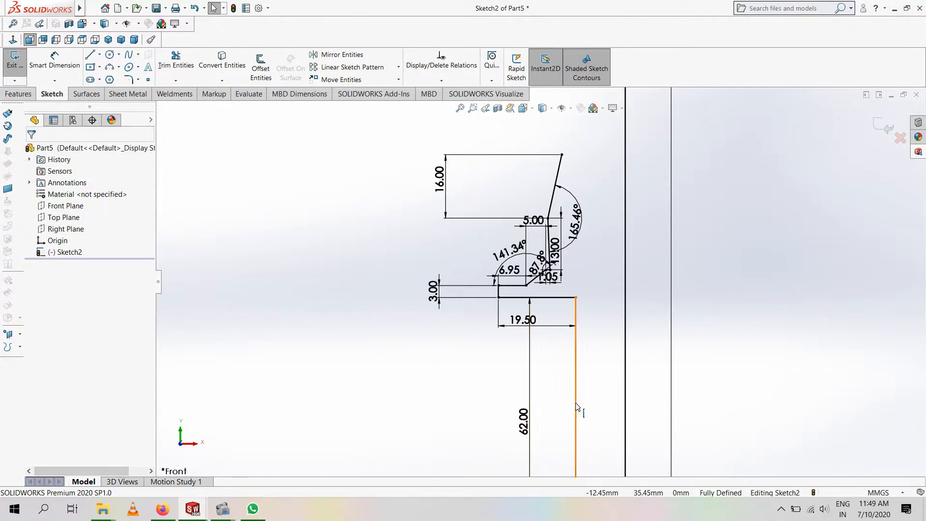
- Set the length of the vertical line below the flange to 93 mm
scroll(560, 386, up, 3)
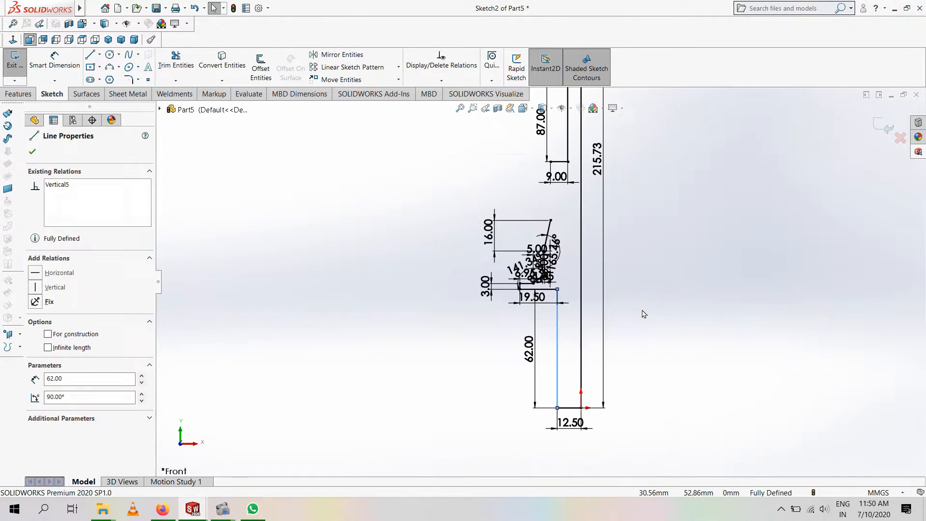
double_click(534, 357)
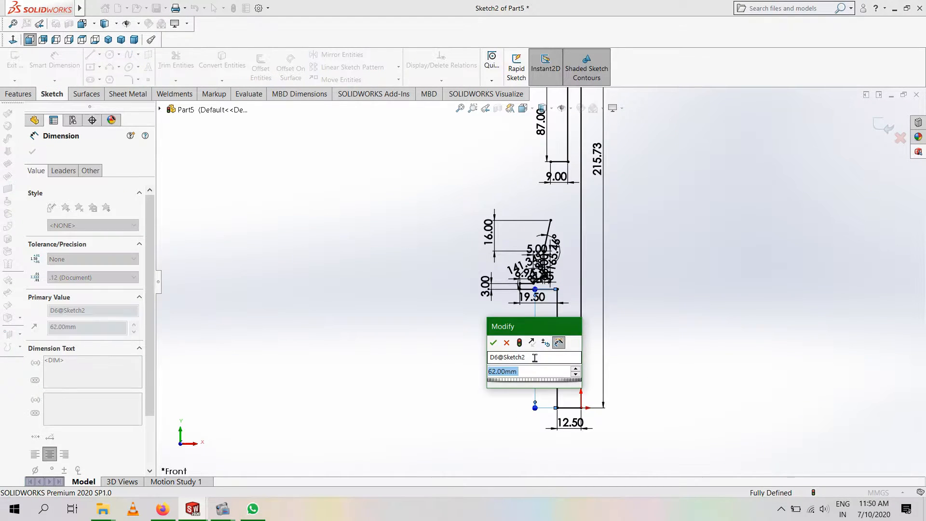
key(Return)
click(677, 272)
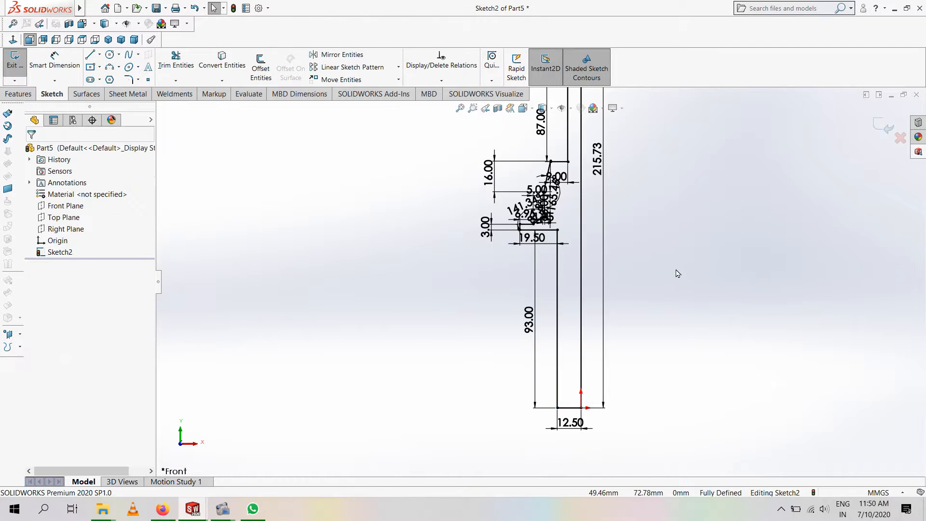
- Delete the vertical line joining the flange's bottom line to the 12.5 mm bottom line
scroll(525, 217, down, 3)
scroll(522, 168, down, 5)
scroll(521, 189, up, 7)
right_click(541, 423)
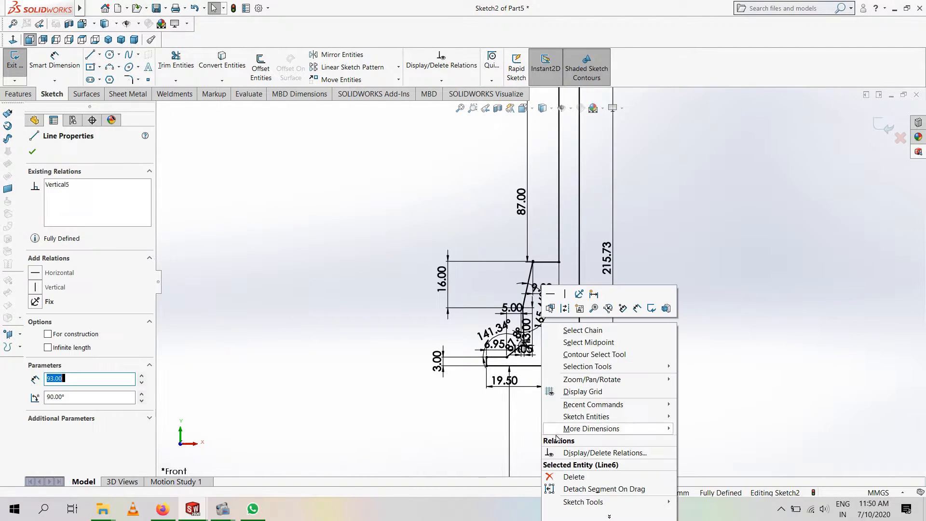
click(518, 451)
scroll(524, 438, up, 2)
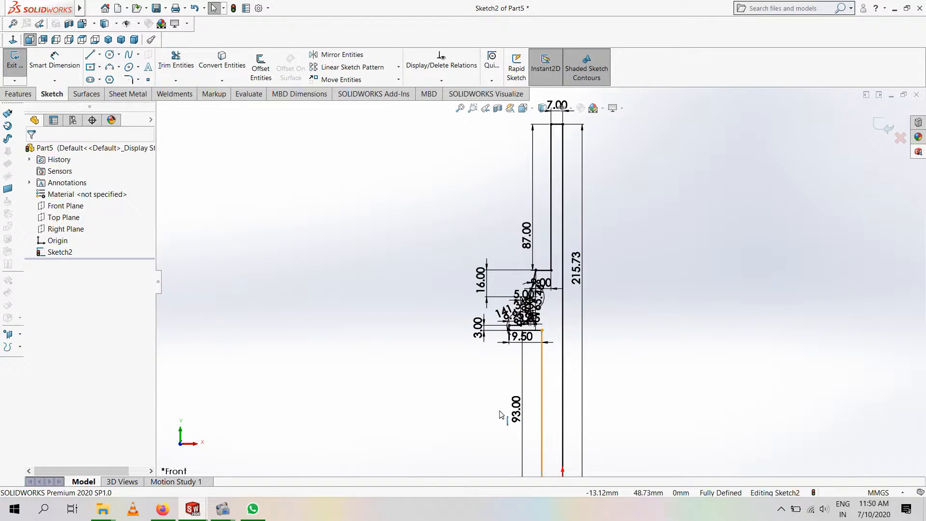
click(542, 410)
right_click(542, 431)
click(564, 476)
- Sketch a new vertical line up from the left end of the 12.5 mm bottom line and dimension it at 62 mm
scroll(552, 410, up, 3)
scroll(549, 415, down, 6)
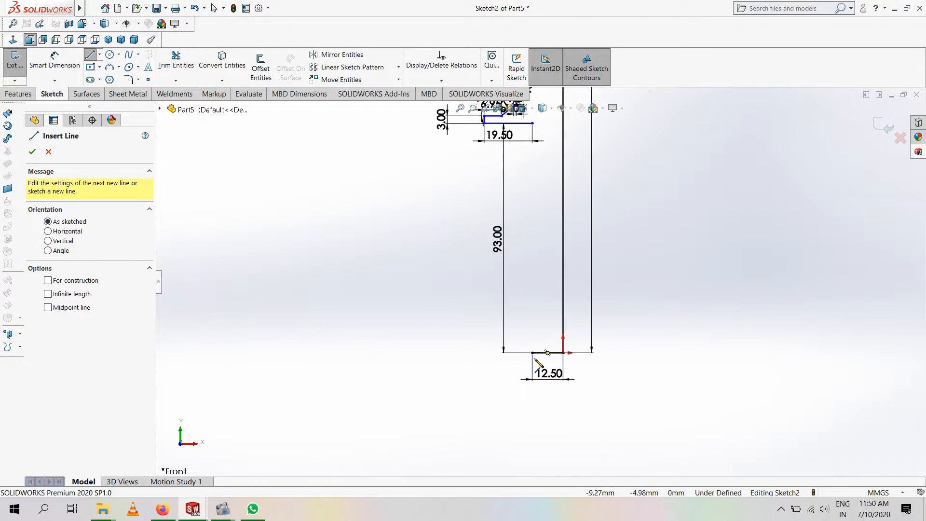
click(531, 345)
click(531, 288)
click(64, 71)
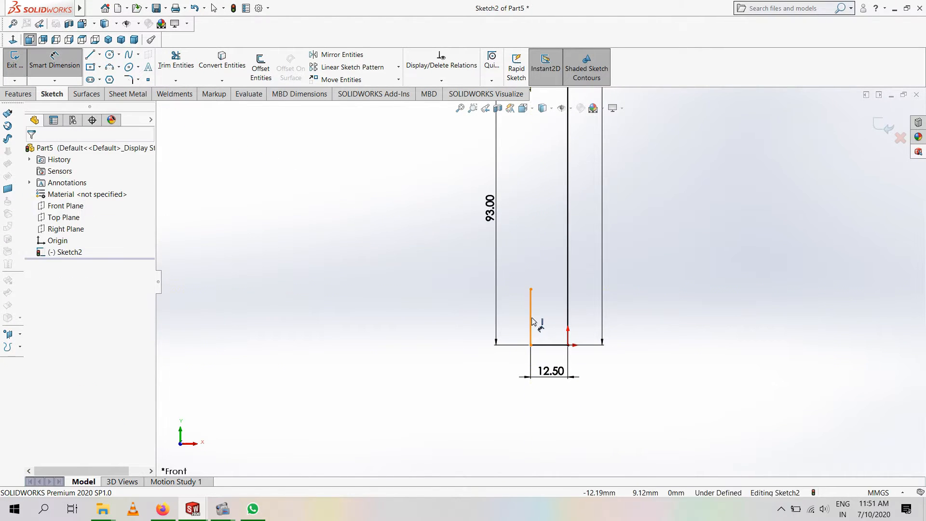
click(531, 319)
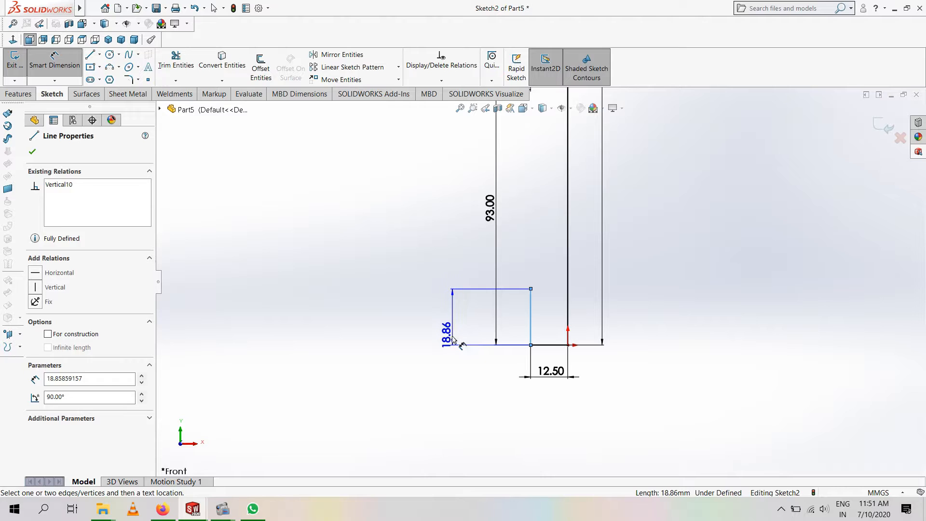
click(452, 339)
text(62)
key(Return)
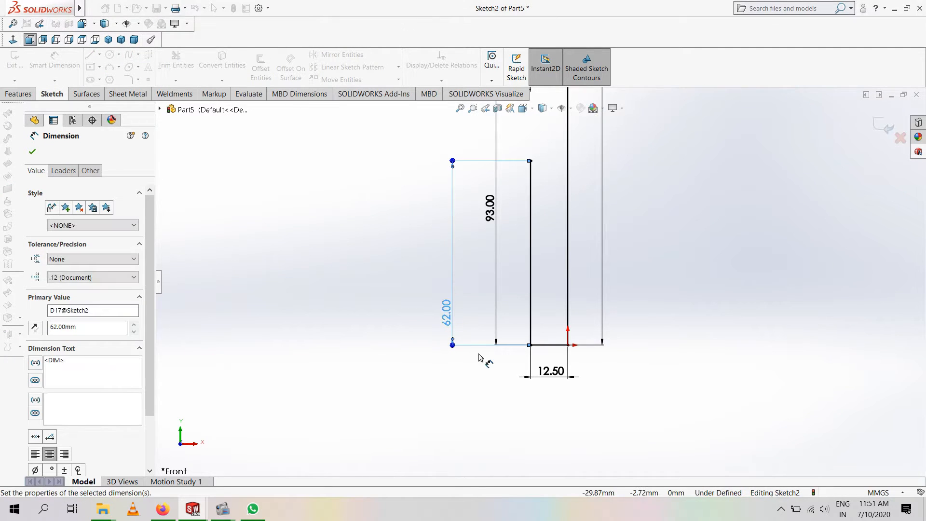
scroll(535, 289, up, 2)
scroll(531, 240, down, 3)
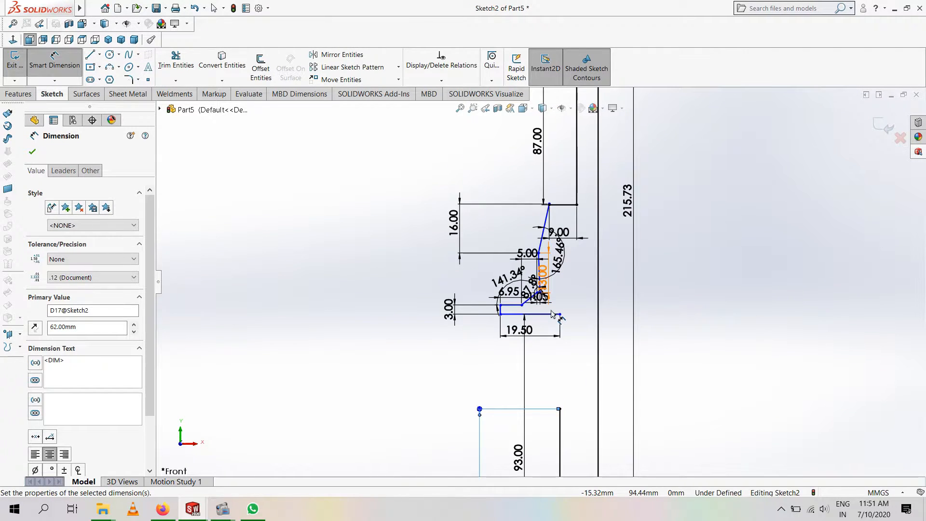
- Sketch two connected inclined lines up from the top of the 62 mm vertical line, the lower leaning right and the upper leaning left
click(91, 55)
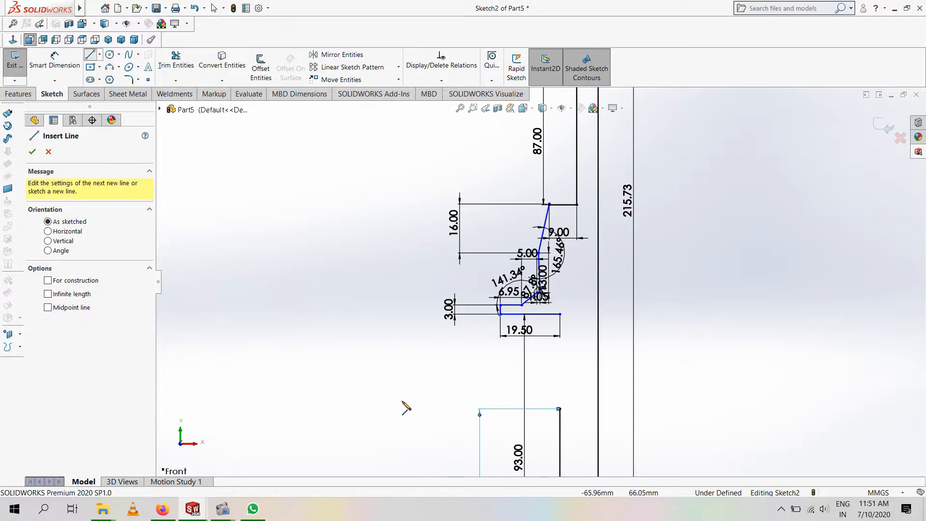
click(559, 409)
click(558, 374)
key(Escape)
scroll(523, 374, down, 5)
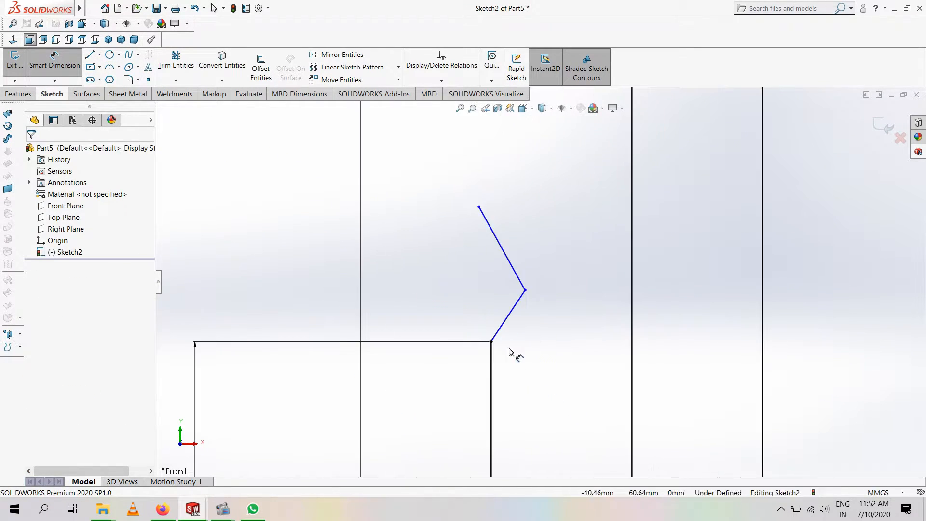
- Set the angle between the vertical line and the lower inclined line to 130.68° and the angle between the two inclined lines to 120.06°
click(508, 316)
click(522, 369)
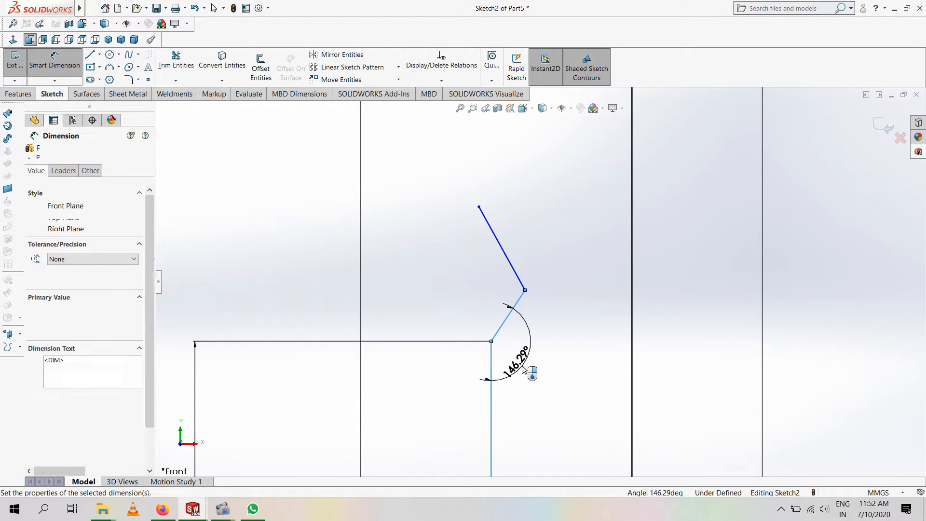
text(130.68)
key(Return)
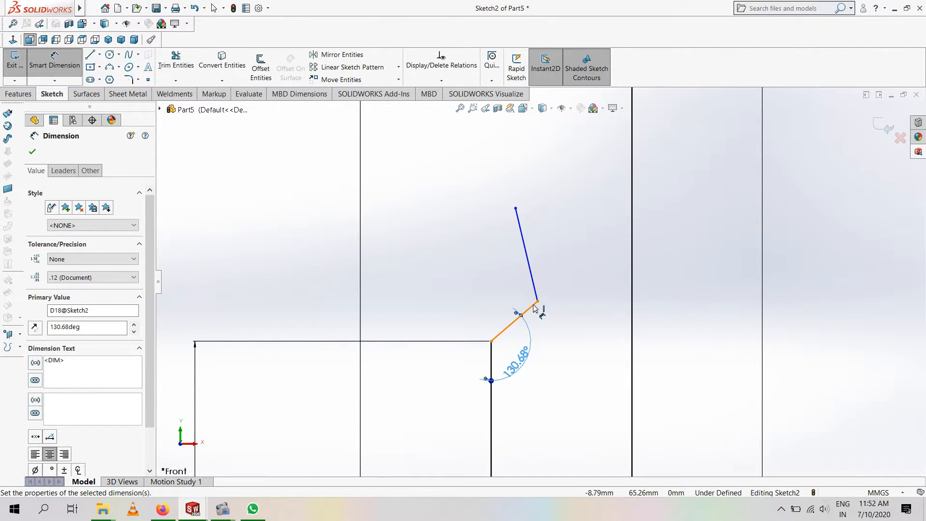
click(530, 274)
click(508, 281)
text(120)
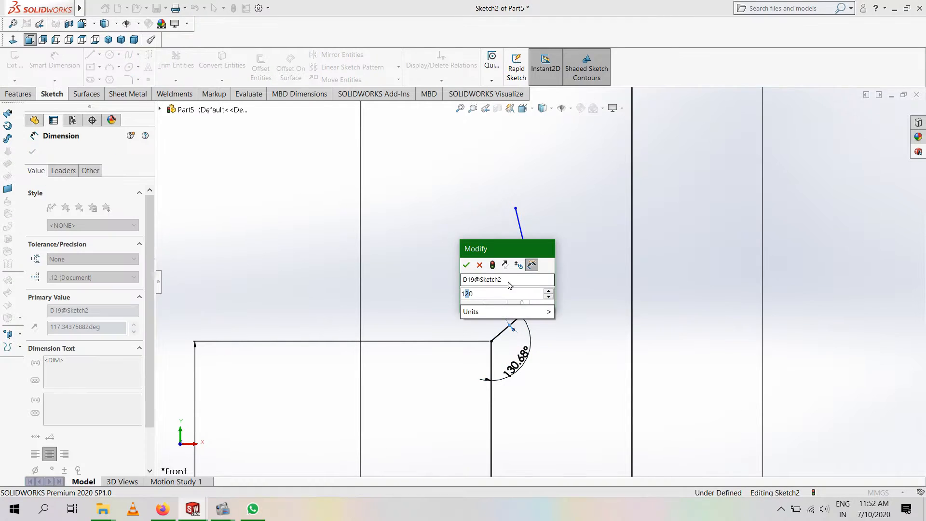
text(.06)
key(Return)
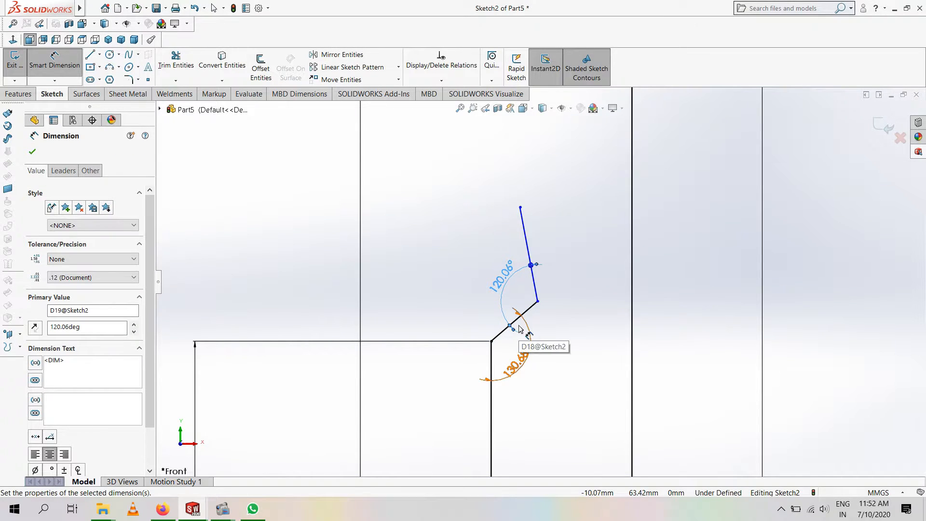
- Dimension the lower inclined line's length at 5.24 mm and the upper inclined line's vertical height at 20.67 mm
click(530, 313)
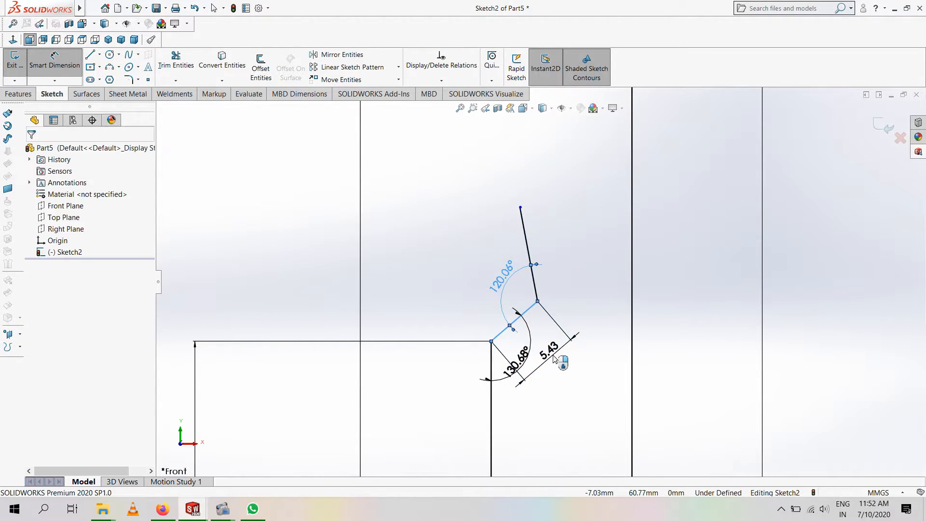
click(554, 358)
text(5.24)
key(Return)
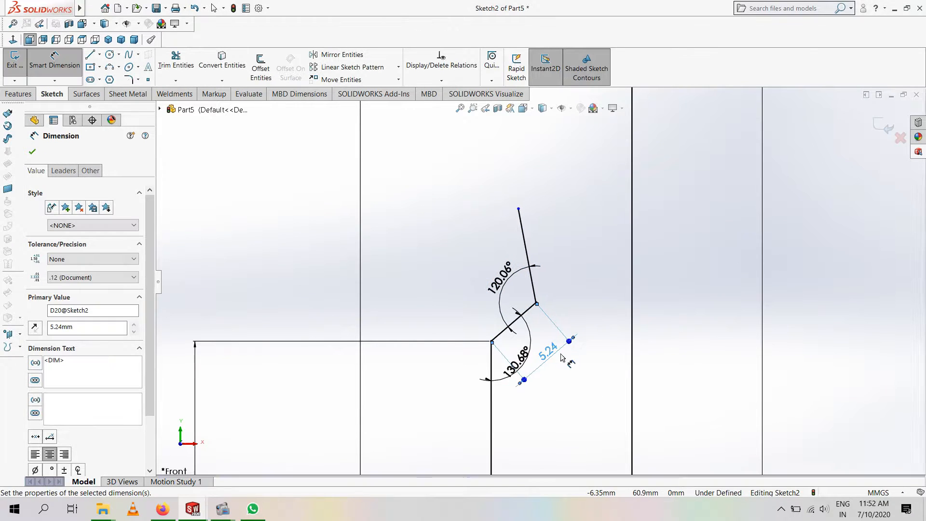
click(529, 262)
click(570, 268)
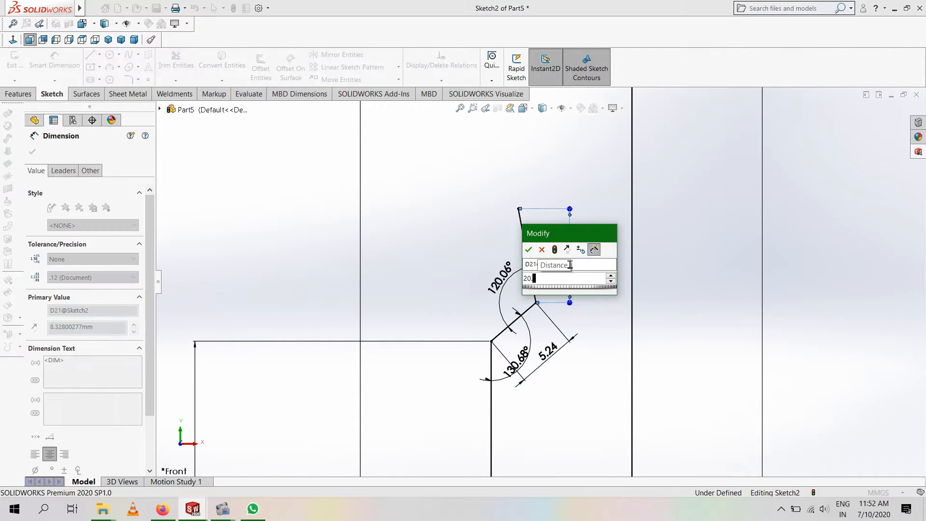
text(20.67)
key(Return)
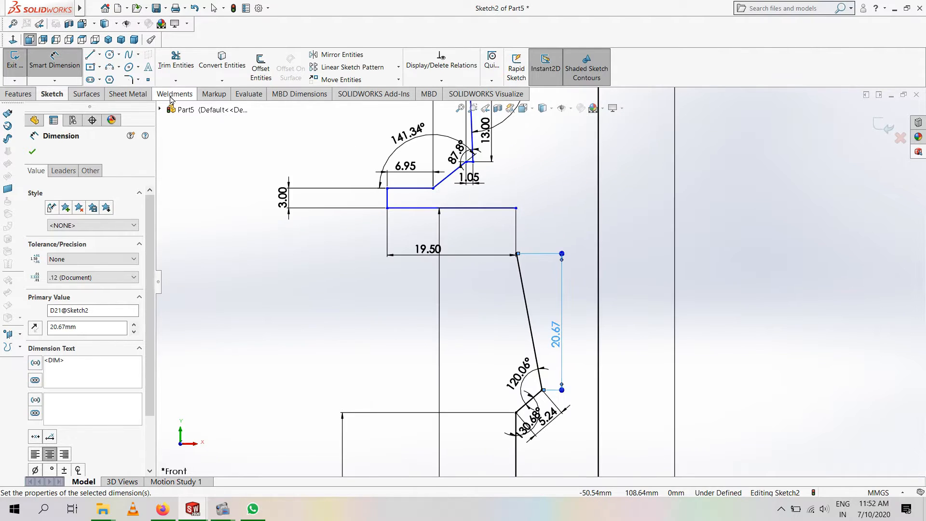
- Join the top of the upper inclined line to the right end of the 19.5 mm flange line with a line
click(517, 254)
click(516, 208)
right_click(530, 190)
click(562, 198)
- Trim the inclined line's end that protrudes above the 9 mm horizontal line, accepting the deletion of its associated dimensions
scroll(533, 256, up, 3)
scroll(543, 146, down, 6)
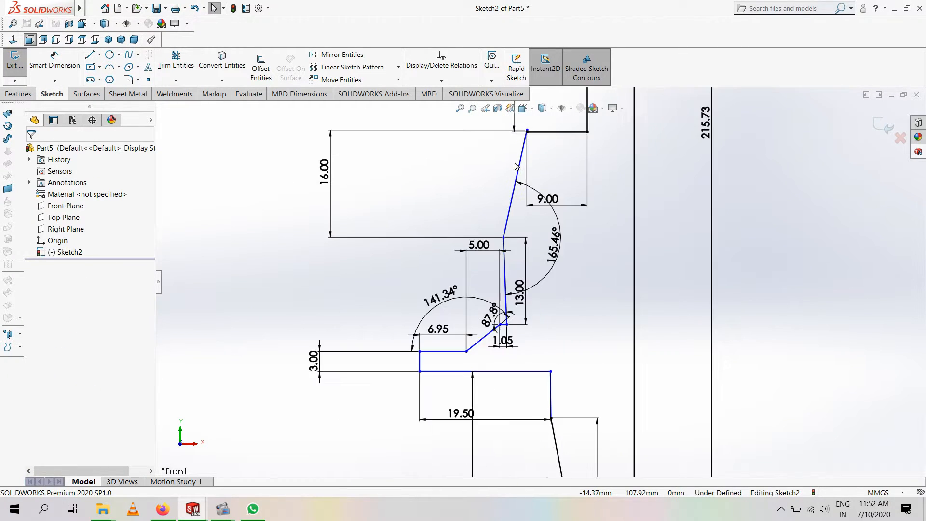
scroll(542, 146, up, 5)
click(176, 60)
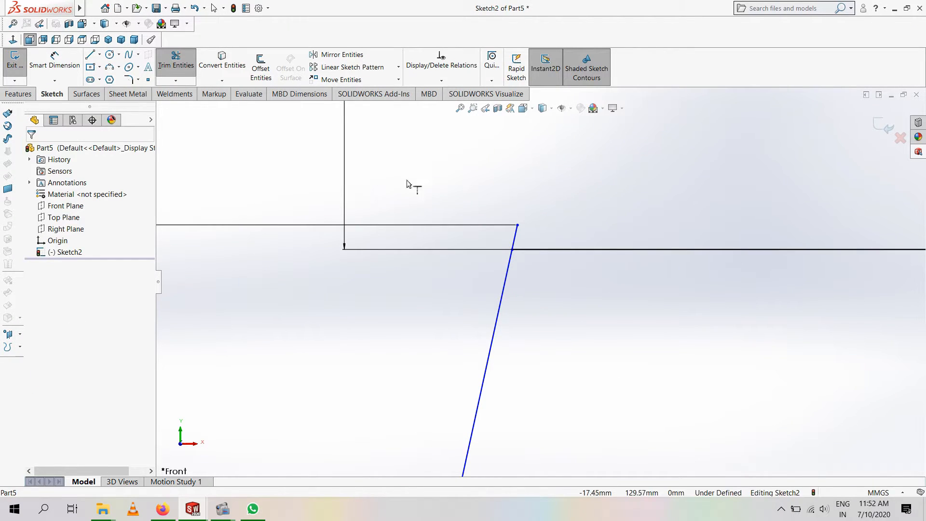
click(515, 236)
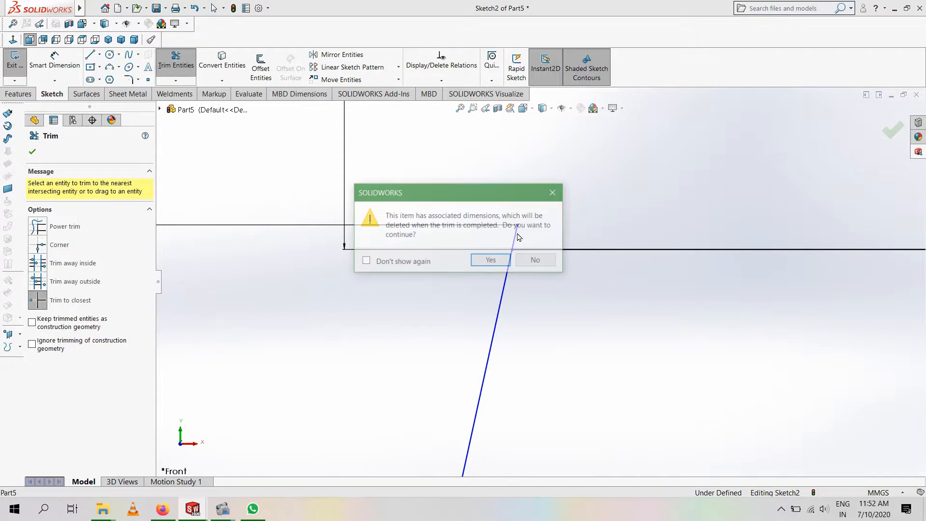
click(490, 259)
- Dimension the height of the short line joining the flange's bottom line to the inclined line below it
scroll(554, 274, up, 3)
scroll(632, 314, down, 6)
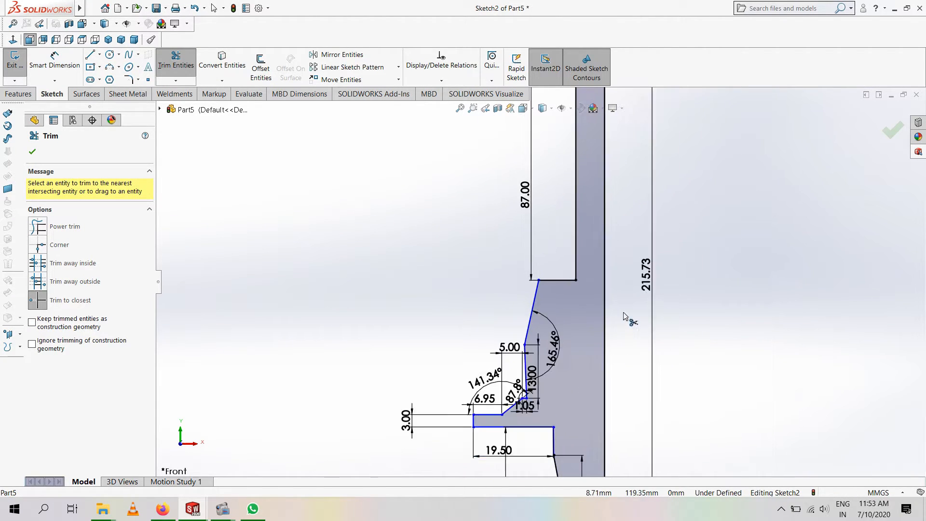
scroll(530, 340, up, 5)
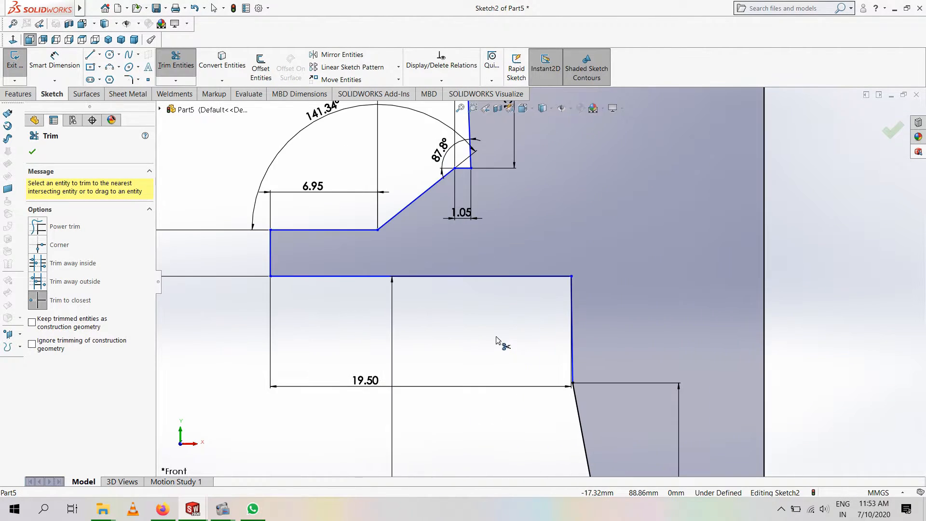
click(55, 80)
click(52, 67)
click(572, 326)
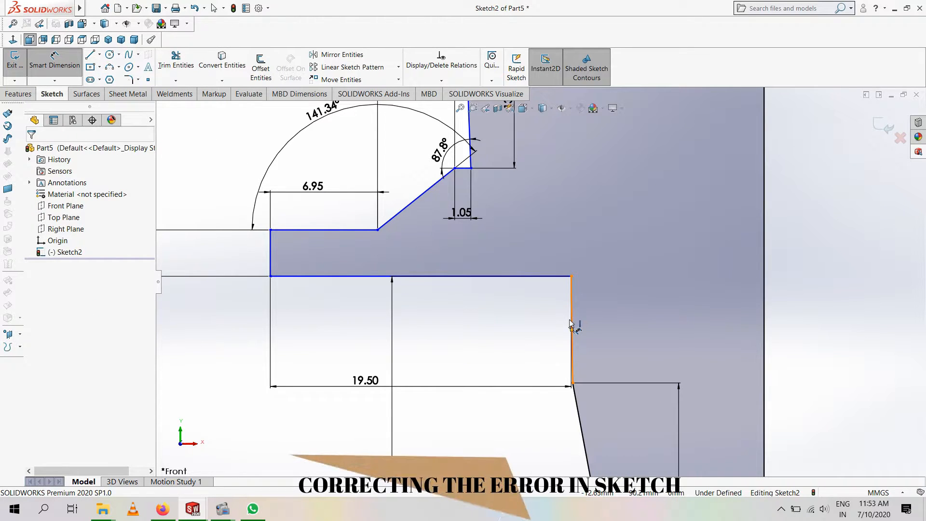
click(533, 334)
key(Return)
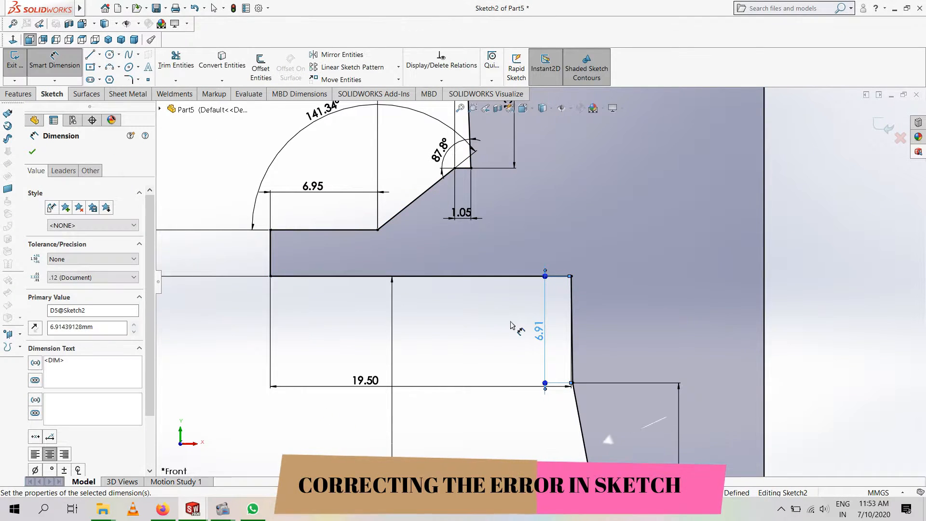
scroll(515, 314, down, 5)
scroll(512, 290, down, 2)
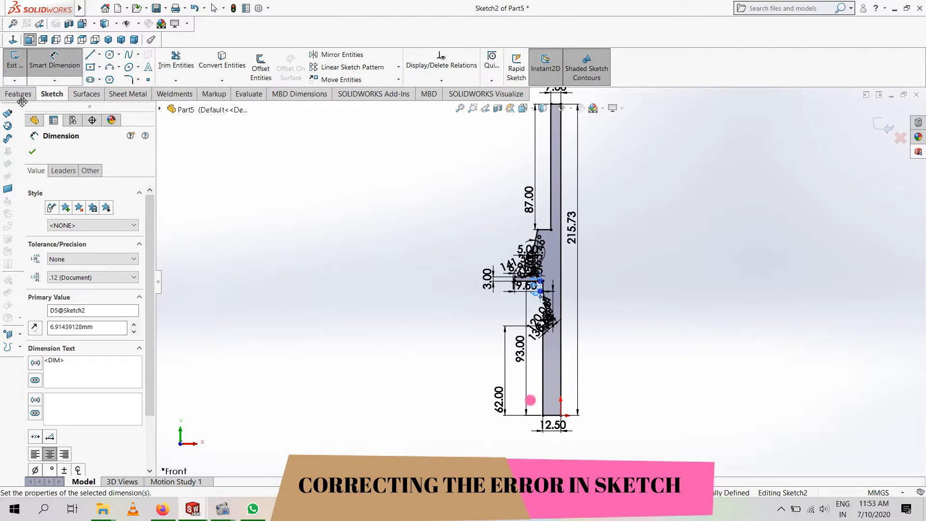
- Sketch a horizontal line from the corner between the two lower inclined lines across to the vertical centre line
scroll(548, 328, up, 5)
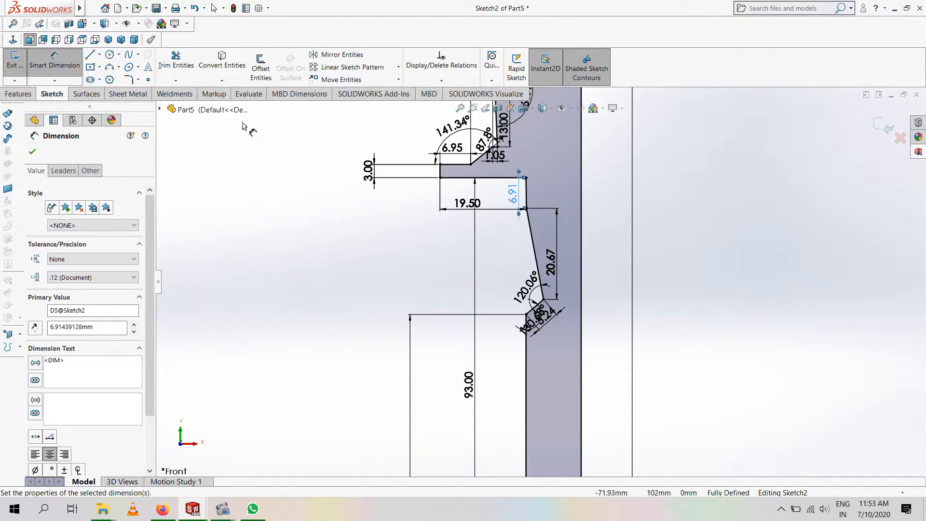
click(544, 299)
click(581, 299)
right_click(619, 266)
click(629, 274)
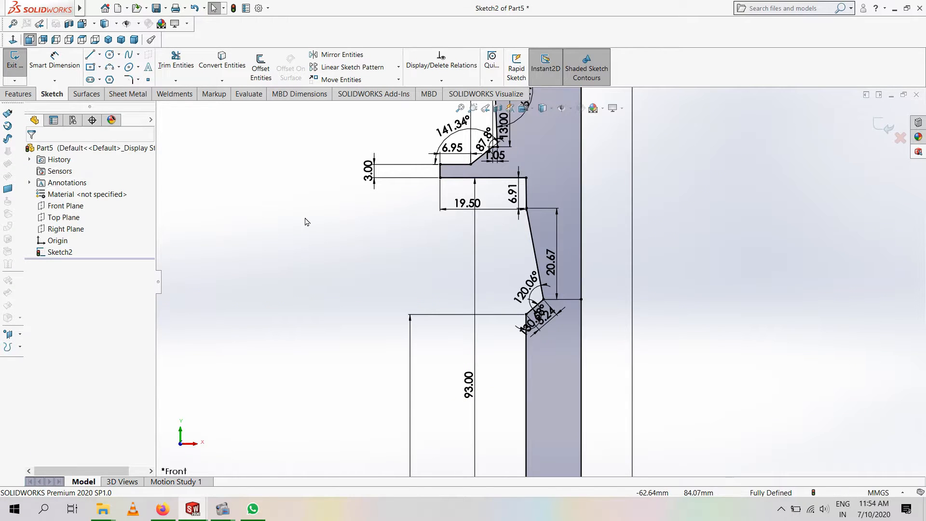
- Revolve only the profile region above the dividing line 360° about the vertical centre line
click(18, 94)
click(54, 68)
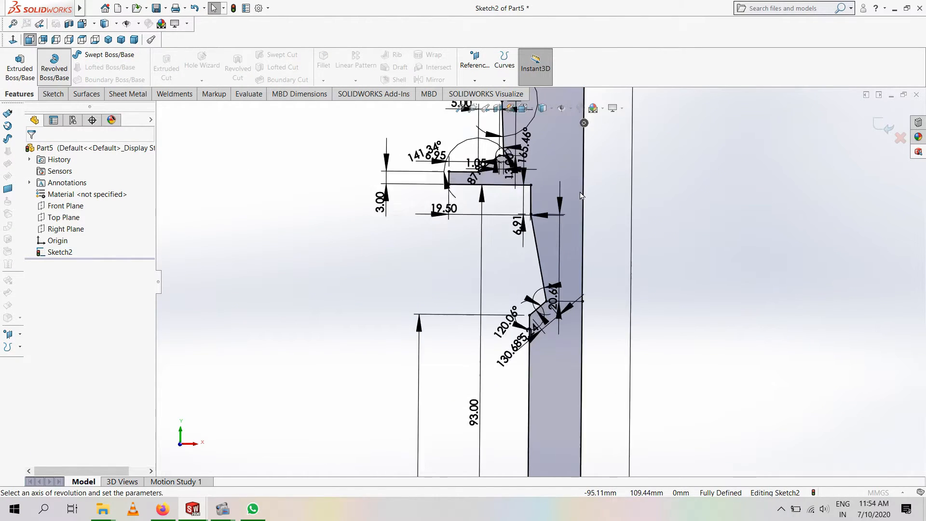
click(557, 276)
click(561, 288)
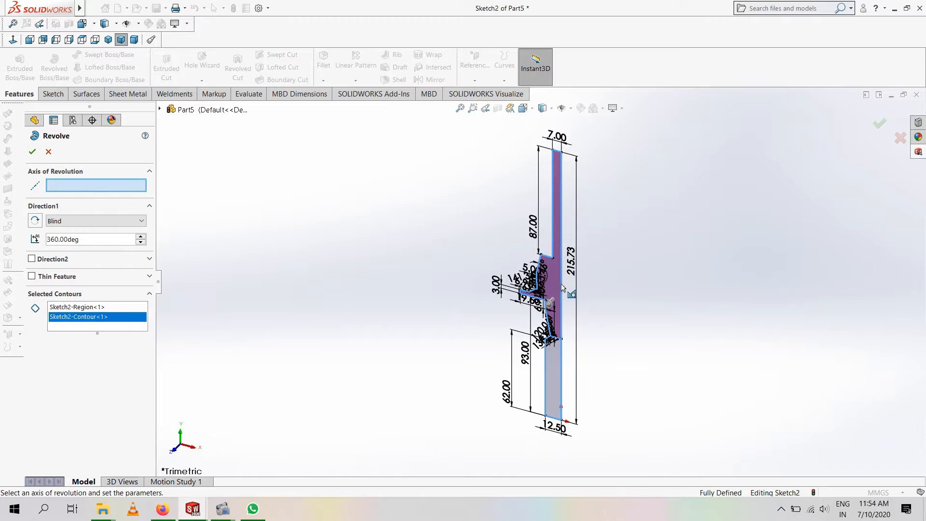
right_click(84, 304)
click(99, 335)
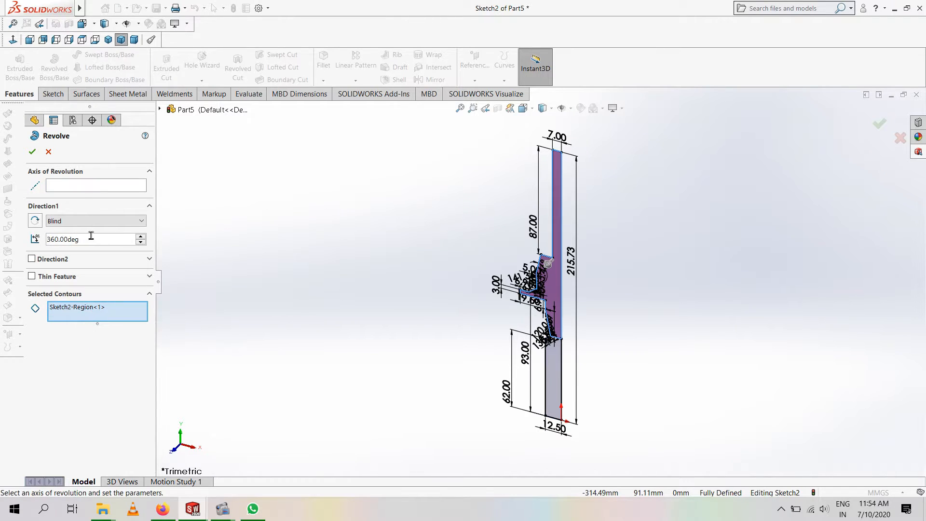
click(561, 309)
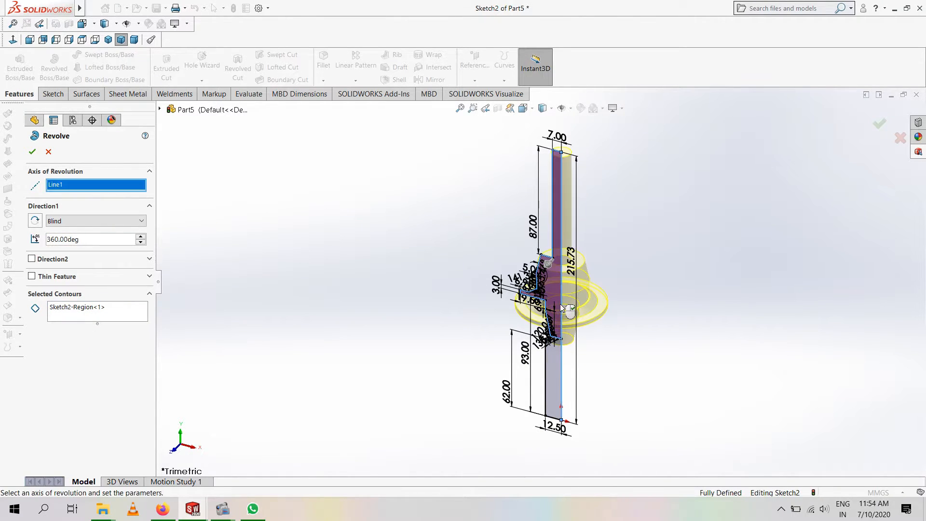
click(31, 152)
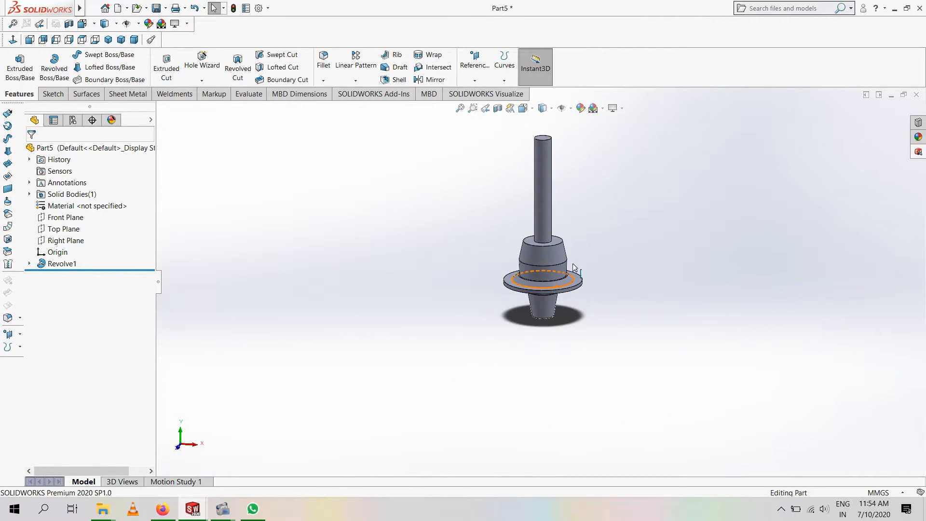
- Start a new sketch on the Front Plane and show the revolve's Sketch2
click(55, 218)
click(73, 204)
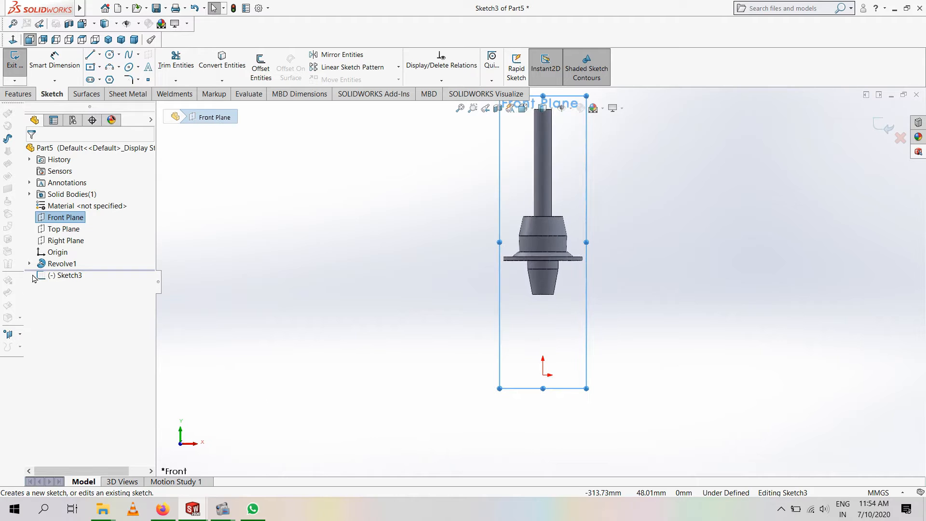
right_click(54, 276)
click(66, 265)
- Convert the five Sketch2 lines around the unrevolved lower region into entities of the new sketch
click(224, 65)
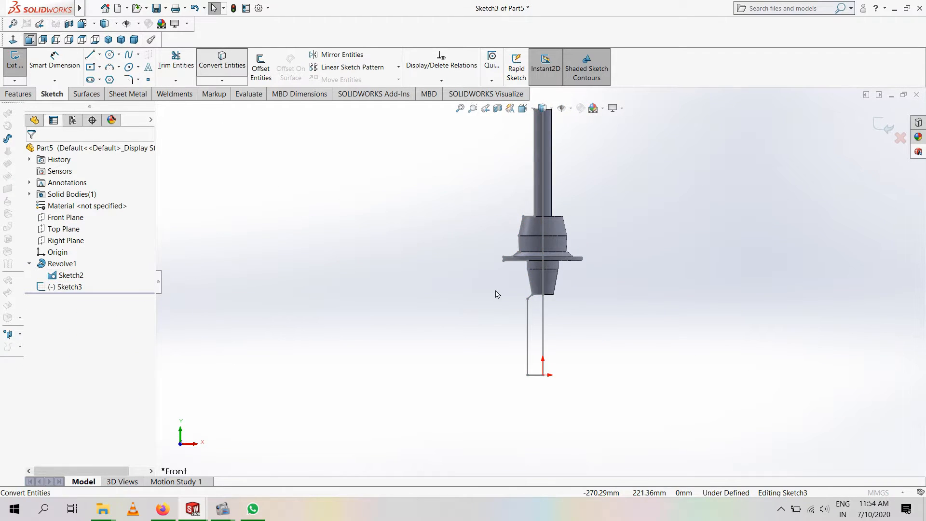
scroll(532, 309, down, 6)
scroll(543, 302, down, 2)
click(523, 235)
click(564, 227)
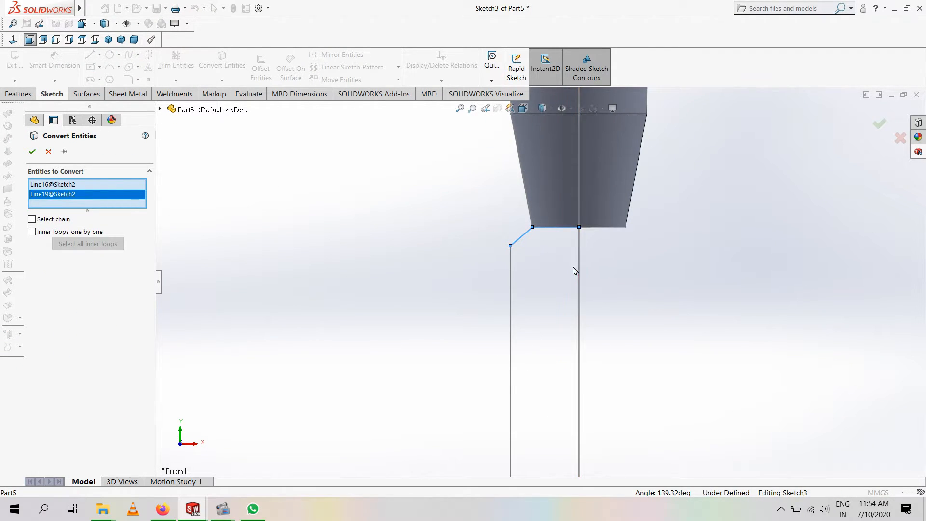
click(579, 288)
click(510, 332)
scroll(513, 333, up, 4)
click(542, 427)
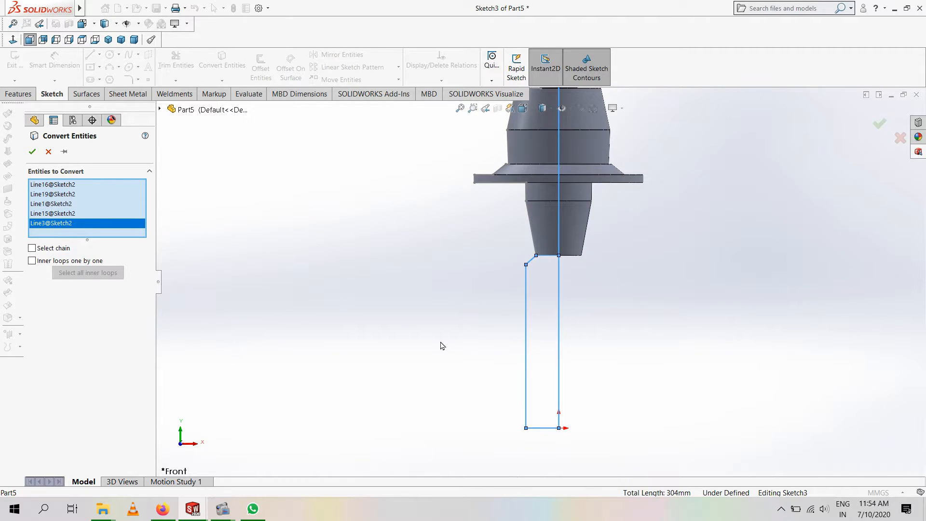
click(33, 152)
- Trim the converted centre line where it extends above the lower region
click(176, 65)
click(558, 218)
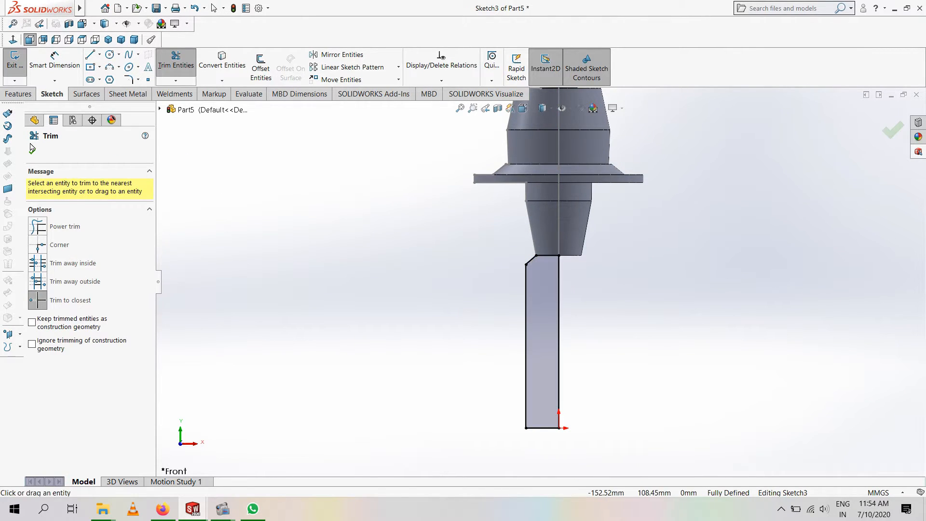
key(Escape)
- Mirror the lower region's chamfer, top, outer side and bottom lines about the vertical centre line
click(340, 56)
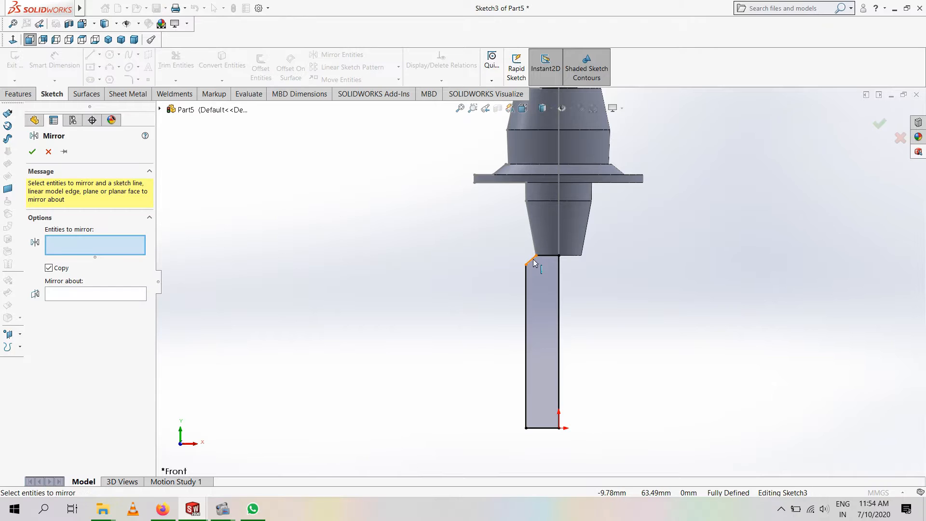
click(531, 260)
click(547, 259)
click(526, 343)
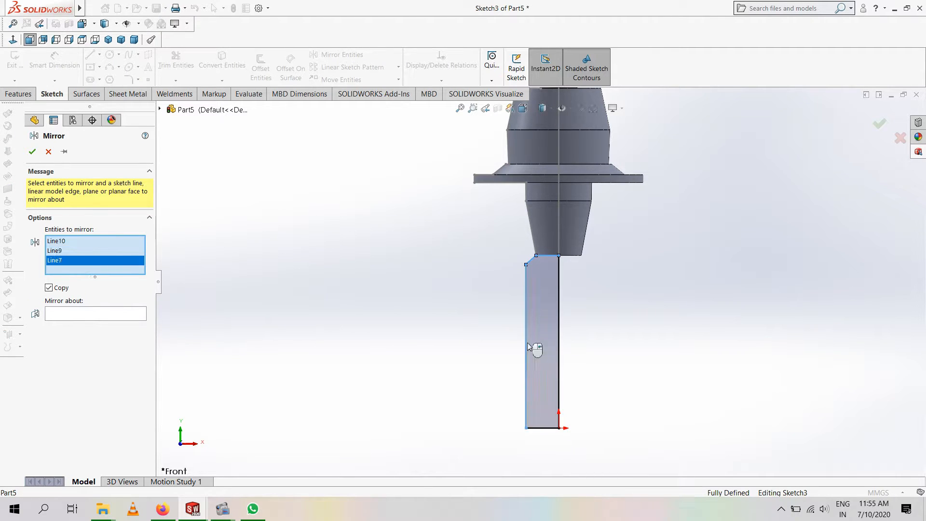
click(541, 428)
click(124, 328)
click(558, 329)
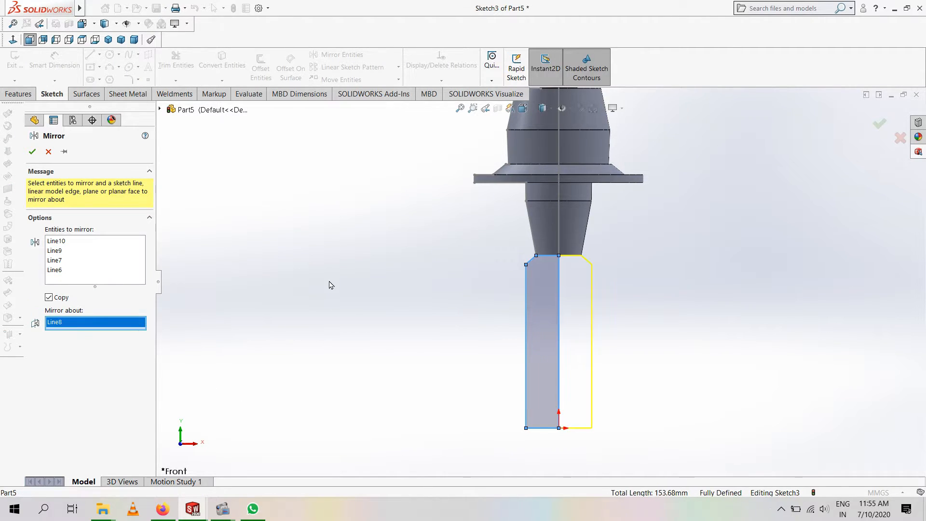
click(32, 152)
- In the back view, draw a vertical line down from the chamfer's outer end and set its length to 39.5 mm
click(175, 63)
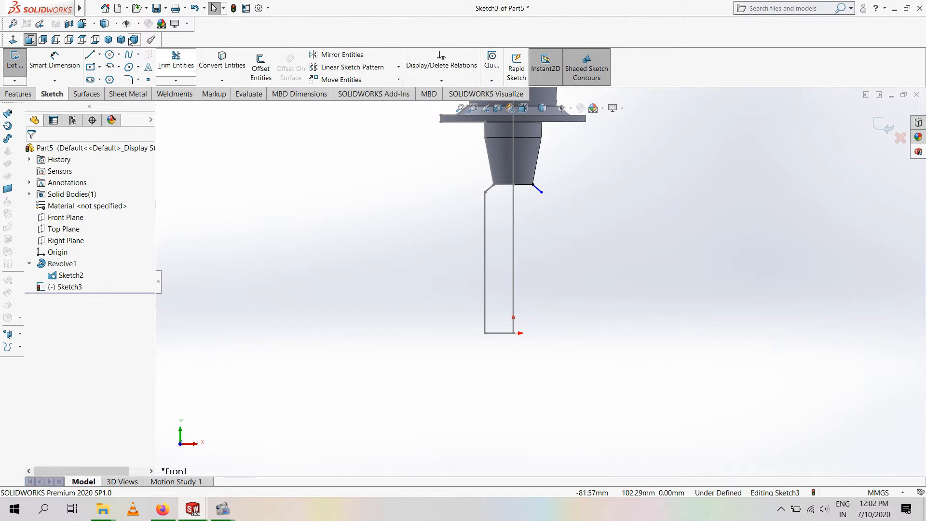
key(l)
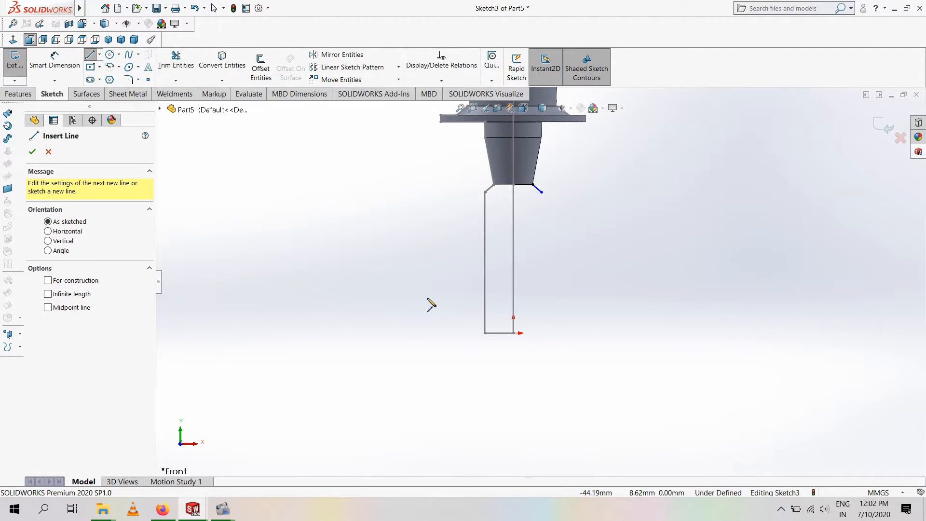
click(180, 445)
click(485, 192)
click(485, 249)
click(55, 63)
click(485, 237)
click(429, 242)
text(39.5)
key(Return)
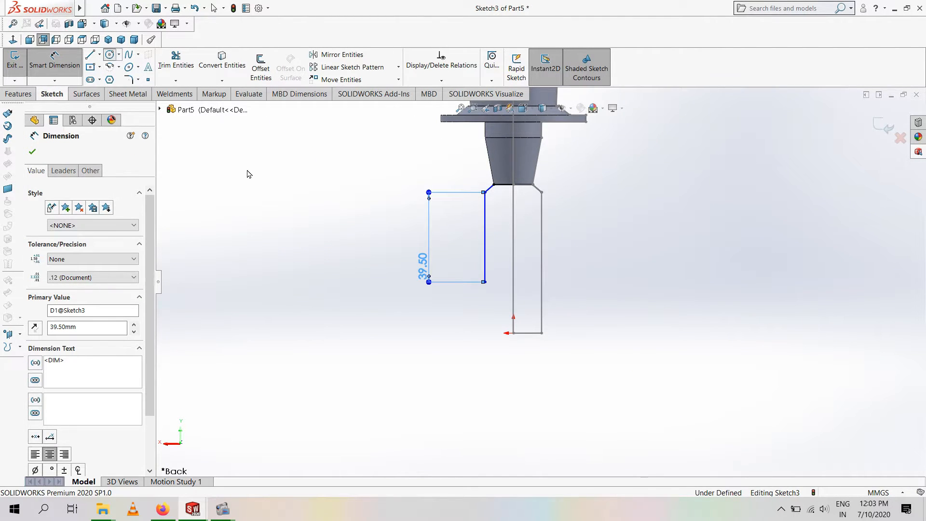
- Sketch a circle on the centre line near the vertical line's lower end and set its diameter to 12.5 mm
click(109, 54)
click(513, 287)
click(527, 308)
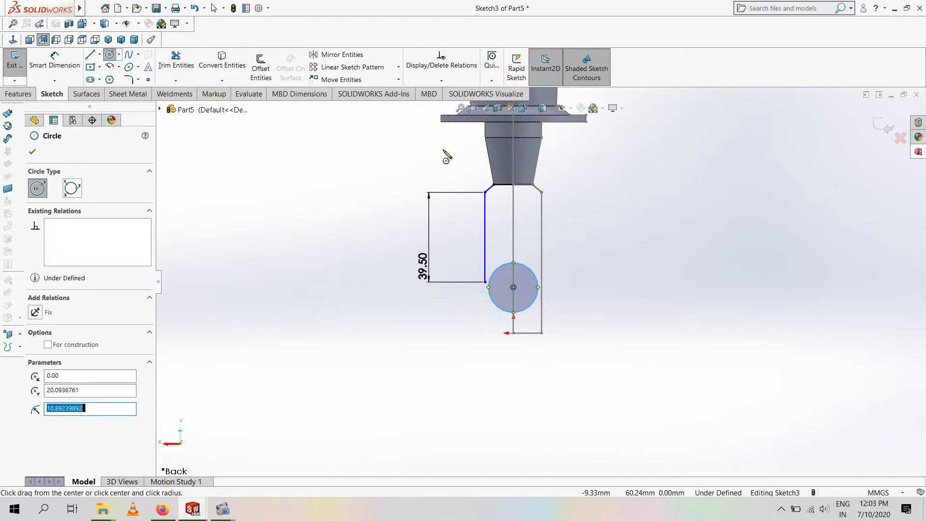
click(55, 62)
click(534, 302)
click(578, 322)
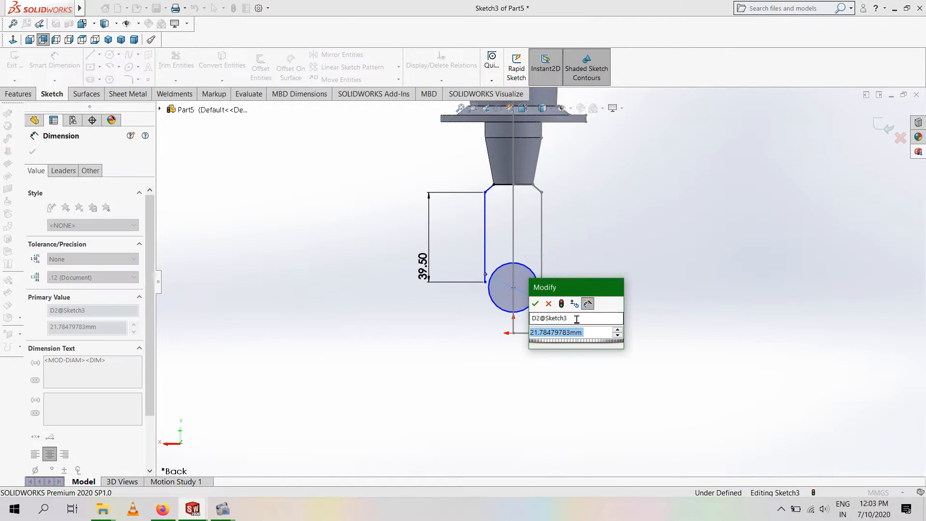
text(12.5)
key(Return)
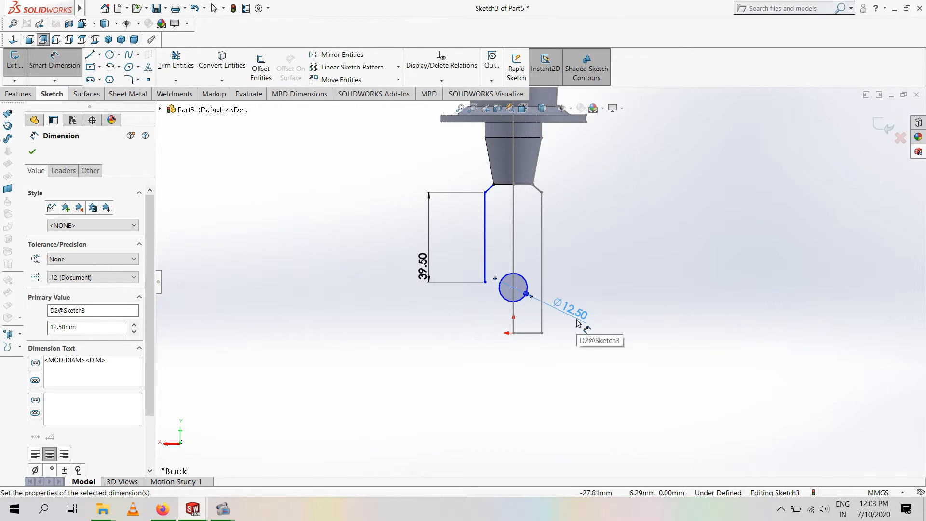
- Remove the circle and its diameter dimension from the sketch
key(Escape)
key(ctrl+z)
click(495, 302)
key(Delete)
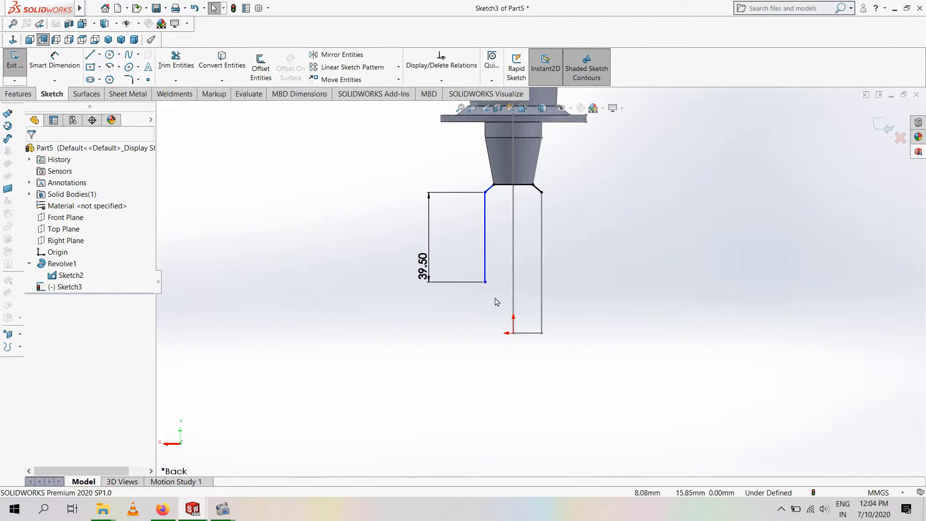
- Draw a 12.5 mm radius quarter arc from the vertical line's lower end to the centre line, centred on that line
click(110, 67)
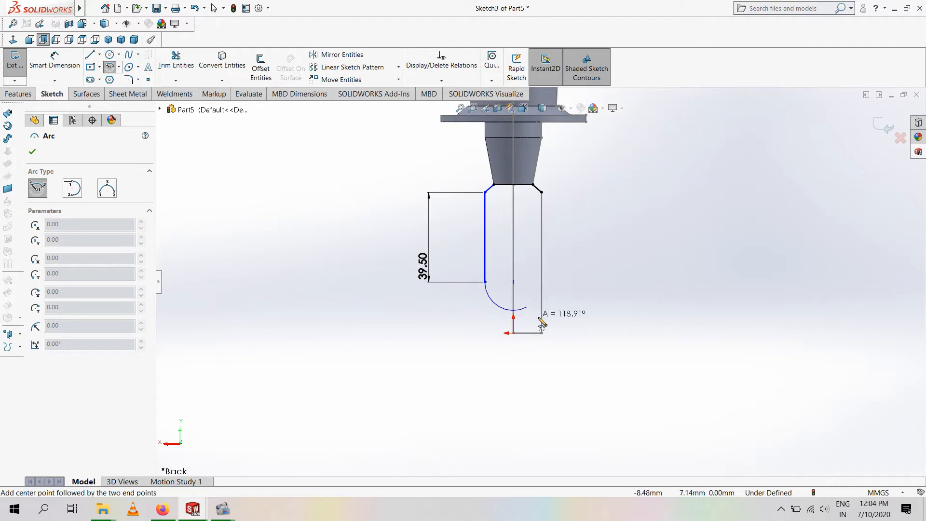
click(513, 311)
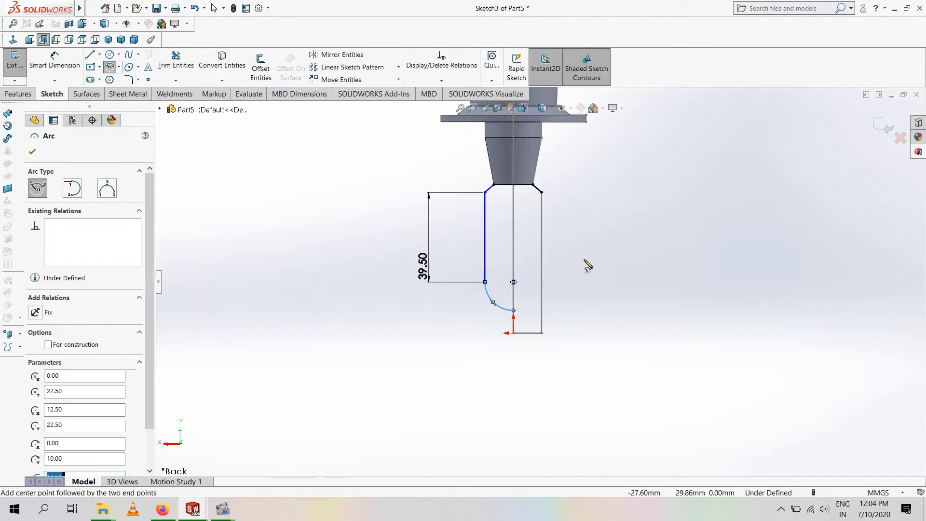
right_click(593, 261)
click(604, 269)
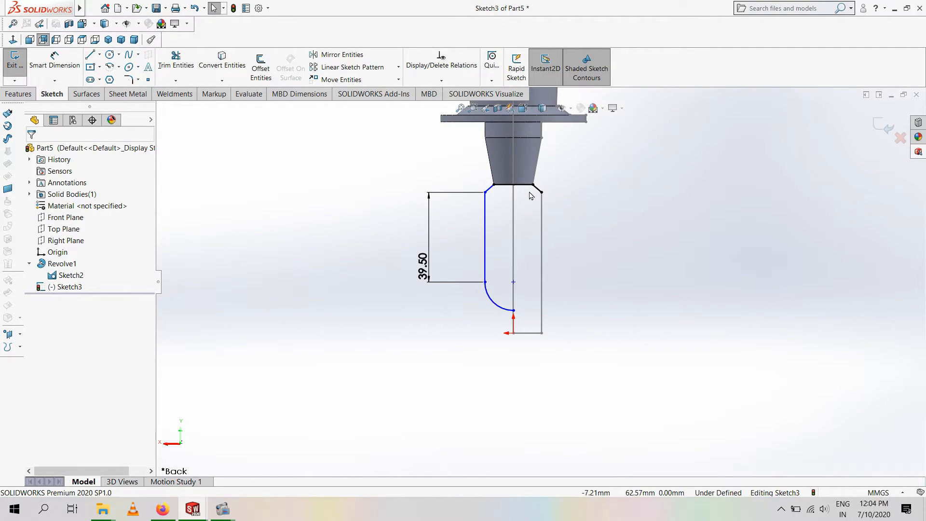
- Mirror the vertical line and the quarter arc about the Right Plane
scroll(530, 192, up, 3)
scroll(524, 133, down, 3)
click(340, 55)
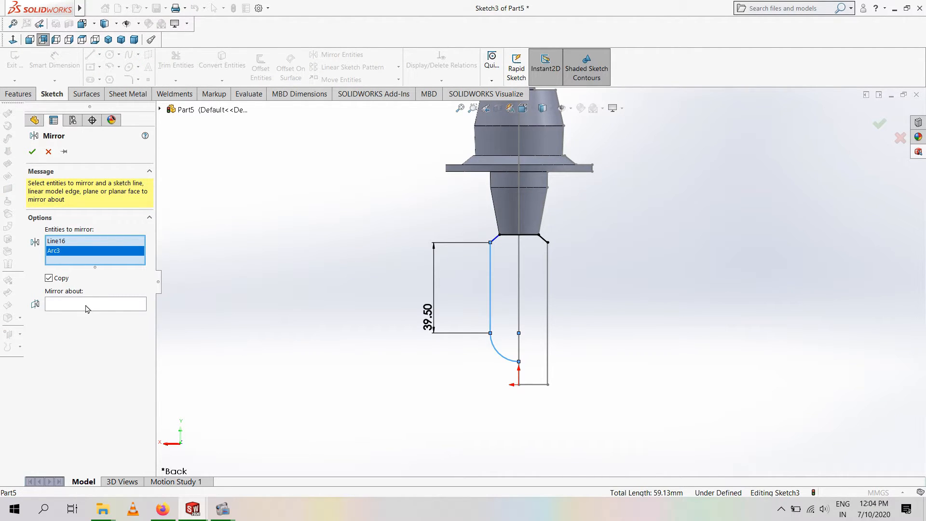
click(88, 309)
click(160, 110)
click(206, 202)
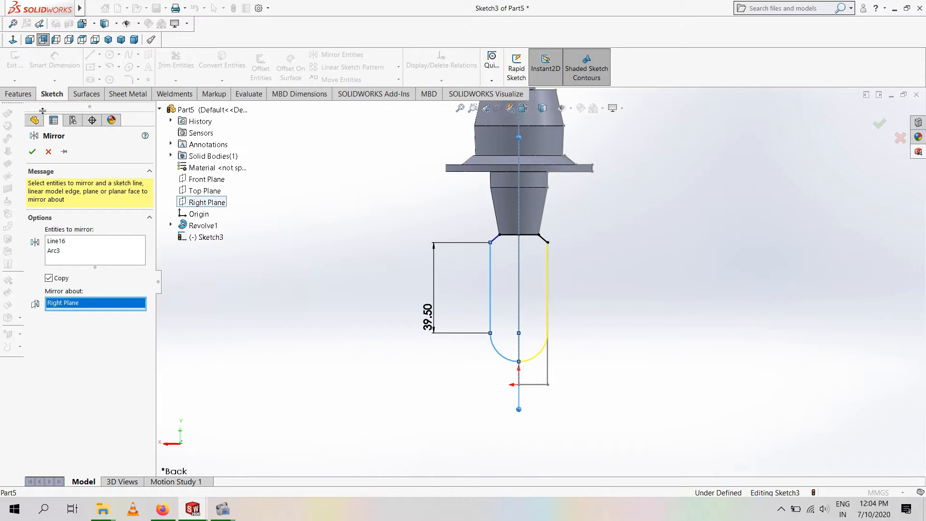
click(32, 152)
- Sketch a circle at the centre of the rounded end and set its diameter to 10 mm
click(109, 59)
click(519, 333)
click(533, 339)
double_click(301, 409)
text(10)
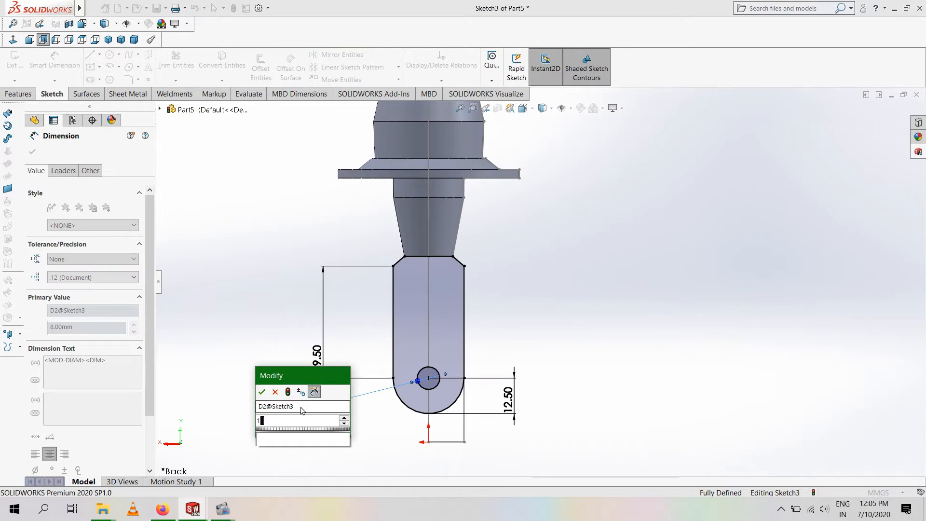
key(Return)
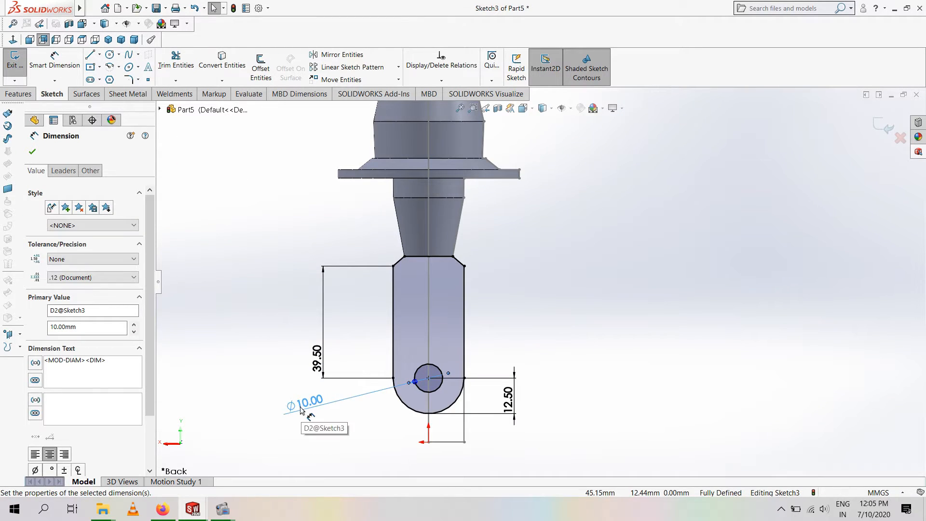
right_click(578, 348)
click(521, 306)
scroll(526, 292, up, 4)
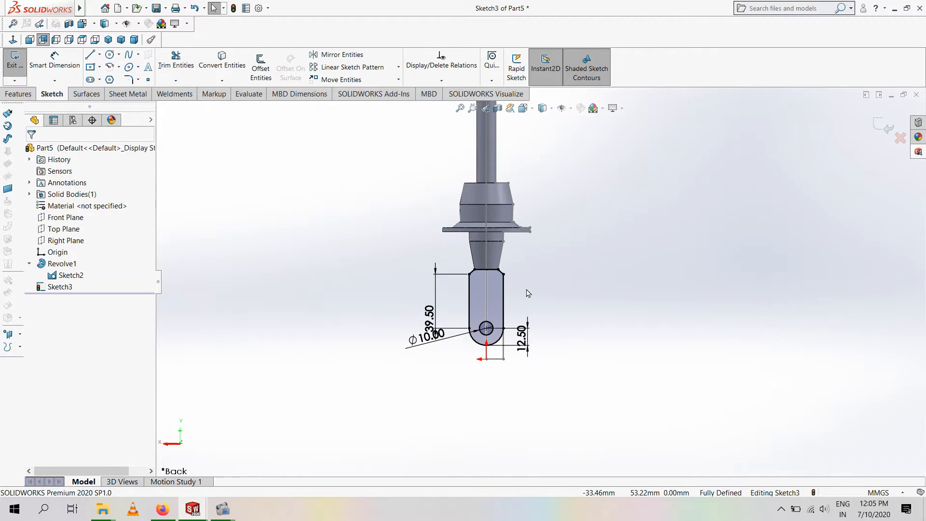
- Extrude the rounded lug profile 47 mm with the Mid Plane end condition and merged result
click(18, 94)
click(19, 67)
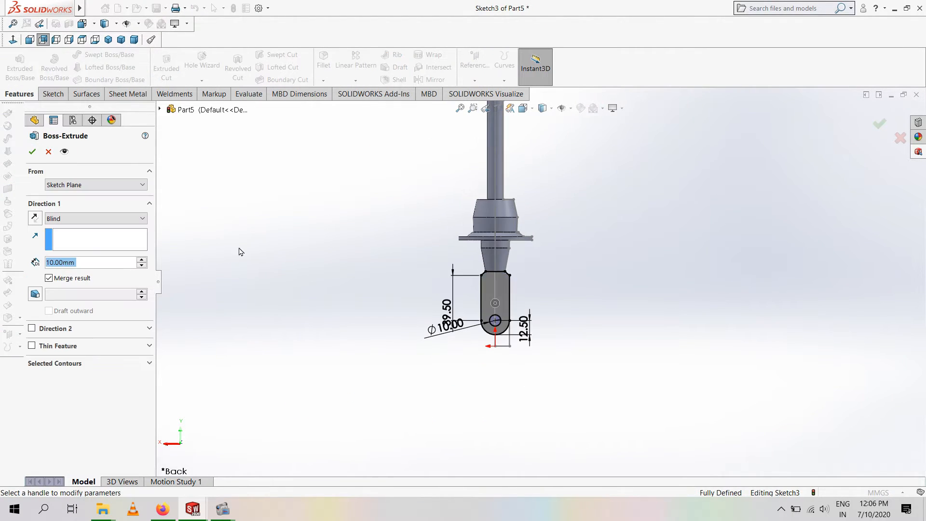
click(95, 219)
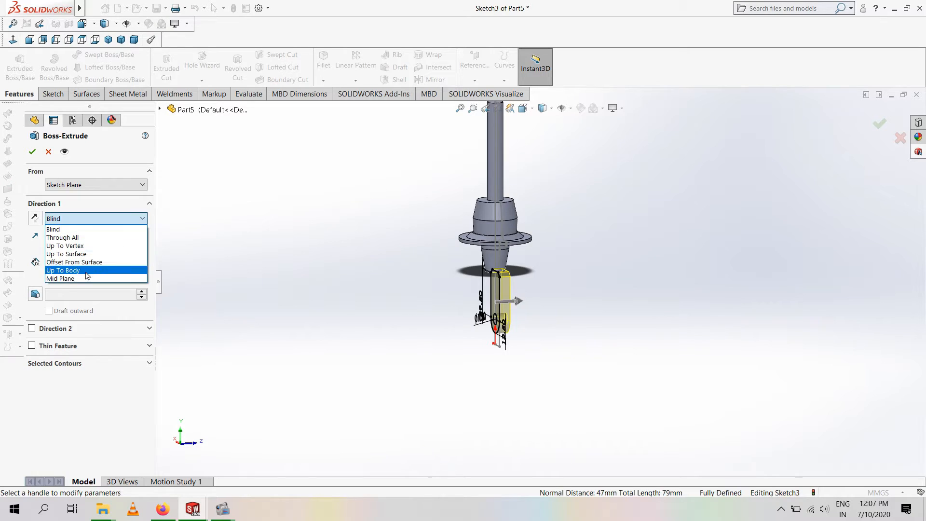
click(67, 276)
text(47)
key(Return)
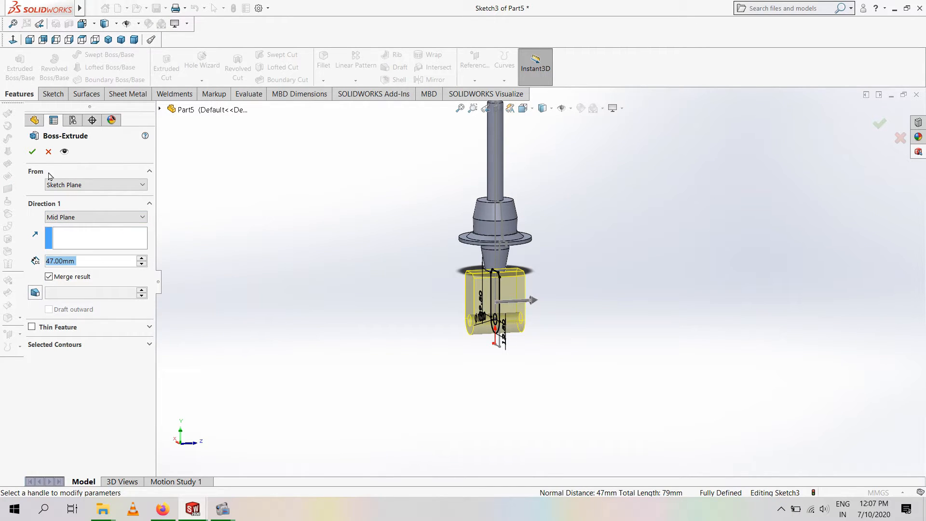
click(32, 152)
- Orient the view normal to the extruded block's flat side face and start a new sketch on it
right_click(485, 272)
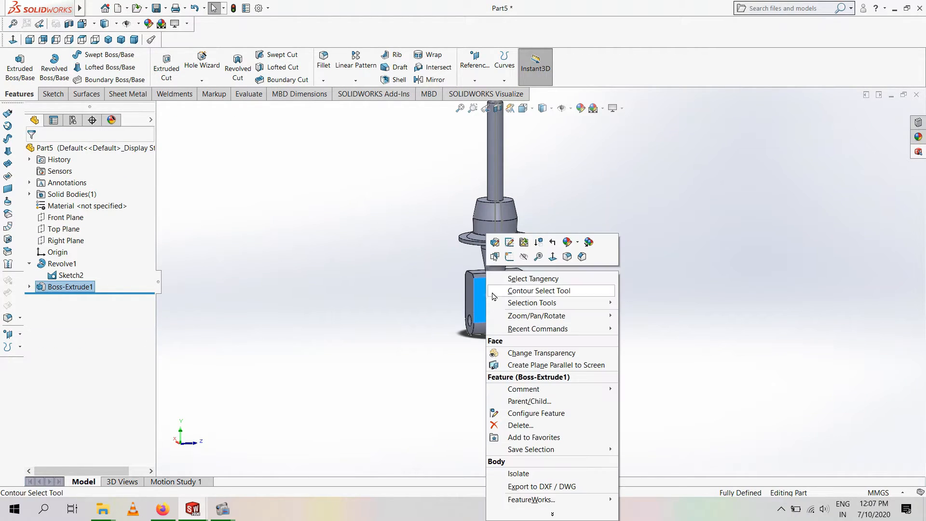
click(552, 256)
right_click(524, 387)
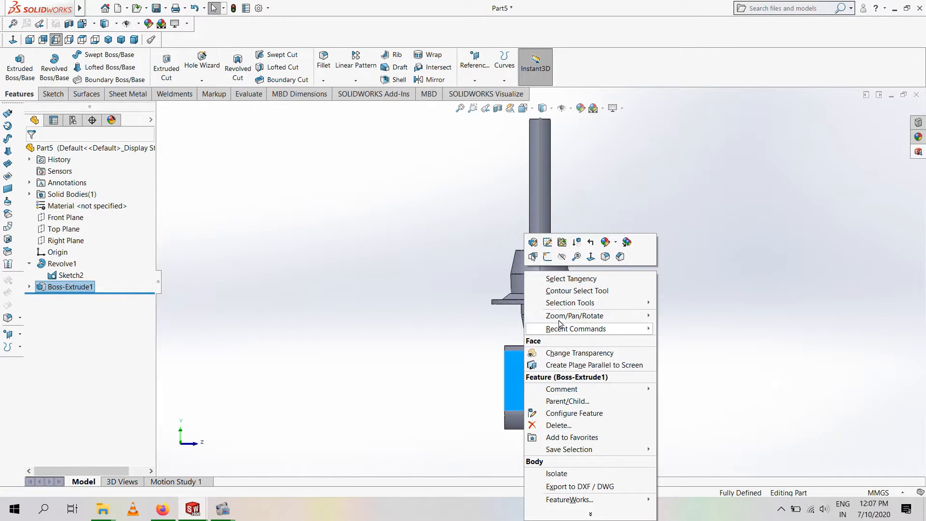
click(547, 258)
key(d)
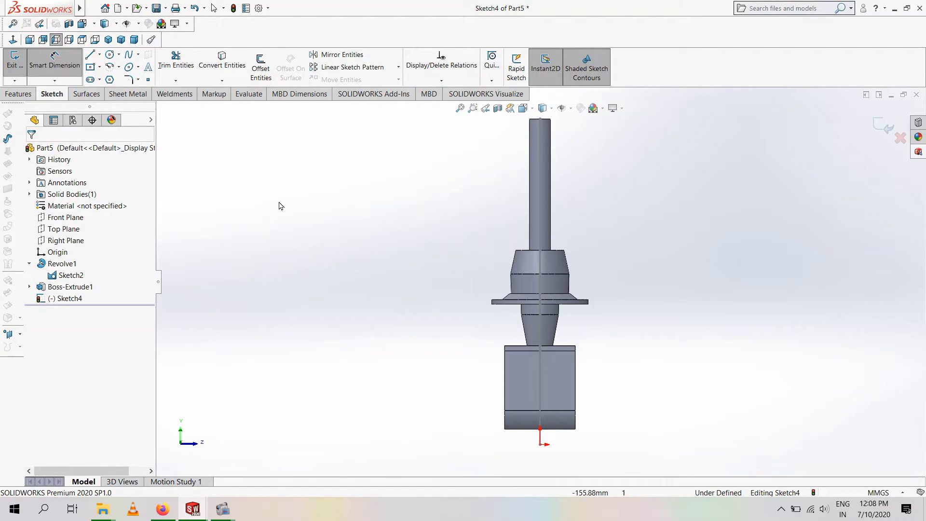
key(Escape)
right_click(519, 382)
click(439, 378)
click(440, 379)
click(90, 68)
click(504, 350)
click(576, 411)
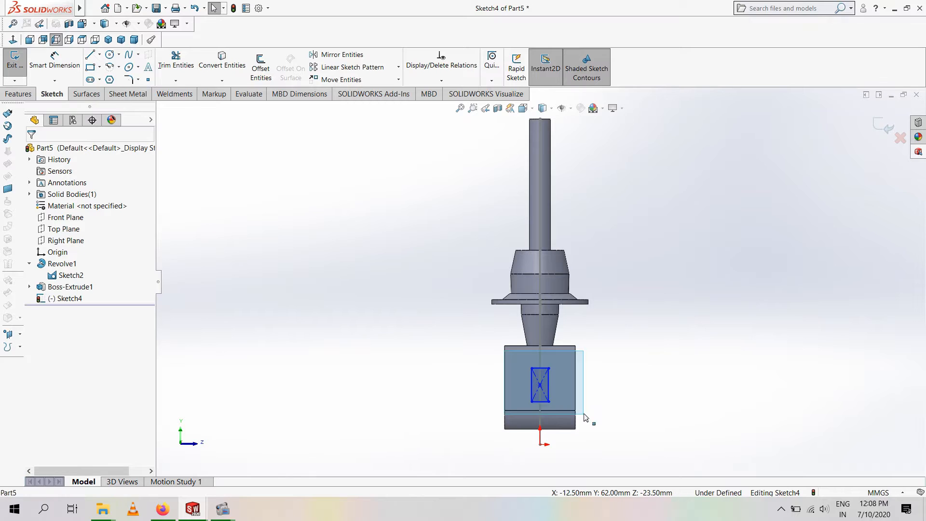
- Sketch a corner rectangle from inside the block's side face down to its bottom edge and set its width to 37 mm
click(91, 67)
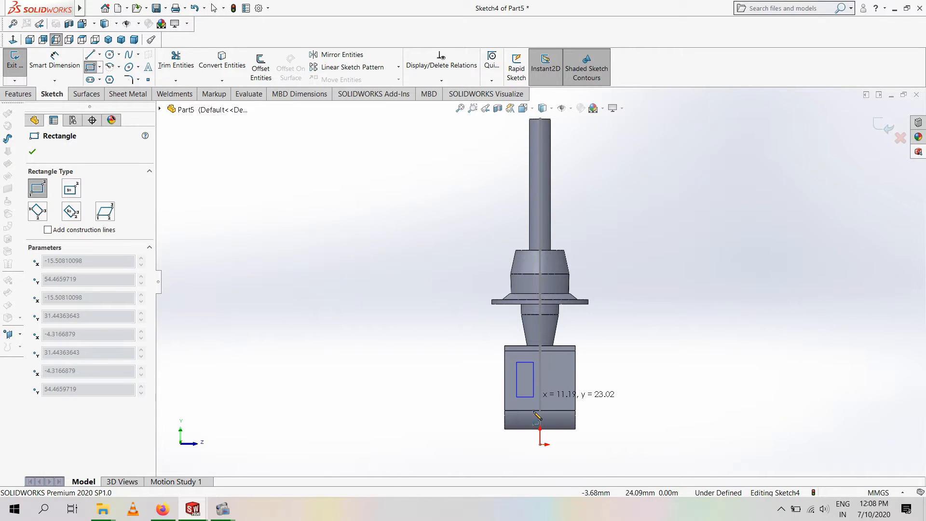
click(564, 428)
key(Escape)
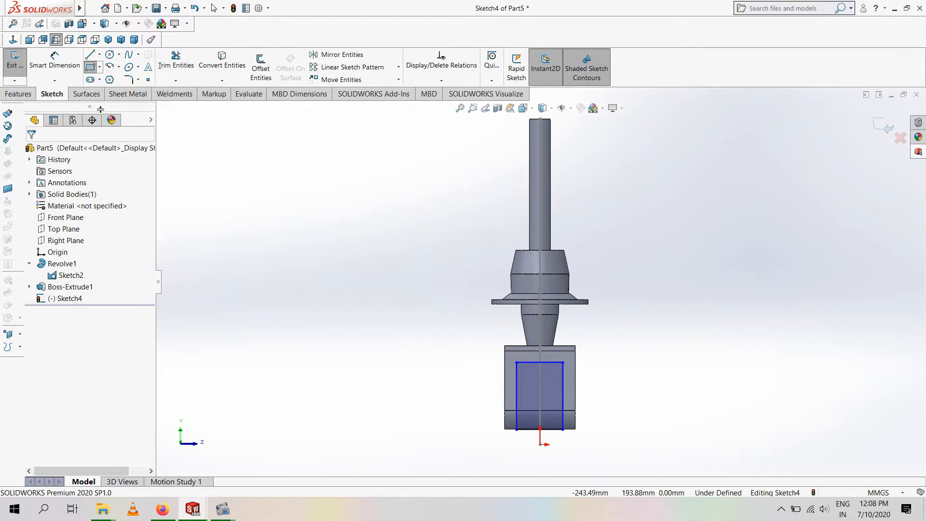
click(516, 394)
click(562, 401)
click(548, 467)
text(37)
key(Return)
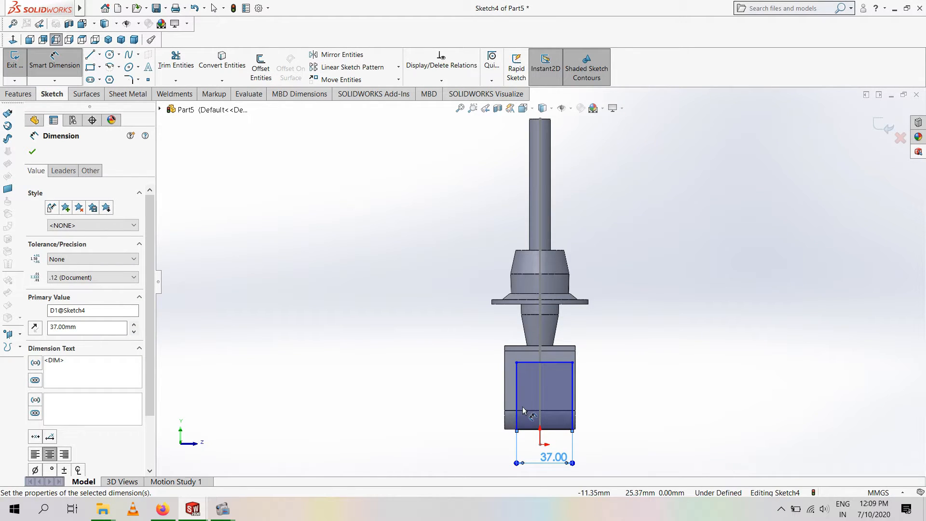
key(Escape)
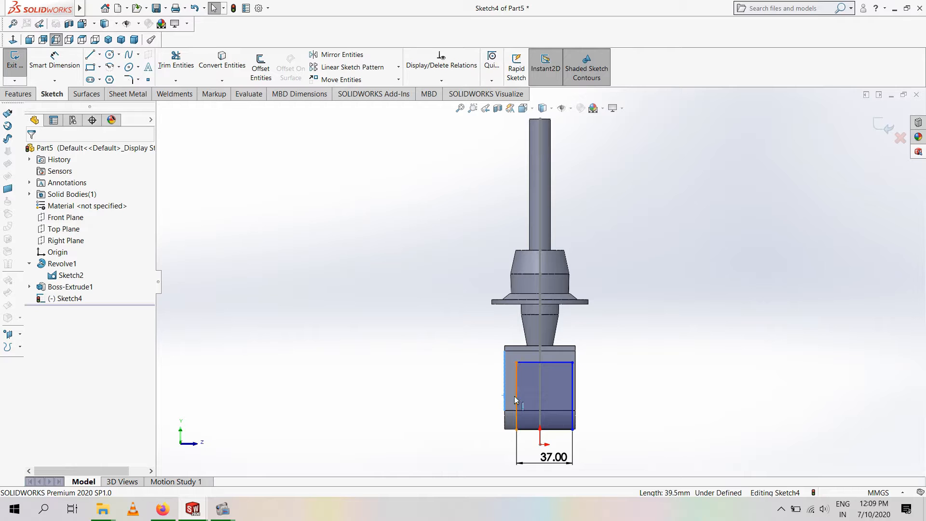
- Set the distance between the block's left edge and the rectangle's left side to 5 mm
click(62, 69)
click(513, 393)
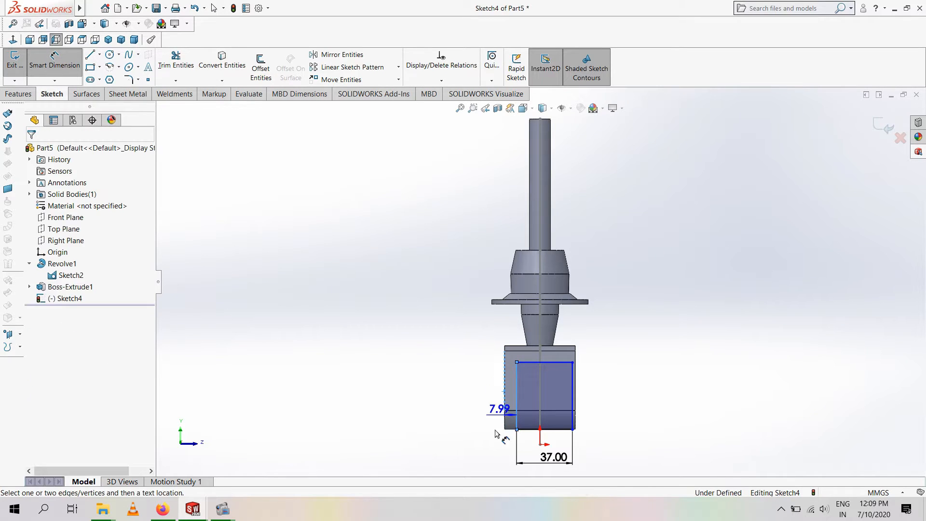
click(492, 452)
text(5)
key(Return)
click(568, 389)
click(575, 395)
key(Escape)
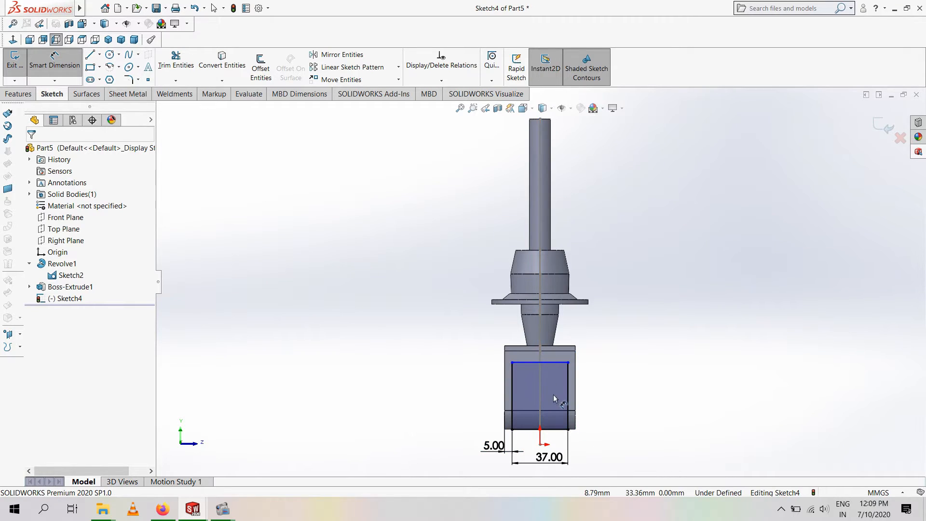
- Fillet the rectangle's two upper corners with a 5 mm radius
scroll(556, 418, down, 1)
click(129, 80)
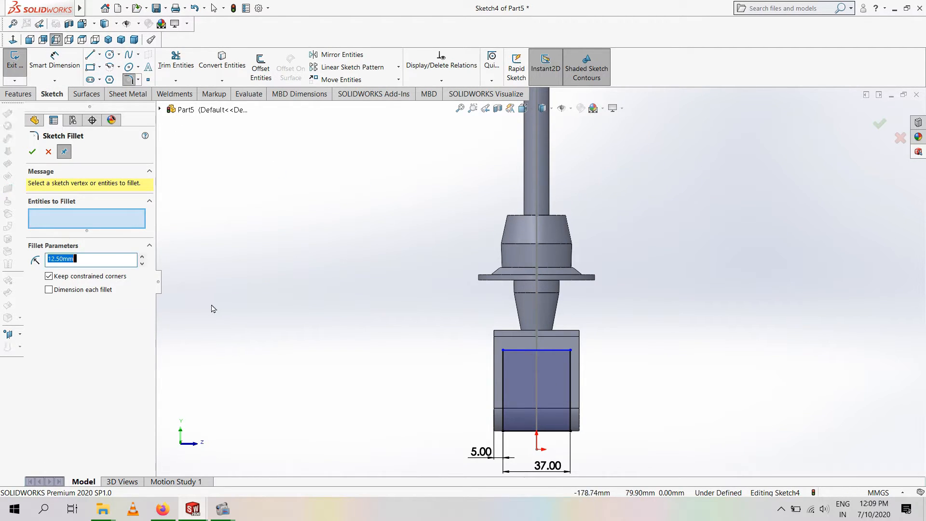
click(503, 365)
click(513, 350)
click(560, 350)
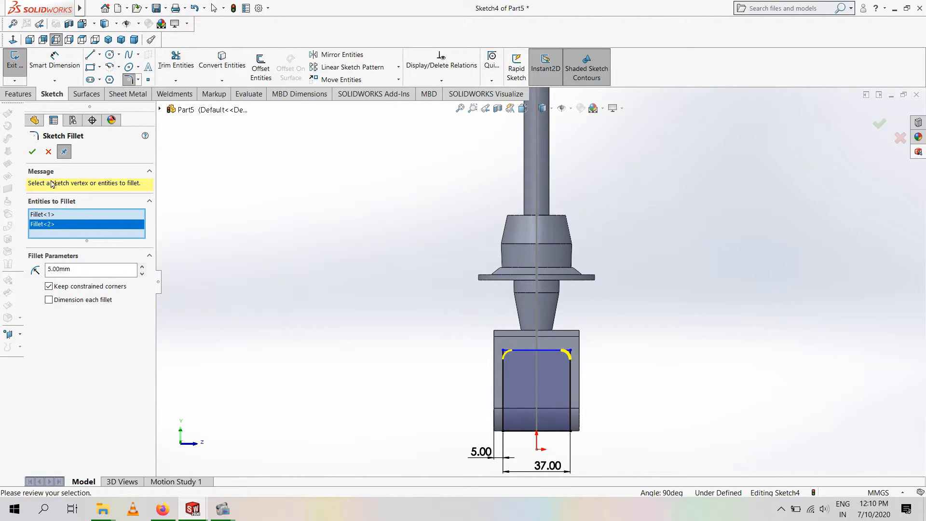
click(32, 151)
key(Escape)
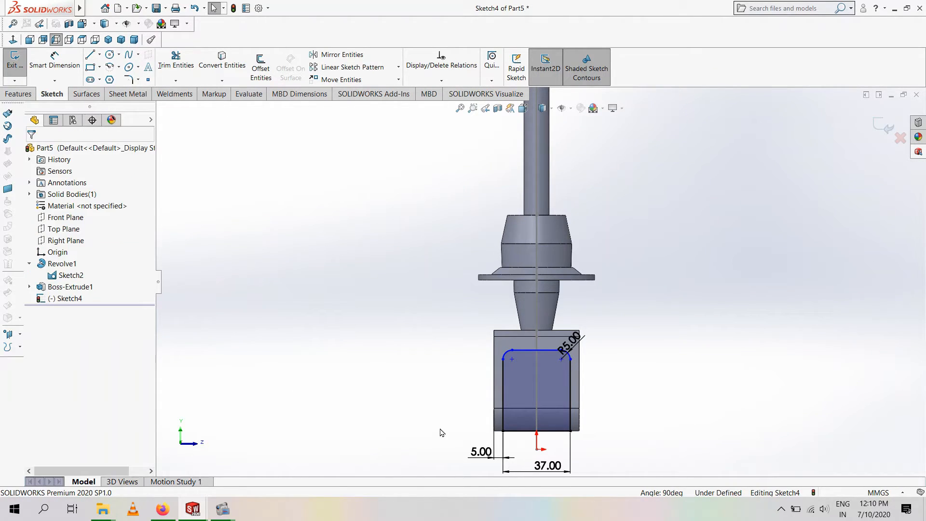
- Delete the rectangle's bottom line on the block's lower edge
click(528, 432)
right_click(103, 220)
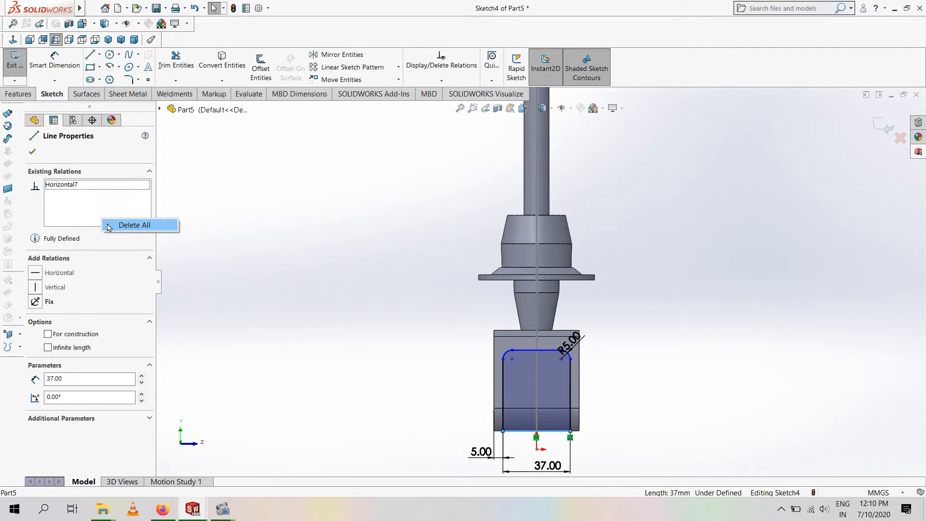
click(523, 432)
click(526, 447)
click(525, 432)
click(526, 445)
right_click(525, 432)
click(543, 473)
- Draw a horizontal line just below the block, spanning between the two vertical sides of the open profile
key(l)
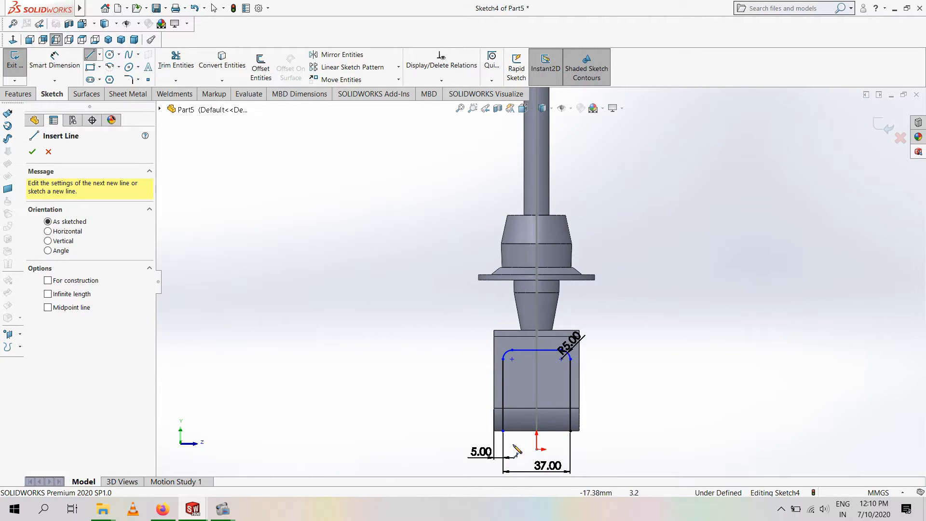
click(503, 442)
click(570, 443)
- Extend the profile's two vertical sides down to the horizontal line below the block
click(195, 77)
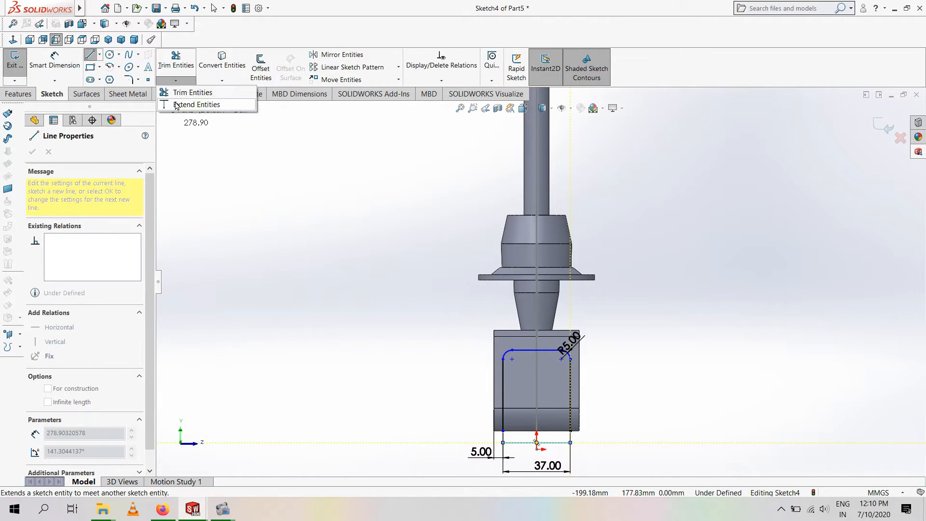
click(193, 91)
click(501, 427)
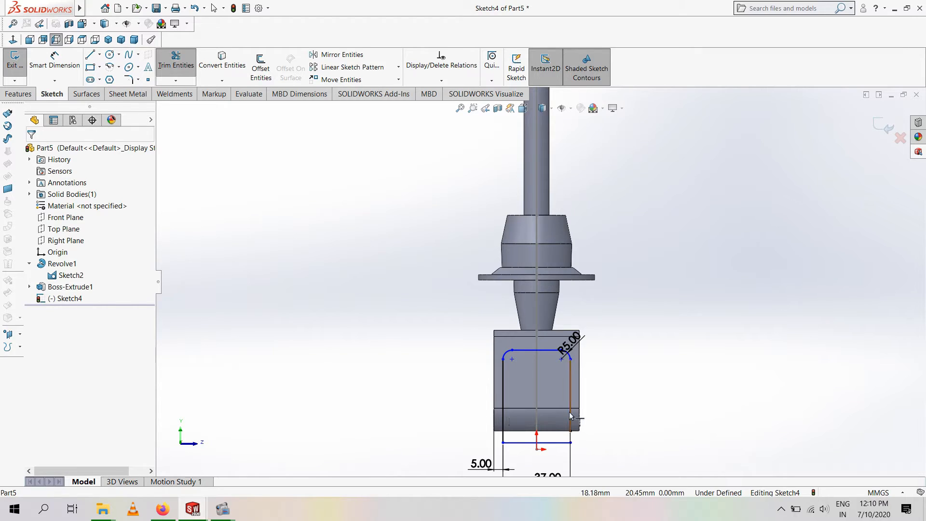
click(572, 424)
- Extrude-cut the closed profile through all in both directions to hollow the block into a fork
click(22, 94)
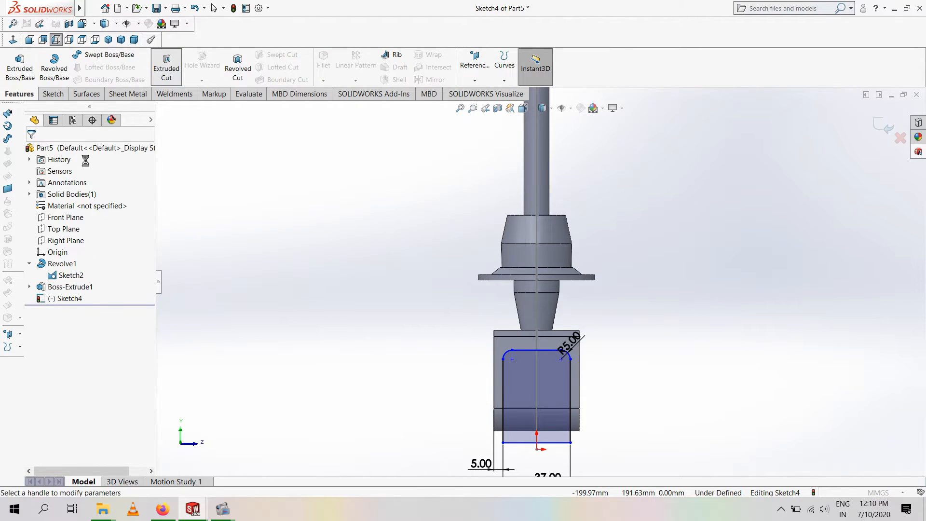
click(167, 65)
click(63, 222)
click(63, 245)
click(33, 152)
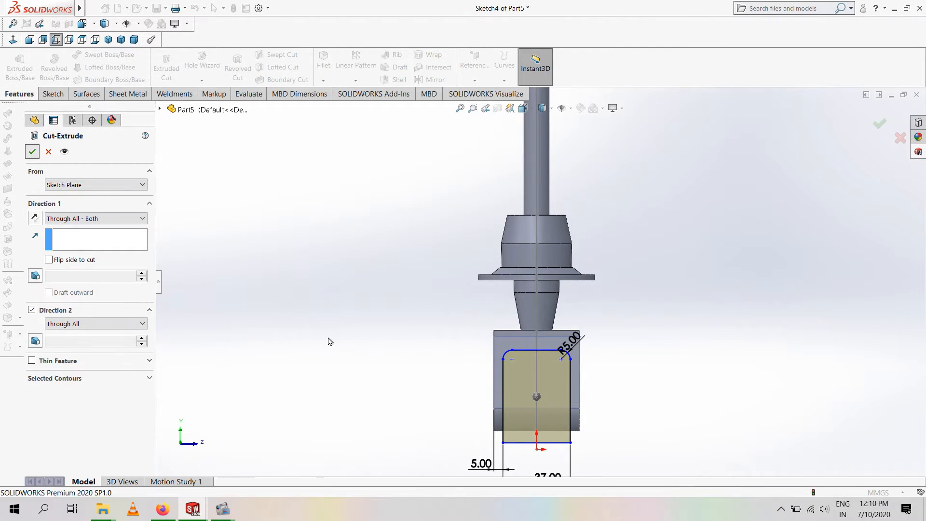
scroll(373, 375, up, 3)
middle_drag(372, 374, 400, 381)
click(403, 384)
scroll(476, 350, down, 4)
- Fillet the six upper outer edges of the fork, three on each side arm, with a 5 mm radius
middle_drag(552, 342, 477, 344)
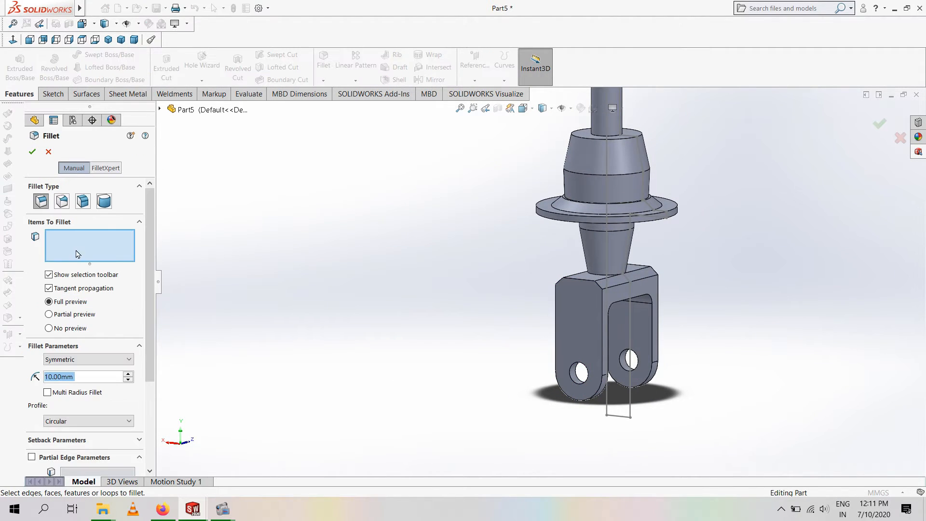
scroll(491, 326, down, 3)
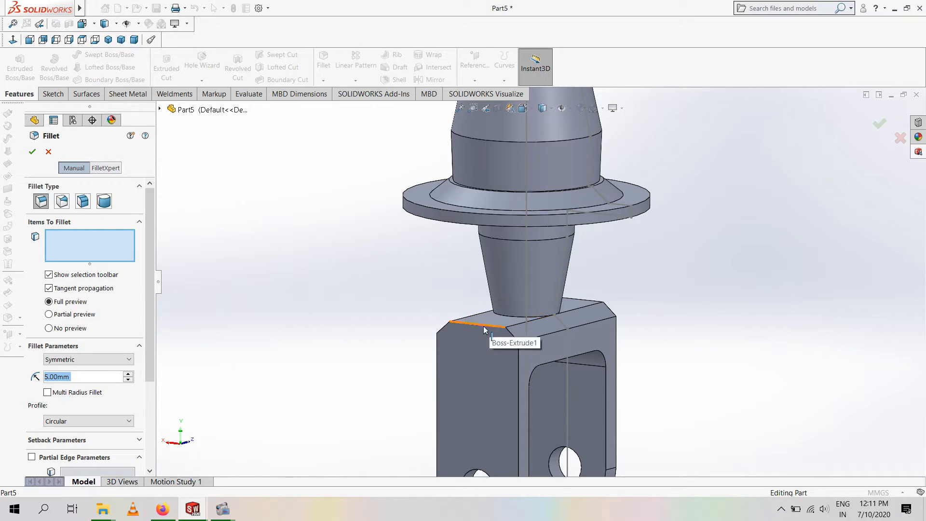
click(513, 339)
click(454, 340)
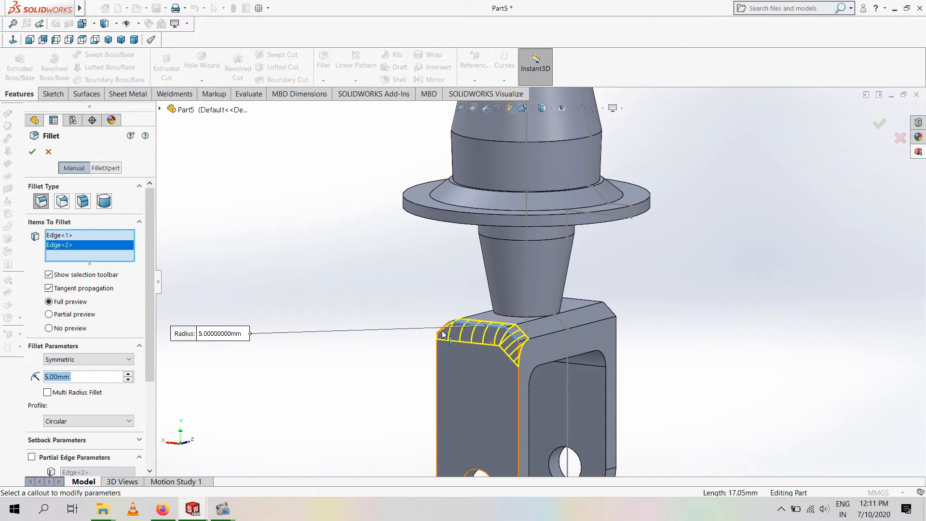
click(442, 333)
scroll(499, 346, up, 2)
middle_drag(502, 347, 440, 331)
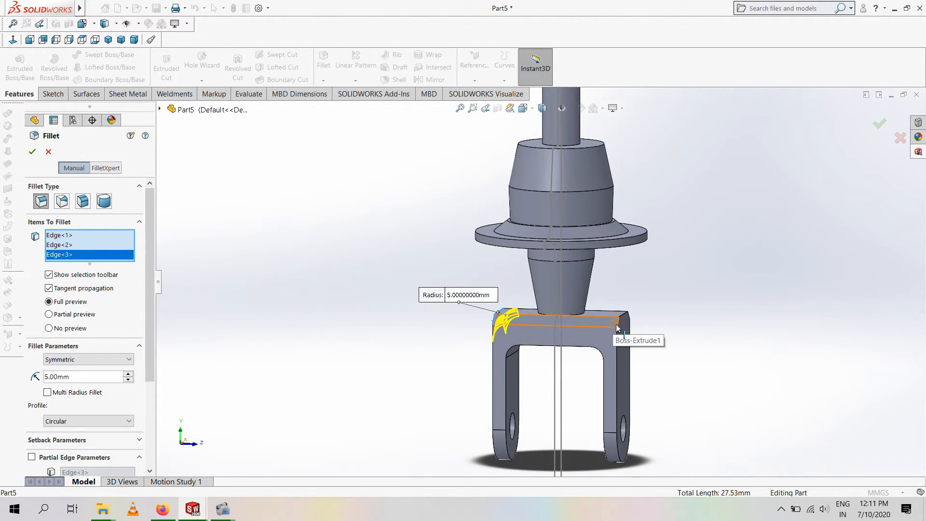
click(618, 322)
click(623, 315)
middle_drag(623, 318, 557, 337)
middle_drag(643, 328, 617, 329)
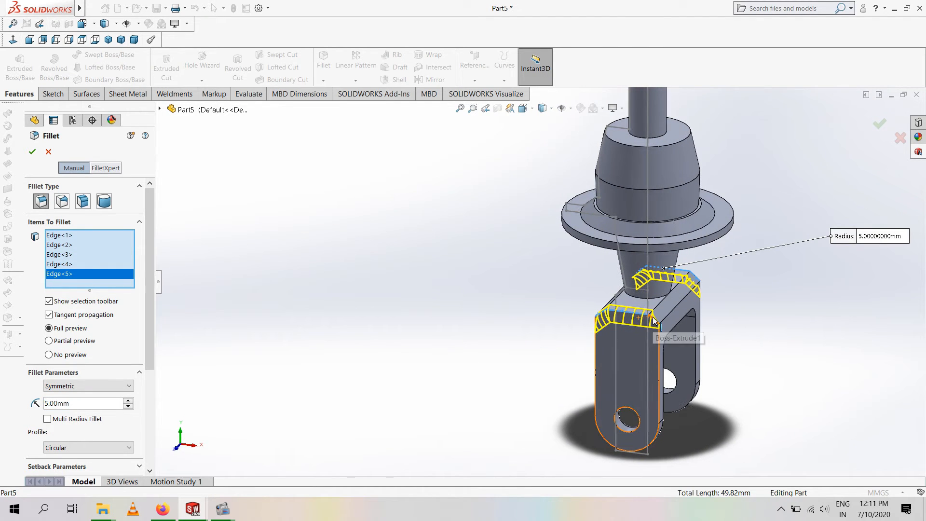
click(654, 320)
scroll(653, 337, down, 3)
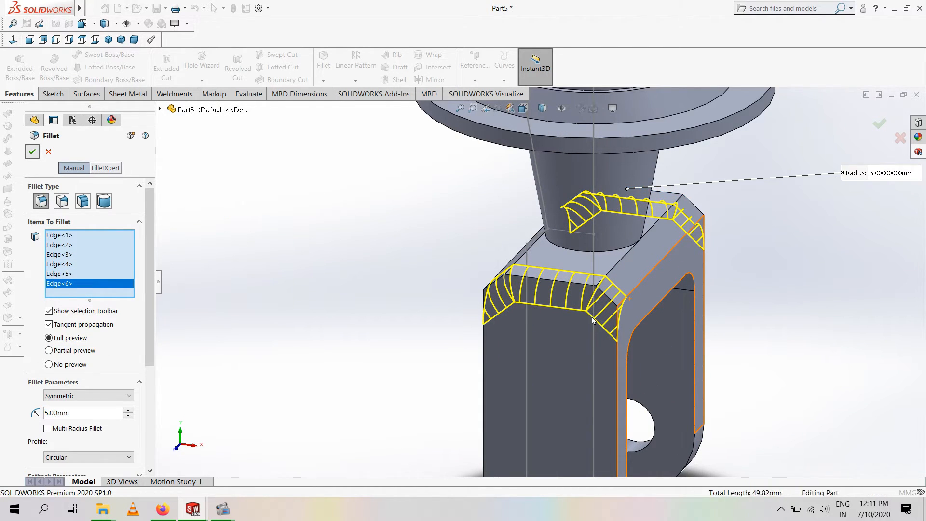
key(Return)
scroll(632, 321, up, 1)
middle_drag(636, 320, 563, 300)
scroll(528, 276, up, 4)
middle_drag(512, 273, 581, 263)
click(576, 241)
scroll(579, 252, up, 3)
scroll(630, 215, up, 2)
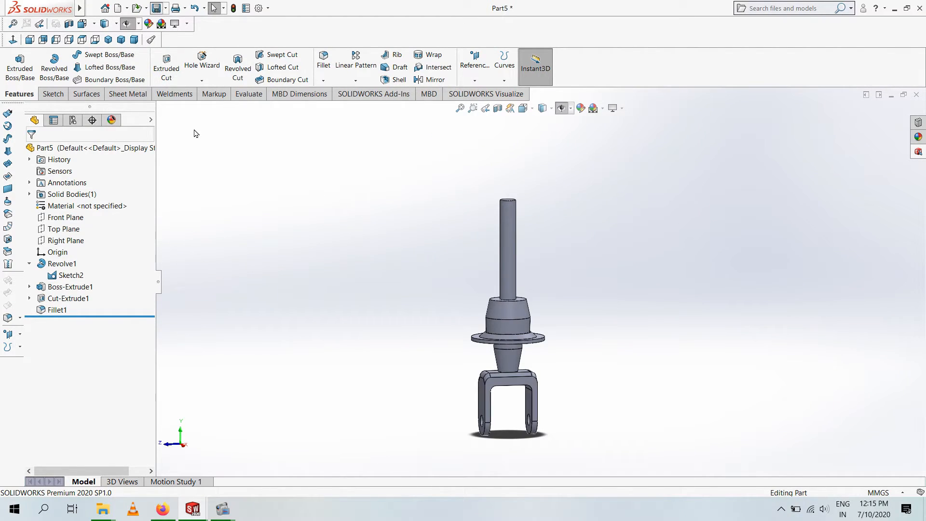
- Save the part under the file name lw in a subfolder of the suspension folder
key(ctrl+s)
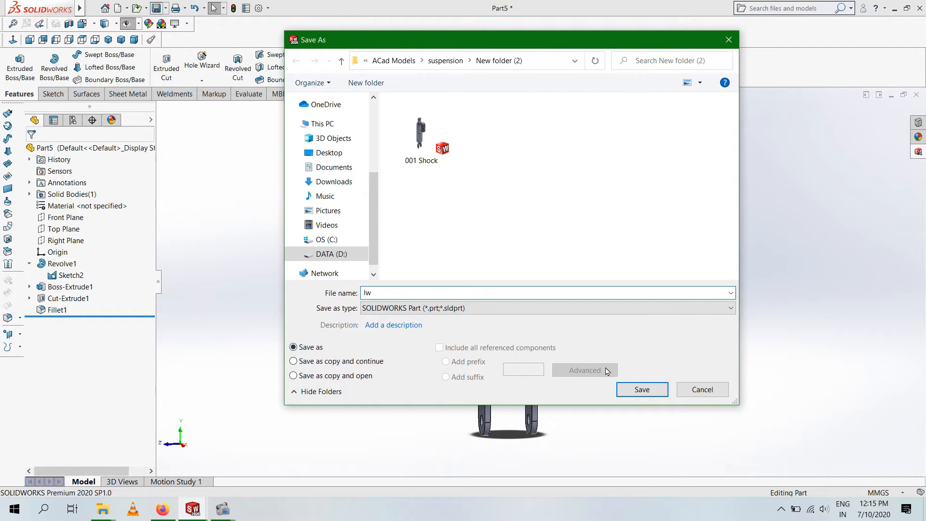
text(lw)
click(459, 60)
double_click(432, 147)
click(631, 388)
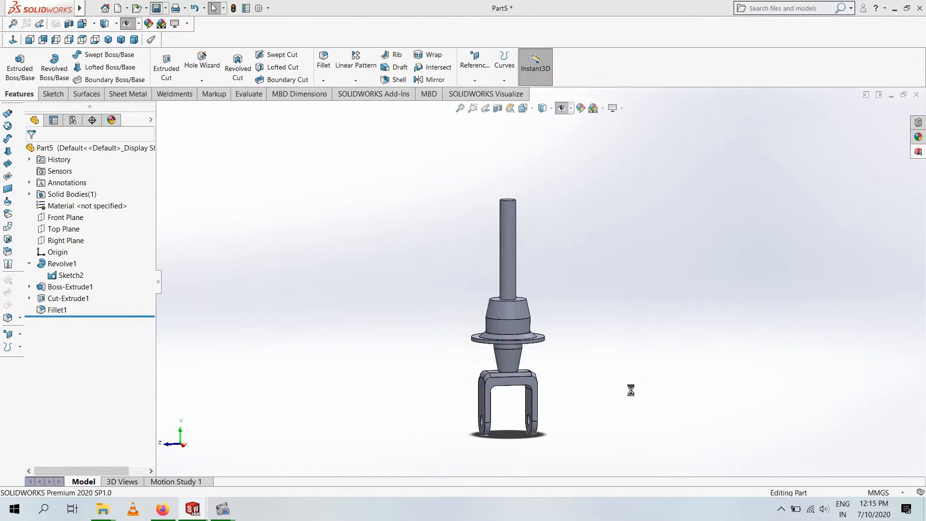
click(118, 8)
click(440, 377)
click(127, 8)
click(144, 46)
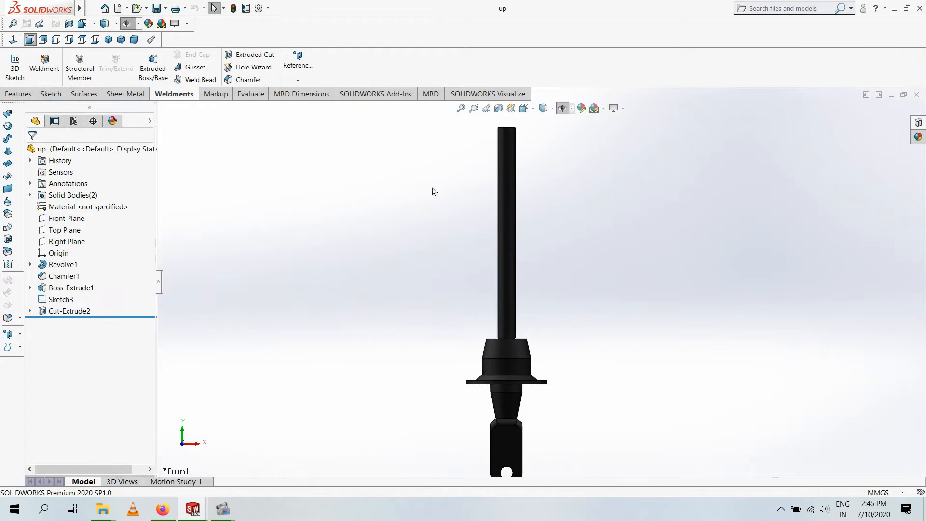
- Edit the Revolve1 sketch of the up part, delete the relation at the origin and move the profile's bottom line downward
click(72, 276)
click(68, 250)
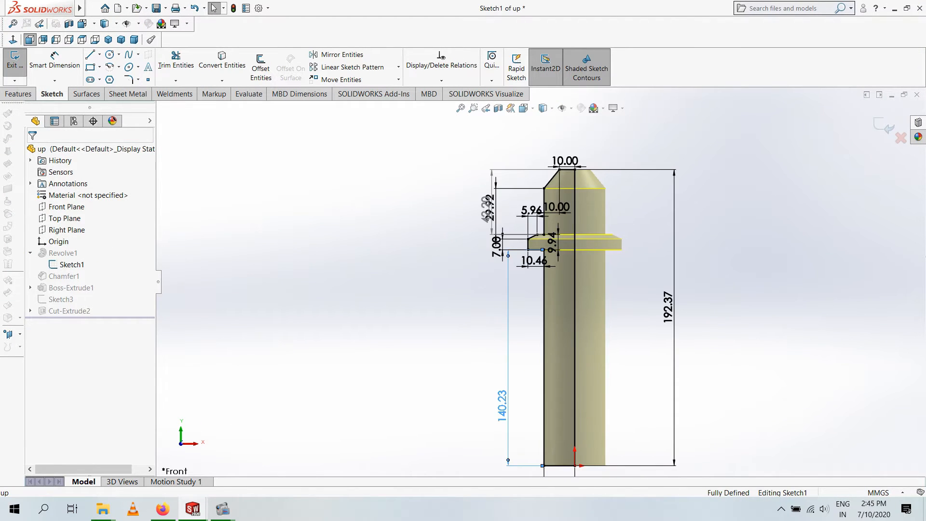
scroll(537, 241, up, 3)
click(567, 322)
scroll(567, 319, down, 3)
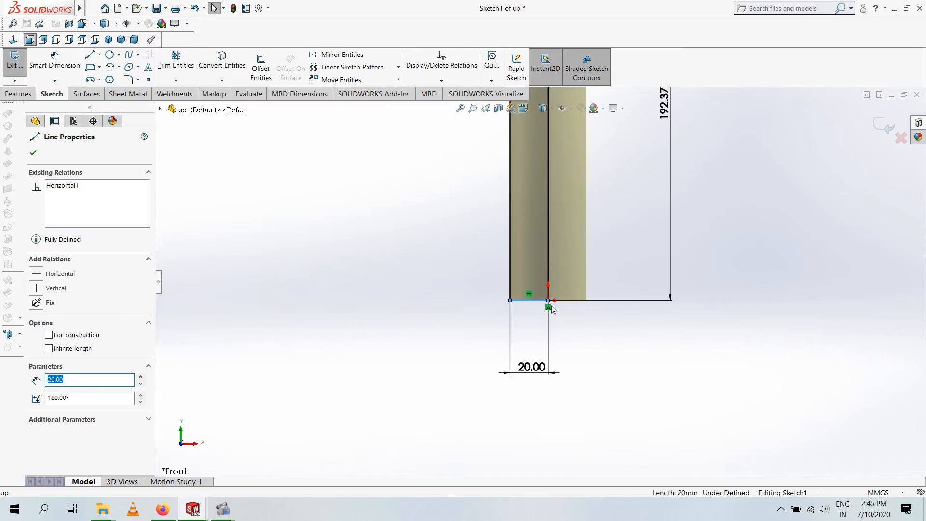
click(549, 309)
key(Delete)
drag(535, 300, 542, 383)
scroll(536, 361, up, 4)
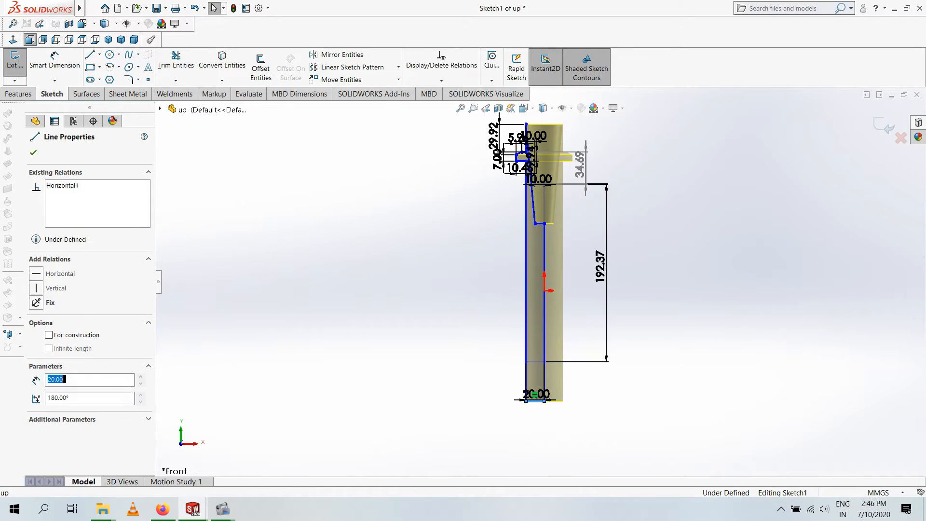
key(Escape)
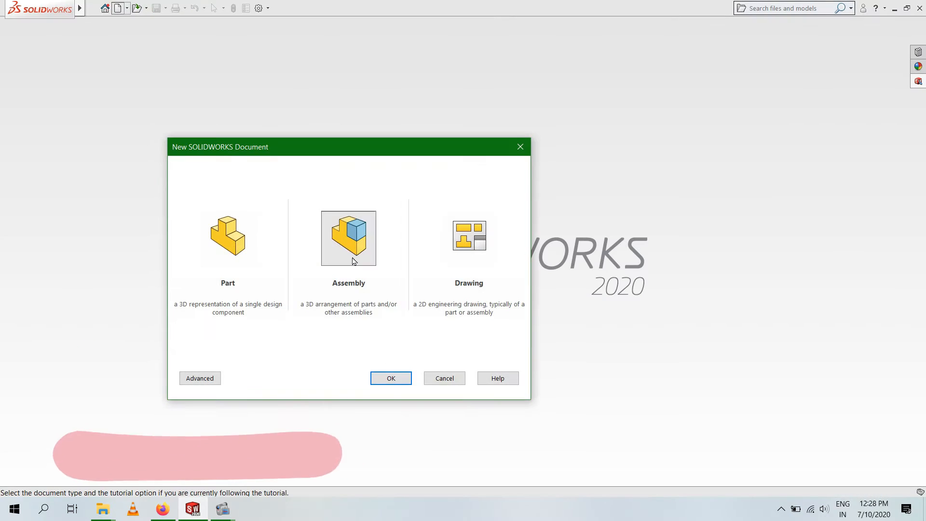
- Create a new assembly document and maximize its window
double_click(354, 261)
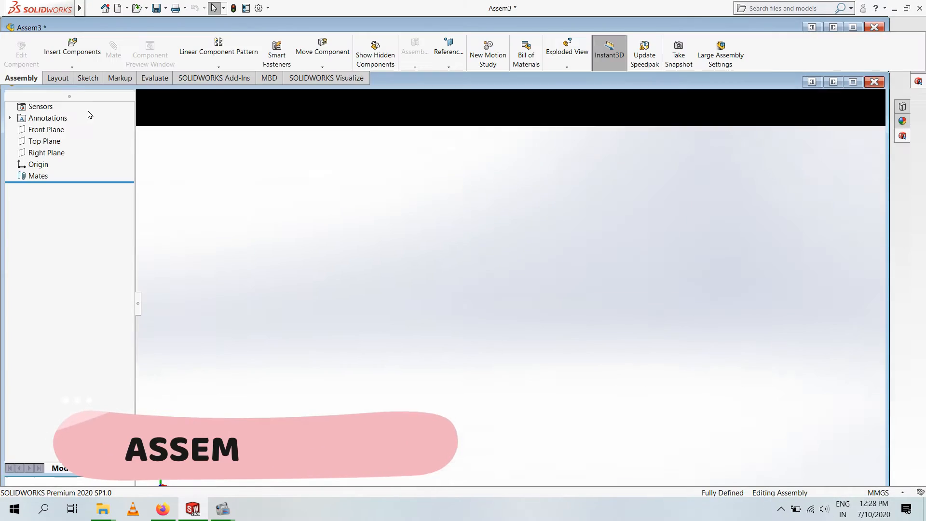
double_click(131, 101)
click(867, 96)
click(550, 78)
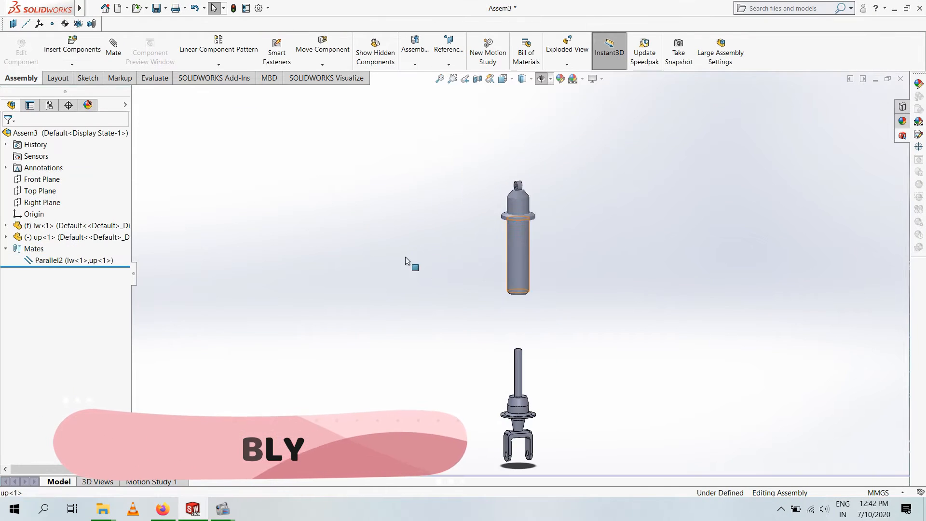
- Add a limit distance mate between faces of the lw and up parts, with a maximum of 175 mm and a minimum of 90 mm
drag(405, 261, 270, 232)
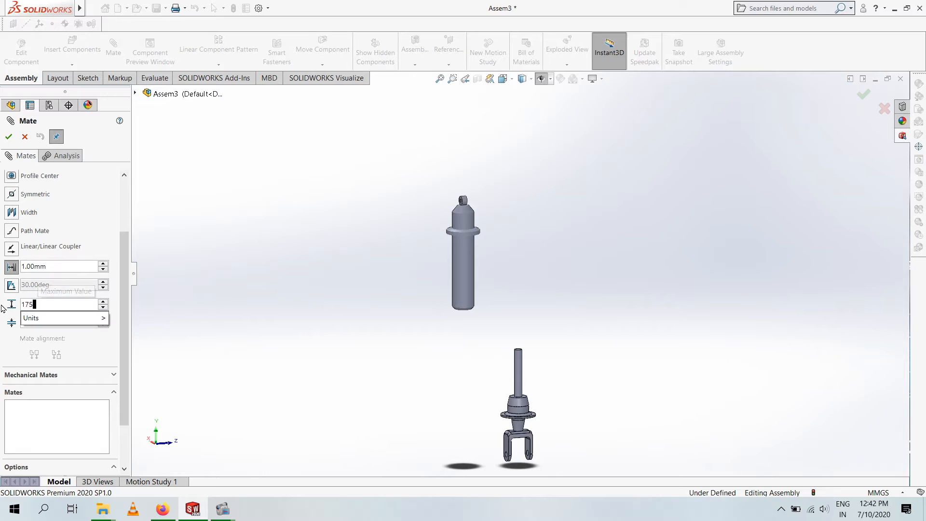
text(90)
key(Return)
scroll(484, 341, down, 7)
middle_drag(526, 313, 501, 226)
click(568, 320)
scroll(568, 320, up, 3)
click(409, 268)
click(8, 137)
- Mate the up part's cylindrical body concentric with the lw part's rod
middle_drag(303, 241, 324, 322)
scroll(12, 330, up, 5)
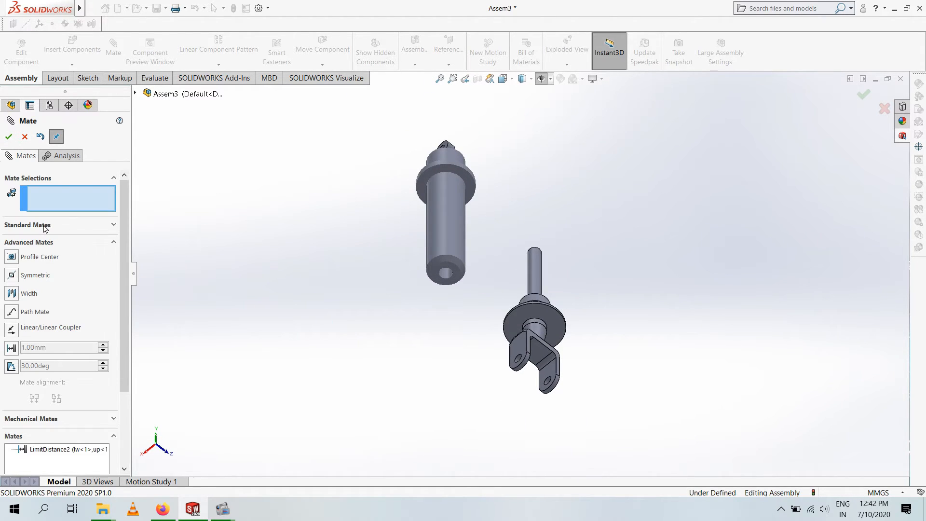
click(45, 226)
click(449, 236)
click(533, 276)
click(9, 137)
- Mate the fork's outer side face parallel to the flat face of the upper eye
click(519, 348)
middle_drag(572, 292, 542, 329)
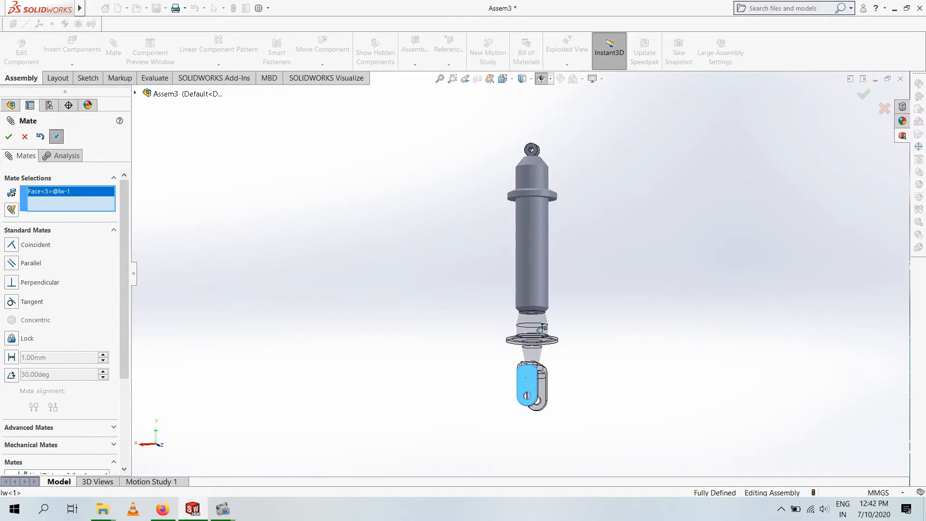
click(530, 152)
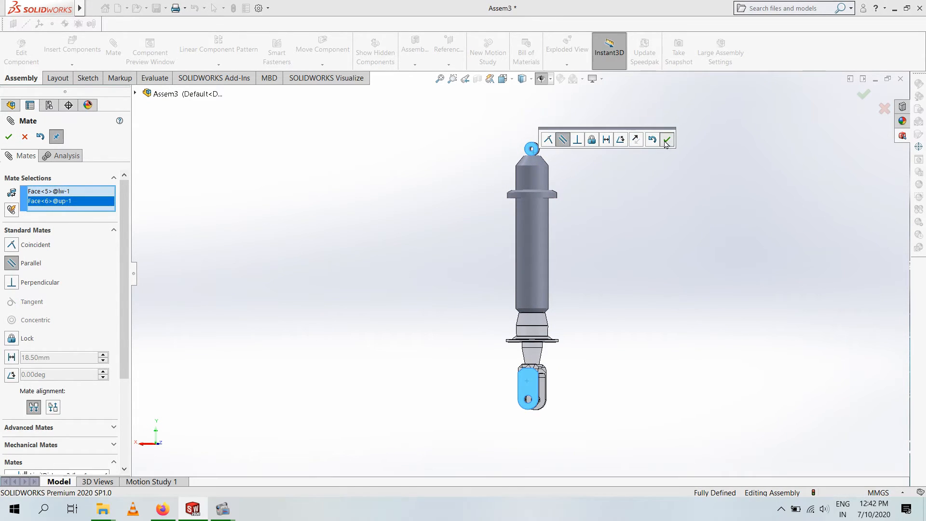
click(666, 142)
click(9, 137)
- Slide the upper cylinder up along the rod and save the assembly as sa
drag(537, 232, 535, 125)
scroll(531, 284, up, 3)
click(472, 201)
scroll(472, 202, down, 2)
click(155, 8)
click(442, 243)
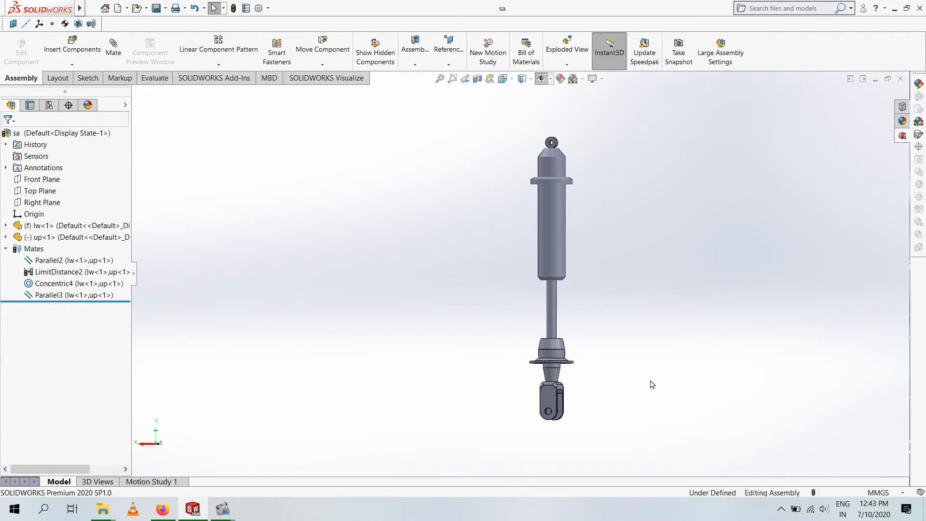
- Insert a new part into the assembly and place its sketch on the lw part's Front Plane
click(72, 64)
click(80, 89)
click(6, 226)
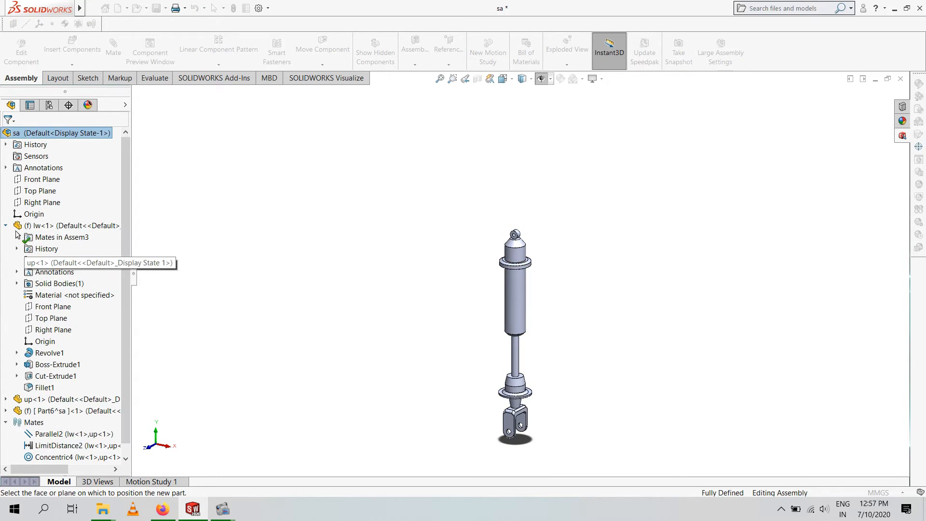
click(53, 309)
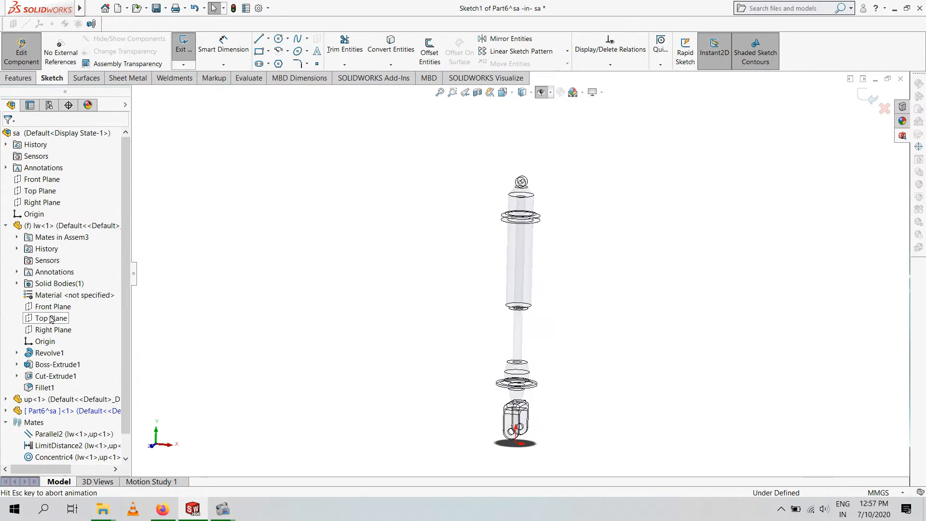
- Sketch a vertical line along the rod's axis from the lower flange up to the upper flange
scroll(550, 308, down, 5)
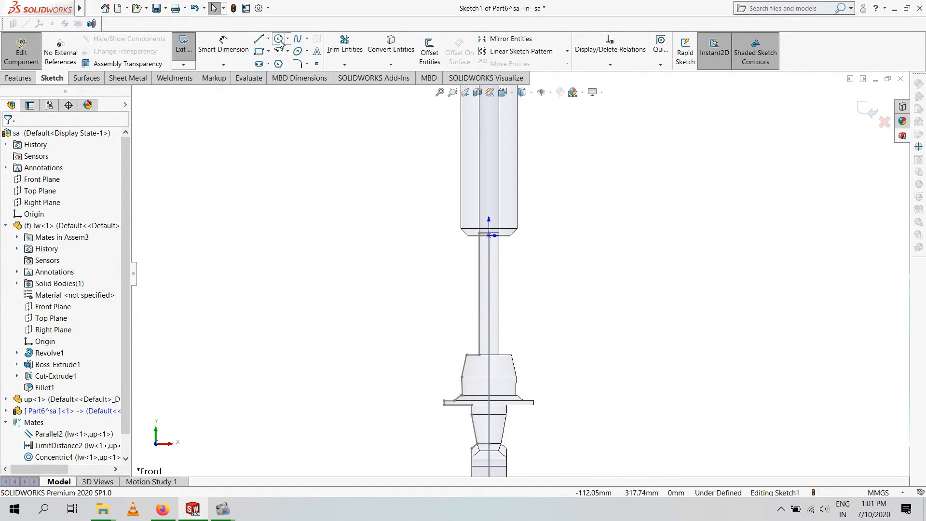
key(l)
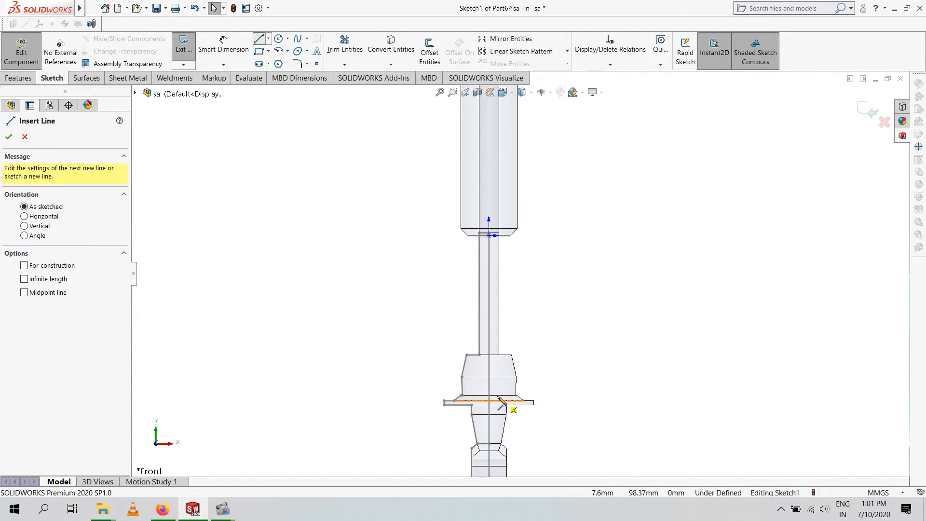
click(488, 395)
scroll(496, 237, up, 3)
scroll(508, 185, down, 2)
click(506, 156)
right_click(605, 197)
click(614, 205)
- Start a sketch on the lw part's Front Plane and draw a circle about 7 mm in diameter just above the lower flange
scroll(520, 272, up, 3)
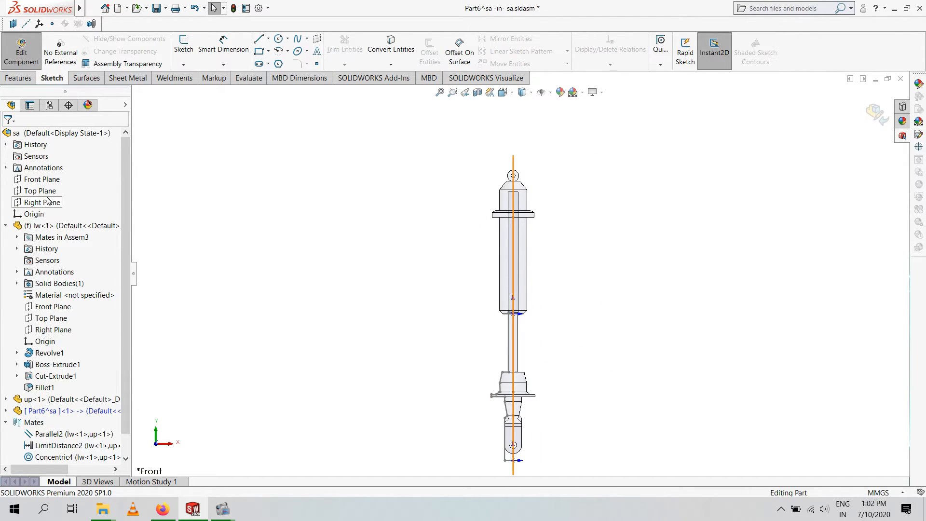
right_click(50, 309)
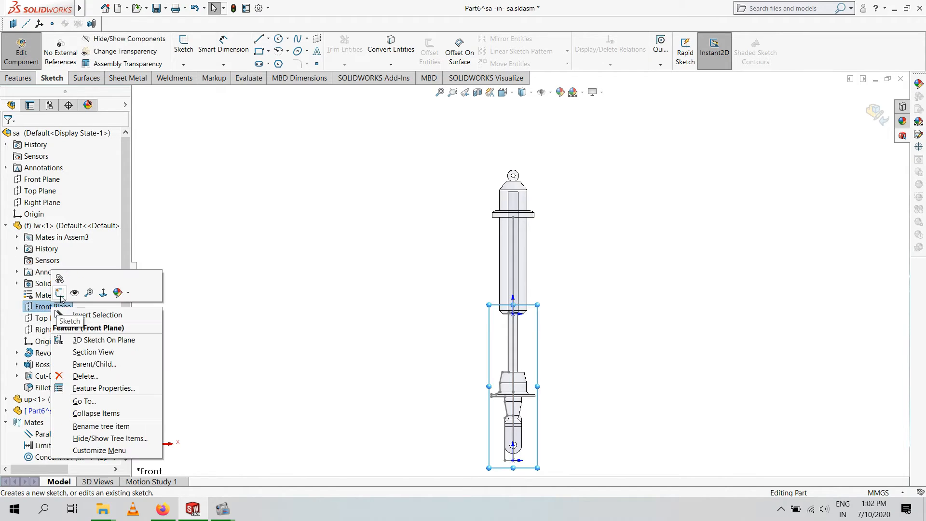
click(60, 294)
click(278, 40)
scroll(525, 405, down, 5)
click(535, 353)
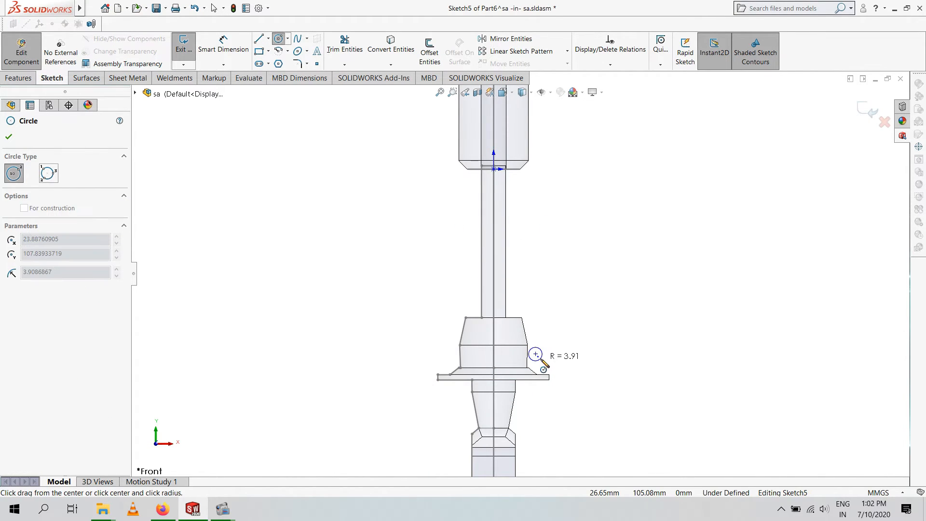
click(540, 358)
- Set the circle's diameter to 8 mm
scroll(580, 361, down, 2)
click(223, 45)
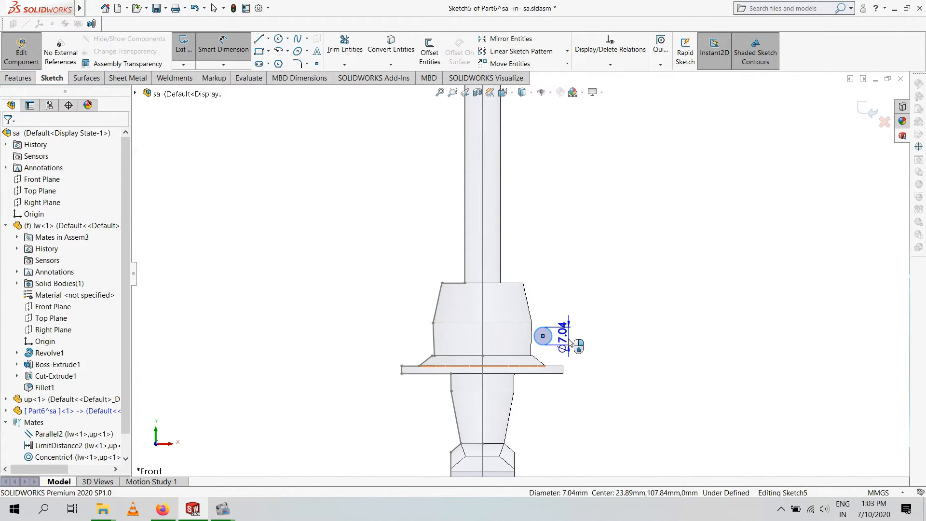
click(570, 342)
text(8)
key(Return)
- Set the vertical distance between the circle's center and the upper edge of the flange's sloped section to 4 mm
scroll(560, 347, down, 2)
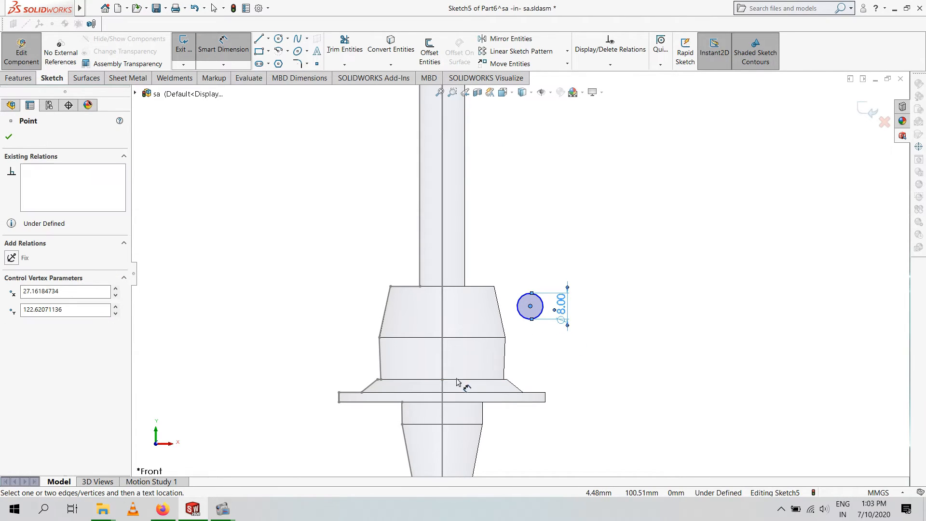
click(618, 366)
text(4)
key(Return)
- Set the horizontal distance between the circle's center and the upper corner of the flange's sloped section to 7.5 mm and finish the sketch
click(531, 369)
click(505, 379)
click(523, 334)
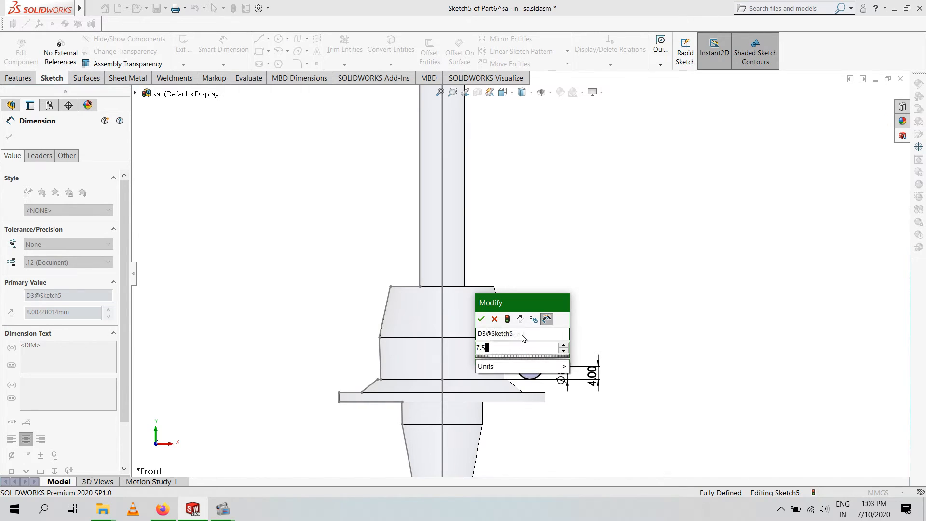
text(7.5)
key(Return)
click(9, 136)
click(183, 46)
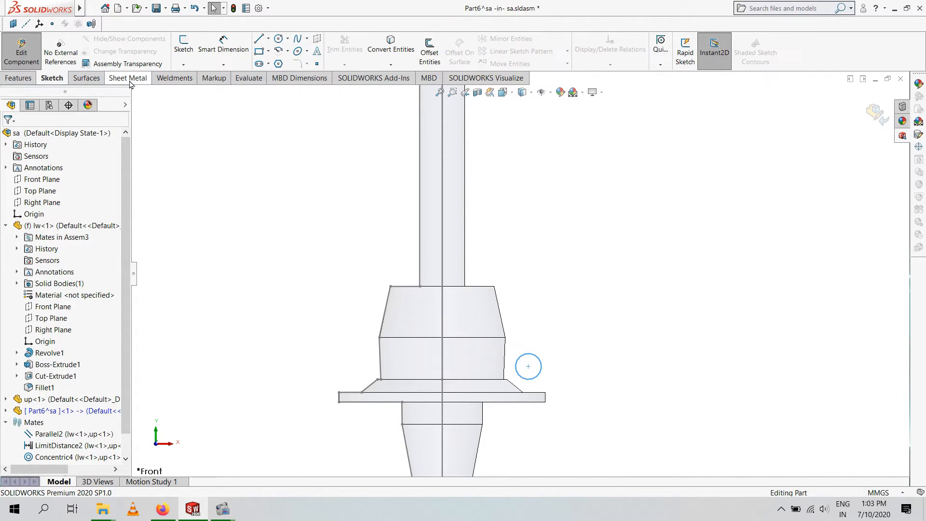
- Set up a sweep of the circle along the vertical axis line, with the profile twist specified as 16 revolutions
click(18, 78)
click(279, 39)
click(443, 305)
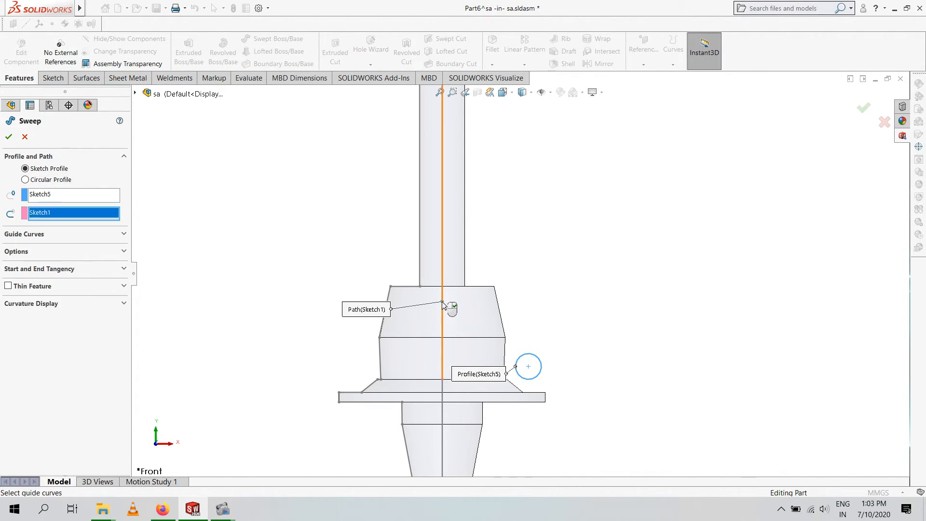
click(38, 251)
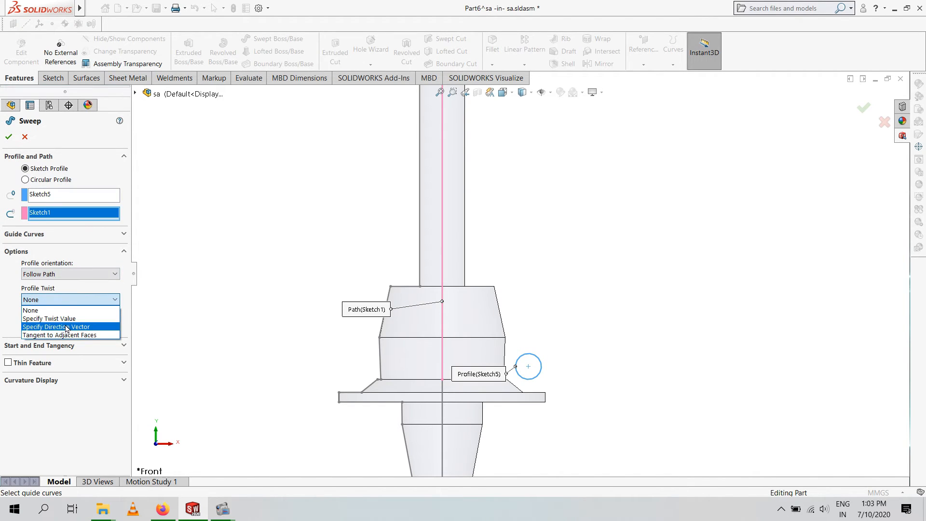
click(84, 319)
click(80, 307)
text(16)
key(Return)
scroll(523, 319, up, 7)
scroll(528, 162, down, 1)
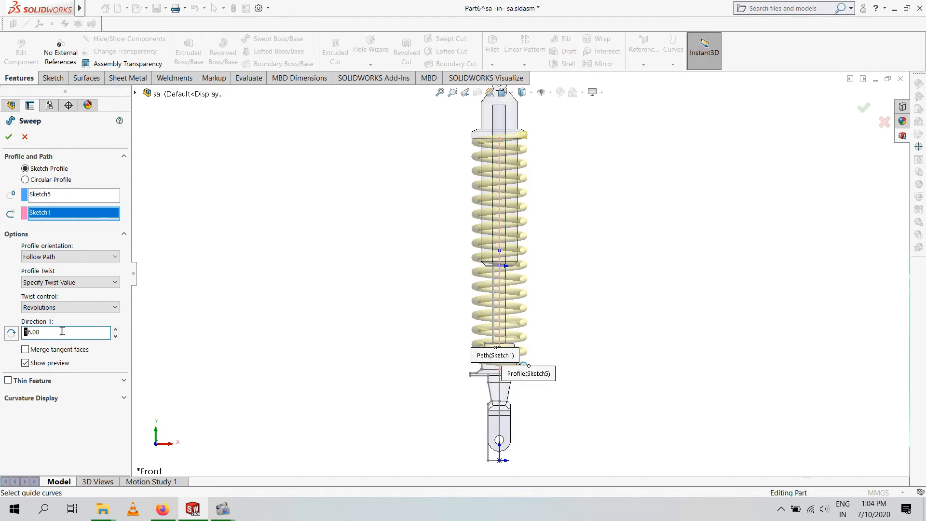
- Try 10 revolutions for the sweep's twist, set it to 13, and complete the spring, returning to the assembly
text(10)
key(Return)
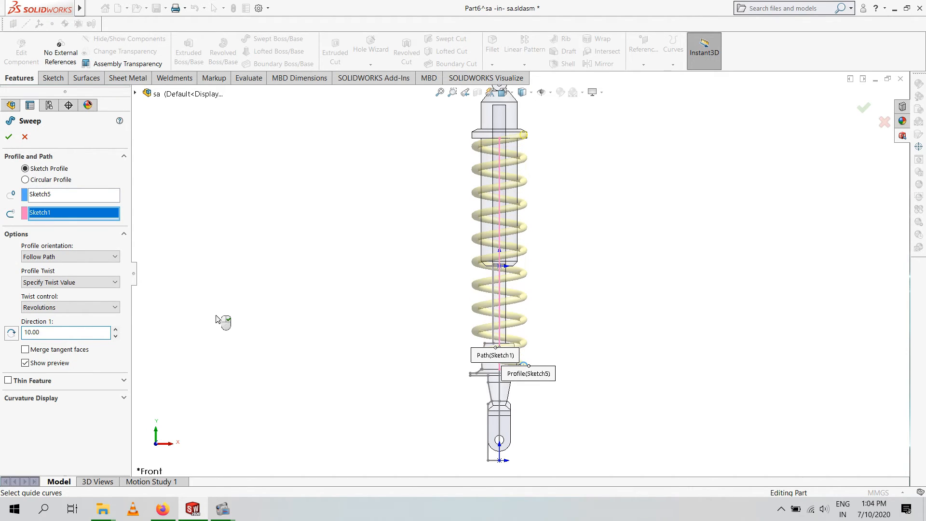
text(13)
key(Return)
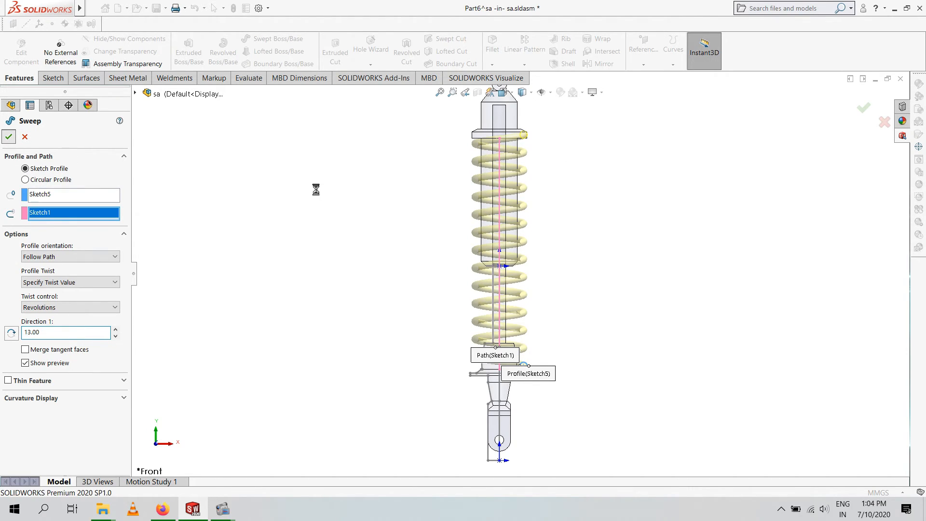
click(874, 110)
scroll(540, 170, down, 2)
middle_drag(515, 161, 560, 158)
scroll(34, 422, down, 2)
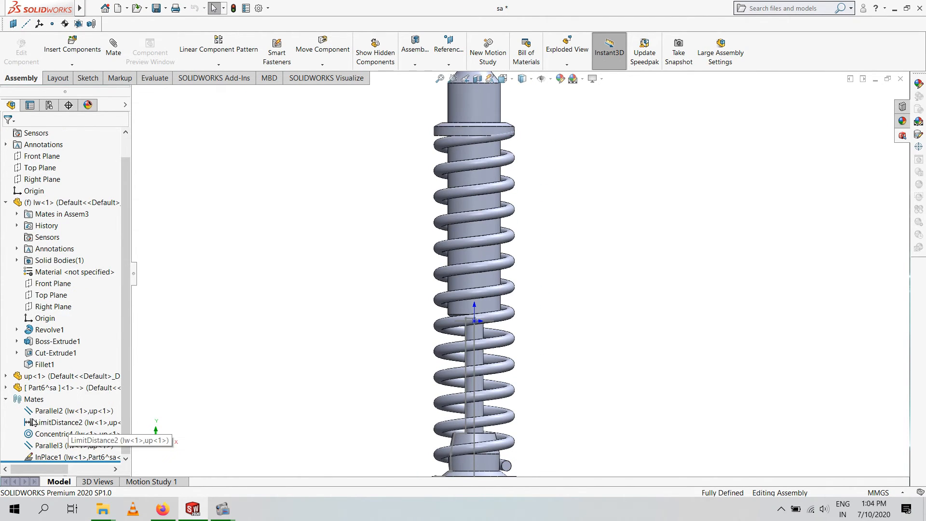
- Slide the upper body down along the rod and back up to test its limited travel
click(5, 398)
key(f)
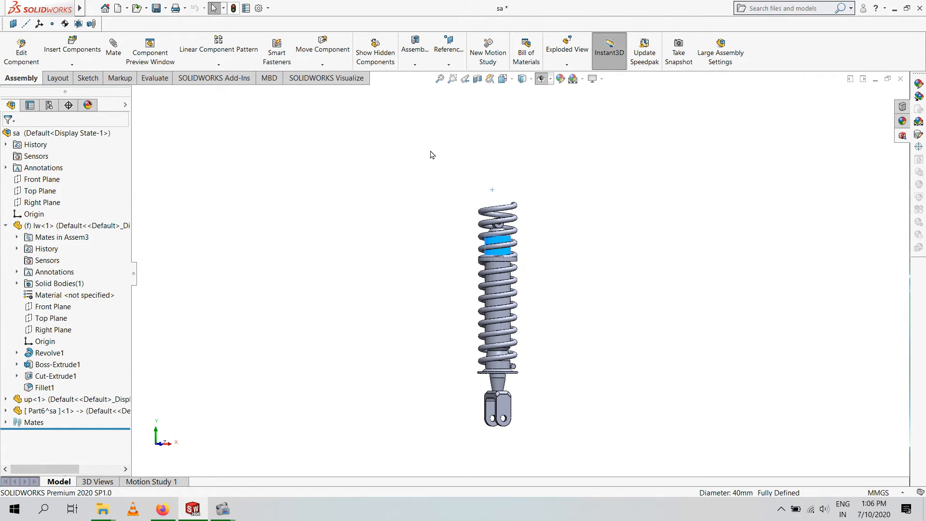
drag(498, 242, 514, 94)
drag(501, 189, 500, 213)
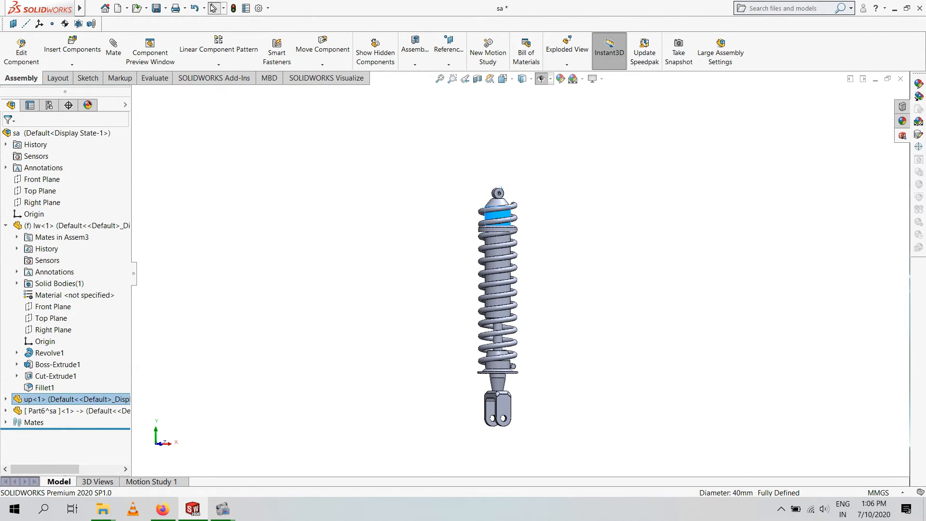
- Apply a red painted appearance to the spring part
scroll(488, 339, down, 1)
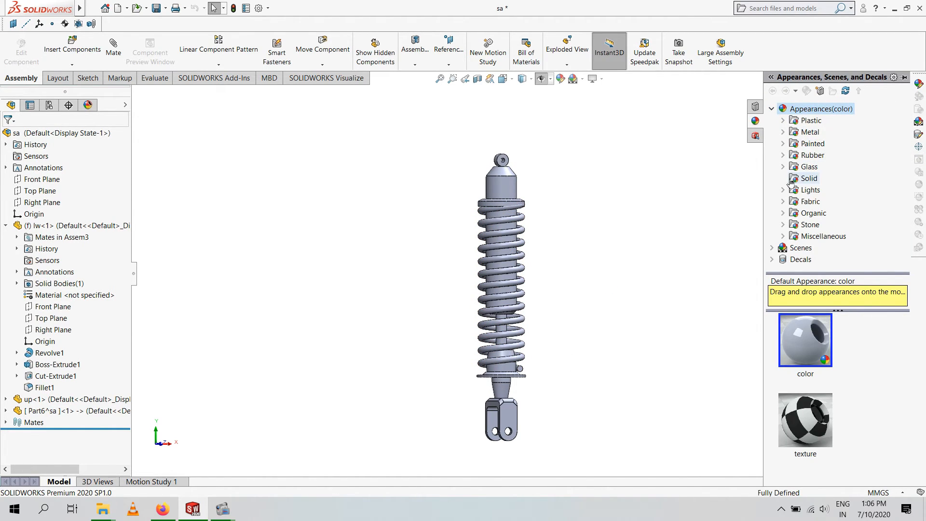
click(782, 143)
click(824, 167)
mouse_move(806, 340)
mouse_down()
mouse_move(499, 333)
mouse_move(506, 328)
mouse_up()
click(532, 329)
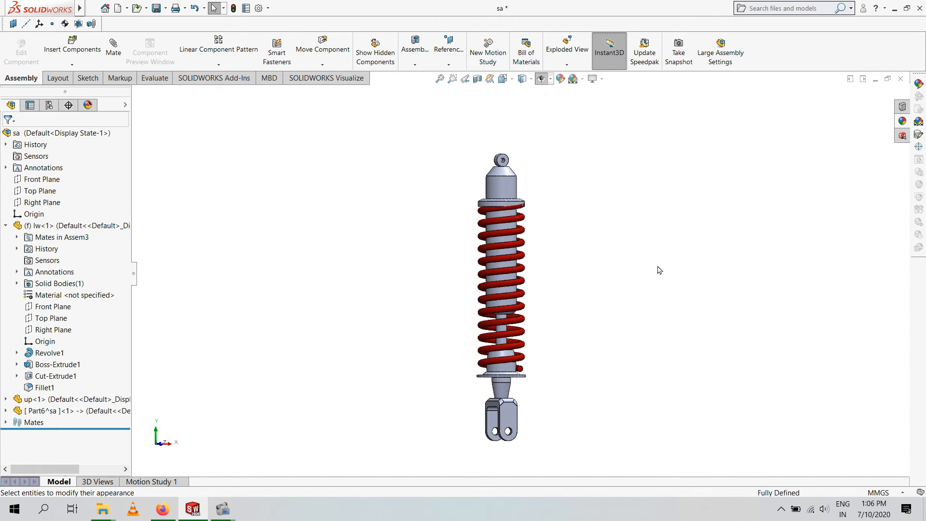
- Apply a black appearance to the whole up part
click(903, 123)
mouse_move(795, 420)
mouse_down()
mouse_move(526, 264)
mouse_move(503, 264)
mouse_up()
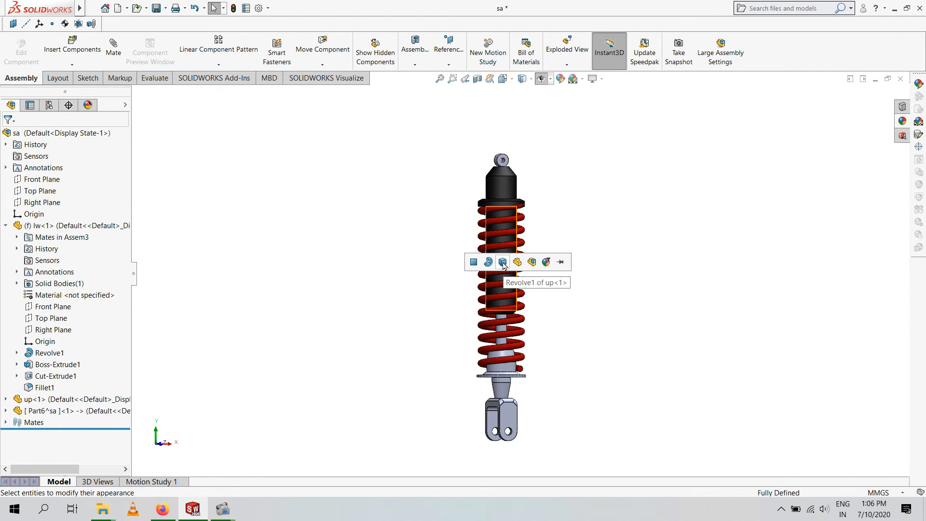
click(511, 262)
- Apply a black appearance to the whole lw part
click(902, 121)
click(832, 178)
drag(805, 420, 502, 389)
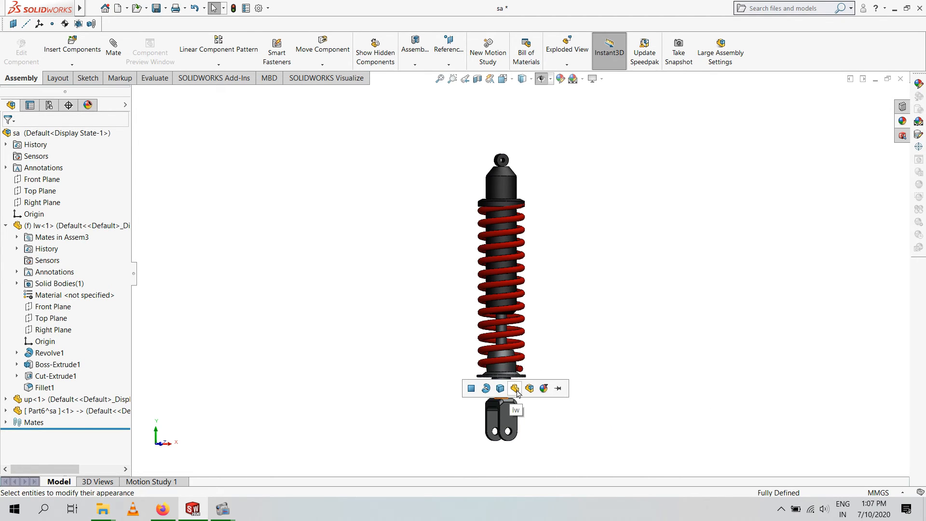
click(514, 389)
- Apply another appearance from the library to the fork end of the lw part
click(902, 121)
click(816, 155)
scroll(805, 386, down, 5)
drag(805, 347, 511, 422)
click(523, 418)
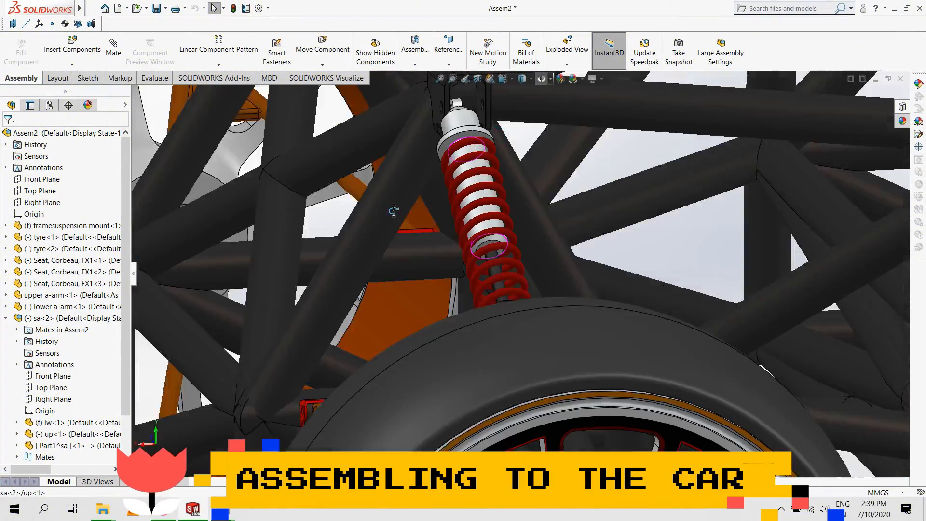
- In the car assembly, center the shock absorber's upper eye between the inner faces of the frame's suspension mount with a Width mate
scroll(482, 183, down, 6)
click(114, 49)
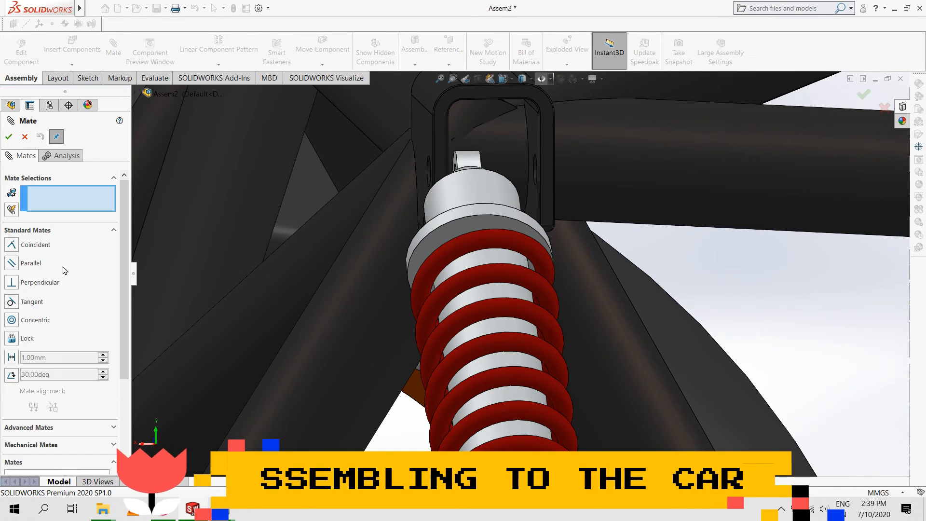
scroll(63, 268, down, 3)
click(45, 300)
click(17, 191)
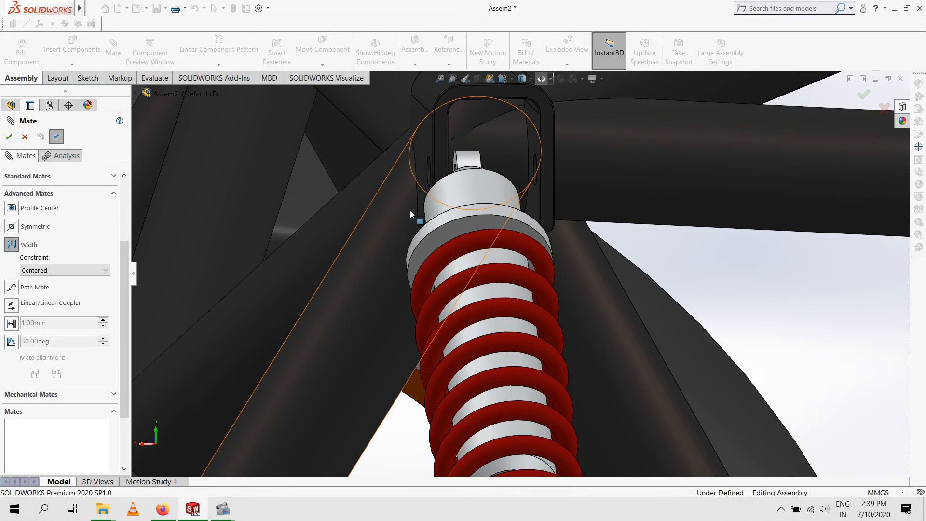
middle_drag(414, 215, 381, 213)
scroll(382, 209, down, 3)
click(409, 183)
middle_drag(409, 183, 419, 153)
click(368, 198)
click(351, 158)
click(469, 110)
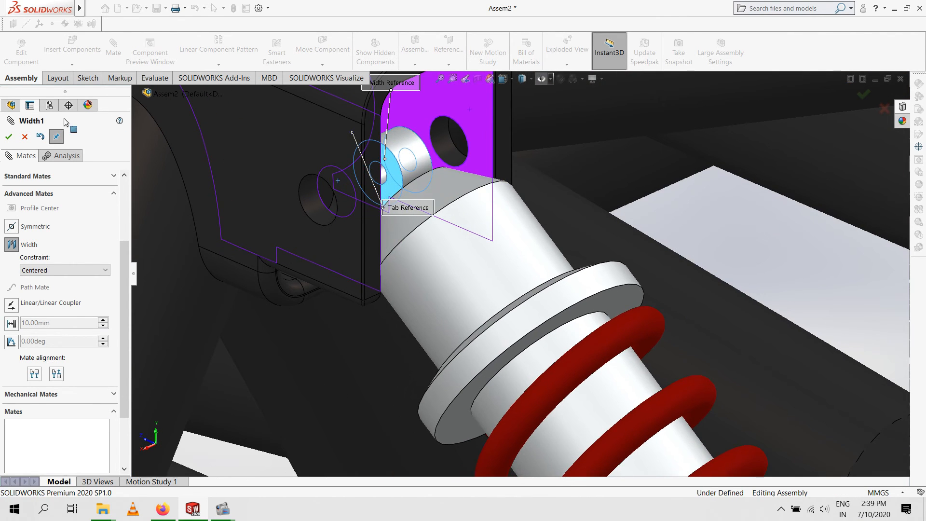
click(9, 136)
scroll(310, 229, up, 5)
middle_drag(516, 279, 608, 415)
scroll(482, 310, down, 8)
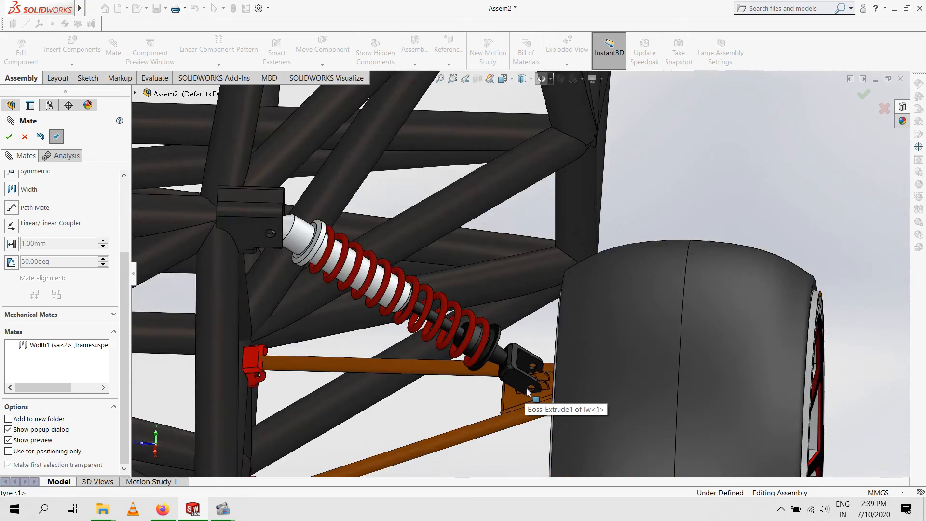
click(481, 310)
middle_drag(482, 310, 356, 331)
click(298, 307)
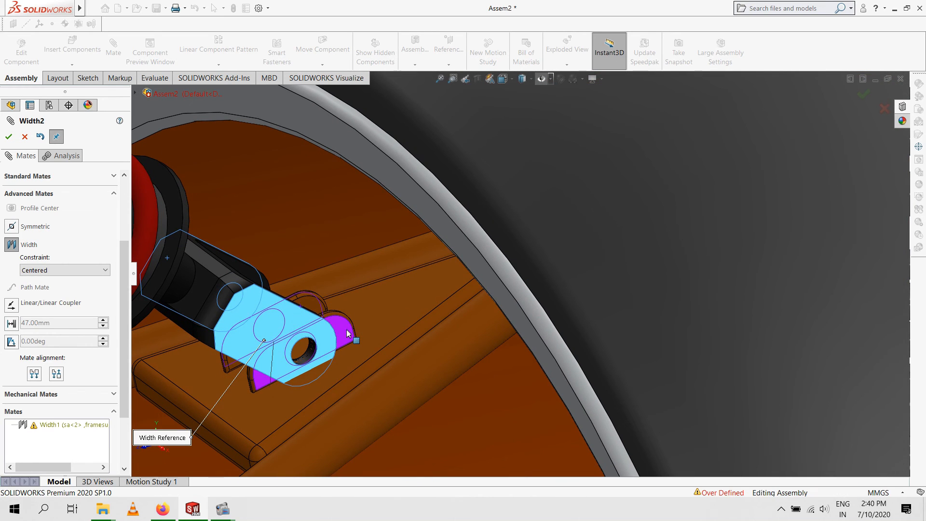
click(25, 137)
click(25, 136)
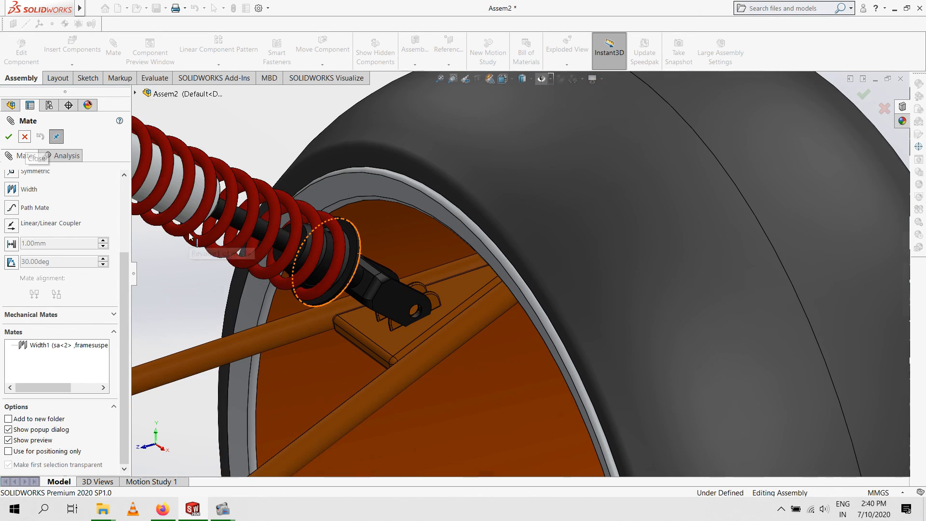